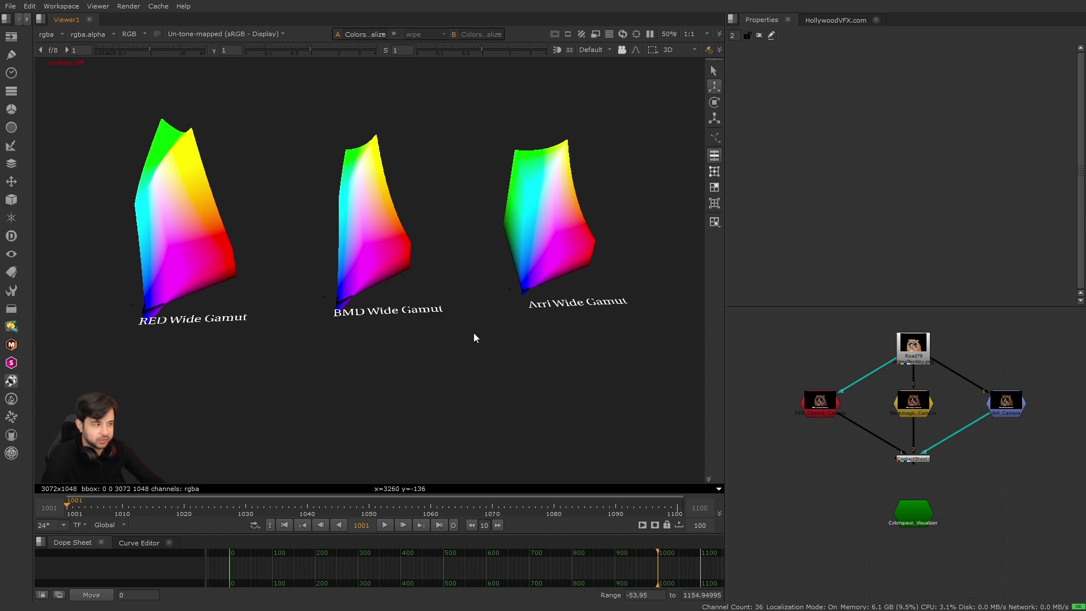
# Open the Colorspace_Visualizer node's properties and flatten the gamuts by setting its 3D Slider to 0.
pyautogui.keyDown('alt'); pyautogui.moveTo(575, 71); pyautogui.dragTo(476, 291); pyautogui.keyUp('alt')
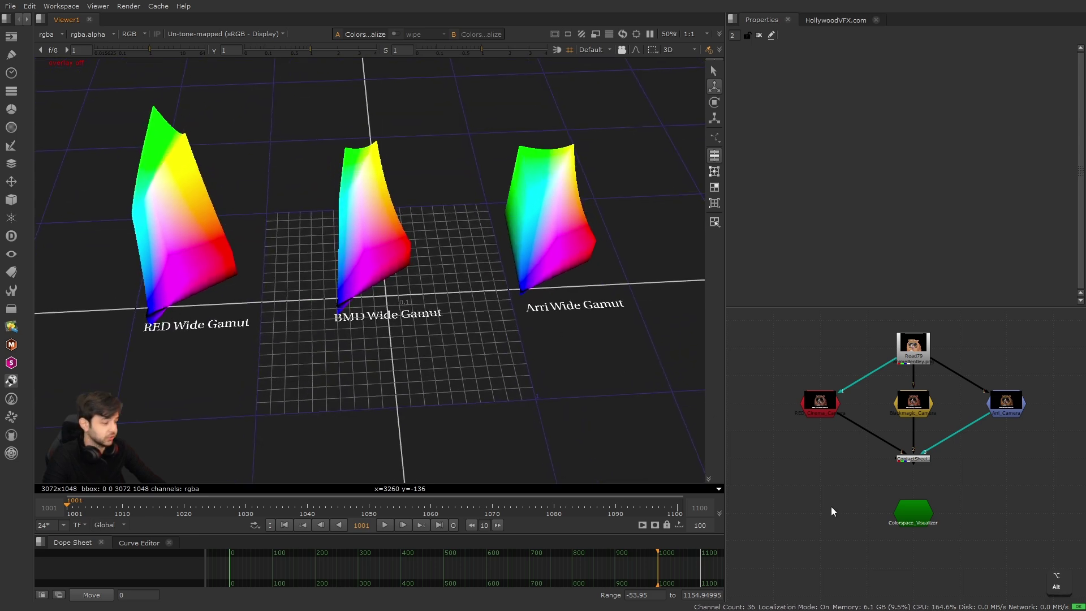
pyautogui.doubleClick(917, 516)
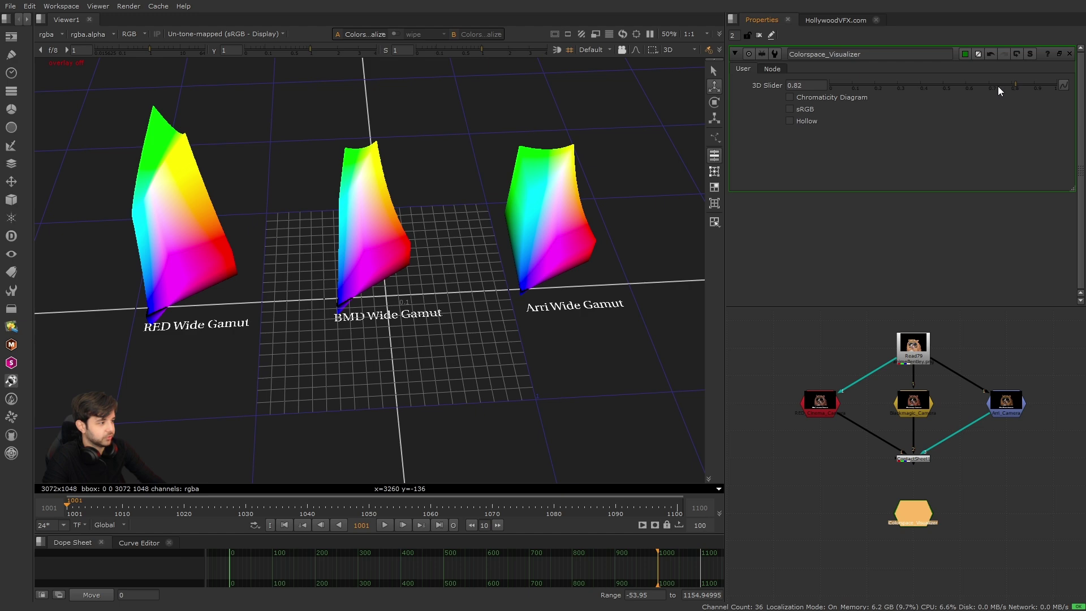
pyautogui.moveTo(978, 87); pyautogui.dragTo(792, 94)
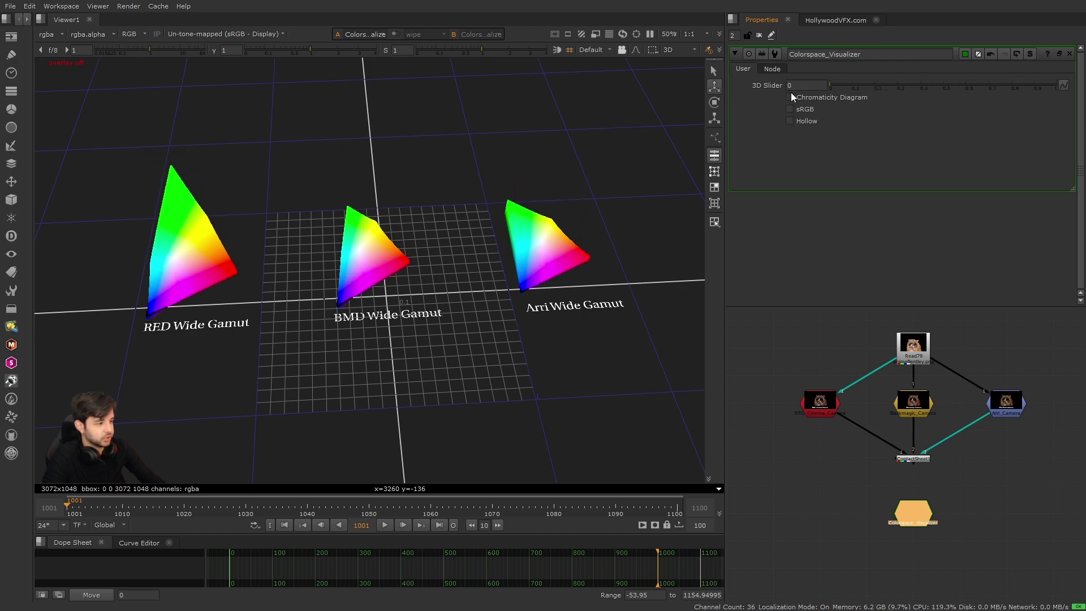
# Enable Chromaticity Diagram, sRGB and Hollow on the Colorspace_Visualizer.
pyautogui.keyDown('alt'); pyautogui.moveTo(546, 215); pyautogui.dragTo(537, 243, button='right'); pyautogui.keyUp('alt')
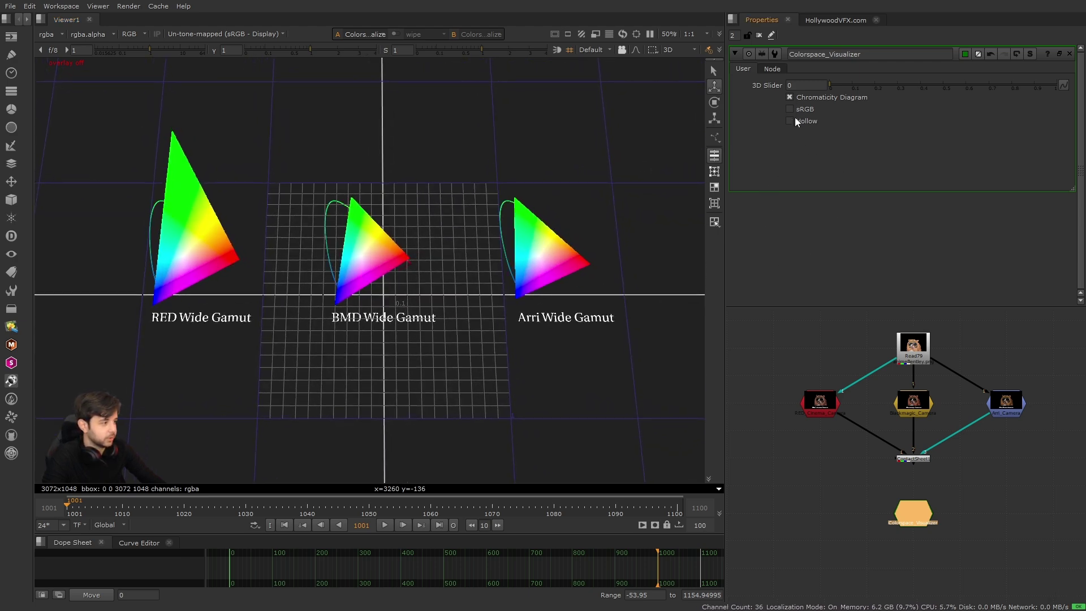
pyautogui.click(790, 110)
pyautogui.keyDown('alt'); pyautogui.moveTo(587, 395); pyautogui.dragTo(584, 330, button='right'); pyautogui.keyUp('alt')
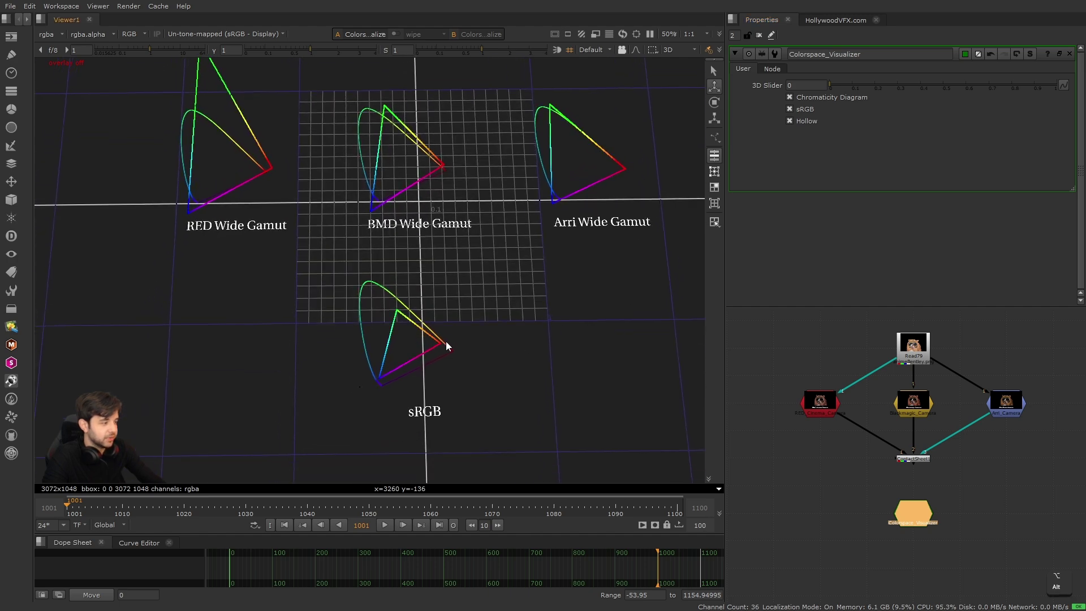
pyautogui.keyDown('alt'); pyautogui.moveTo(483, 282); pyautogui.dragTo(490, 269, button='right'); pyautogui.keyUp('alt')
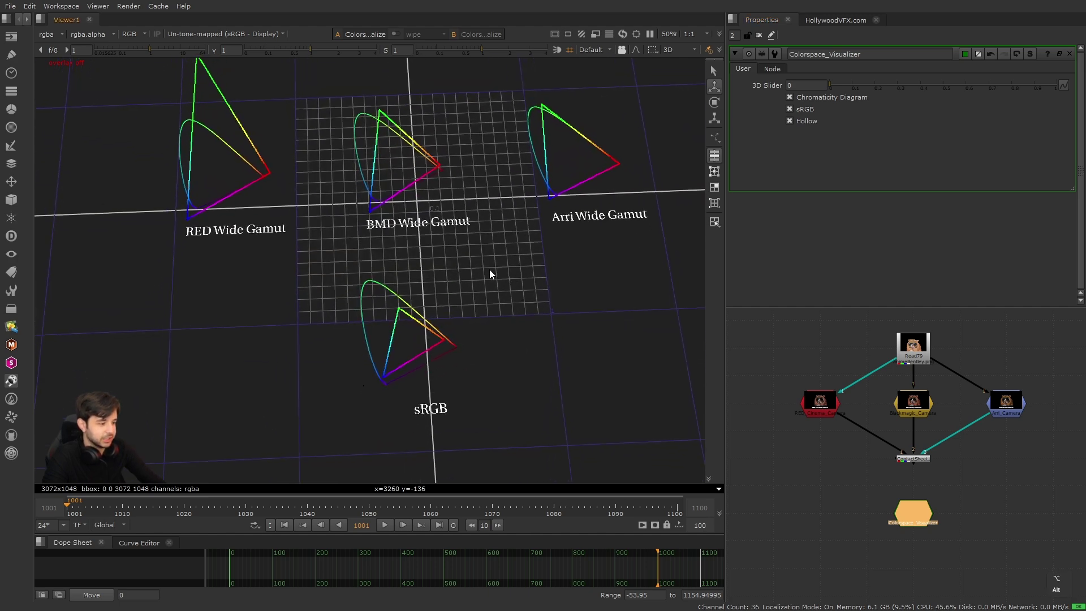
# Turn off Hollow and examine the filled sRGB triangle alongside the RED, BMD and Arri wide gamuts.
pyautogui.click(790, 121)
pyautogui.scroll(5, 413, 272)
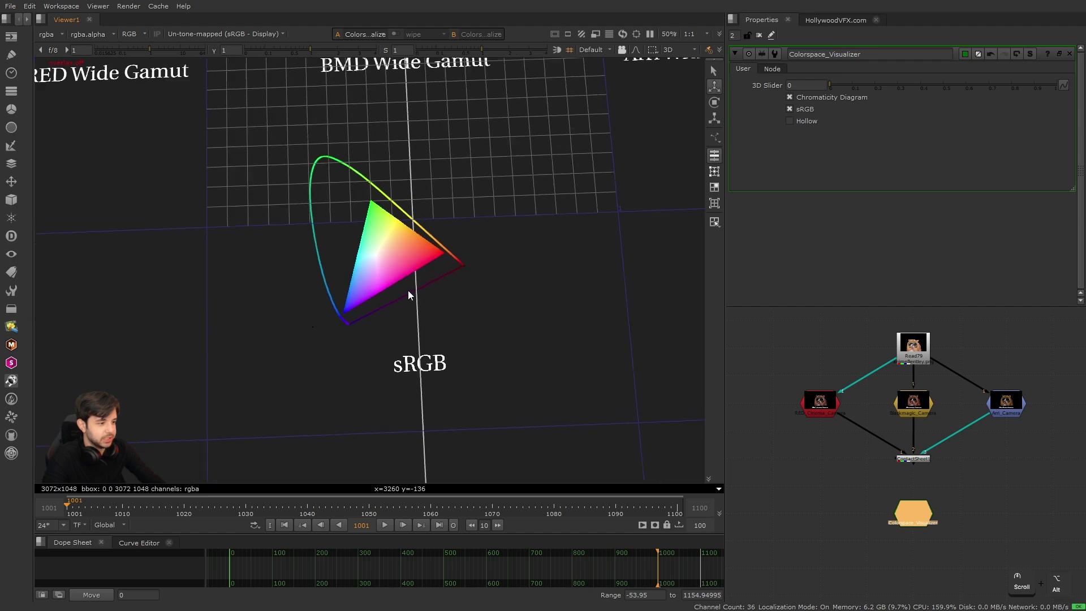
pyautogui.keyDown('alt'); pyautogui.moveTo(404, 288); pyautogui.dragTo(393, 261, button='right'); pyautogui.keyUp('alt')
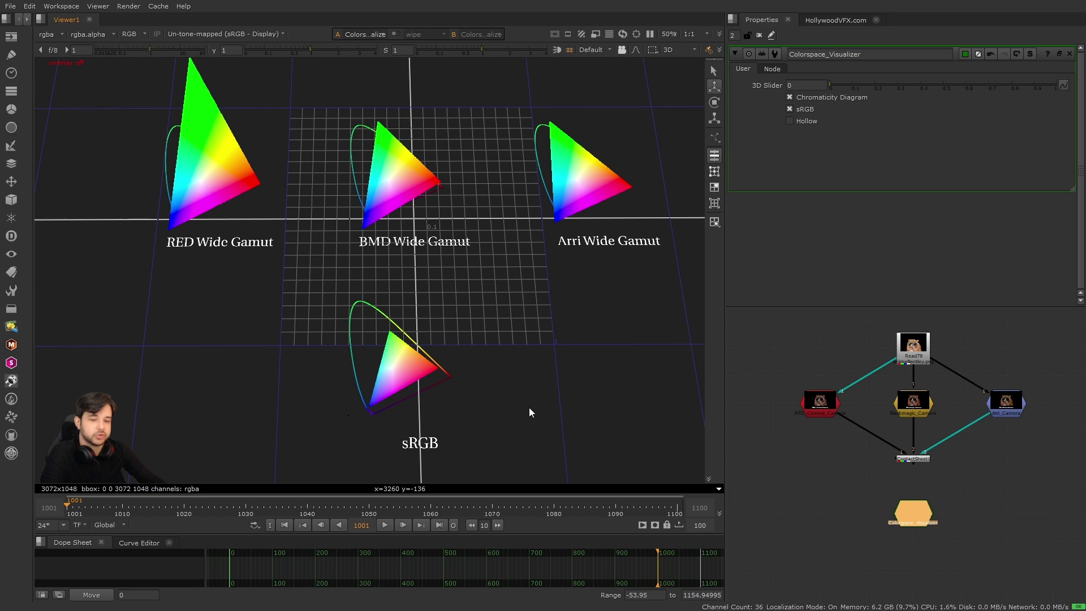
pyautogui.keyDown('alt'); pyautogui.moveTo(529, 407); pyautogui.dragTo(470, 332, button='middle'); pyautogui.keyUp('alt')
pyautogui.moveTo(469, 333)
pyautogui.keyDown('alt'); pyautogui.mouseDown()
pyautogui.moveTo(480, 291)
pyautogui.moveTo(473, 321)
pyautogui.mouseUp(); pyautogui.keyUp('alt')
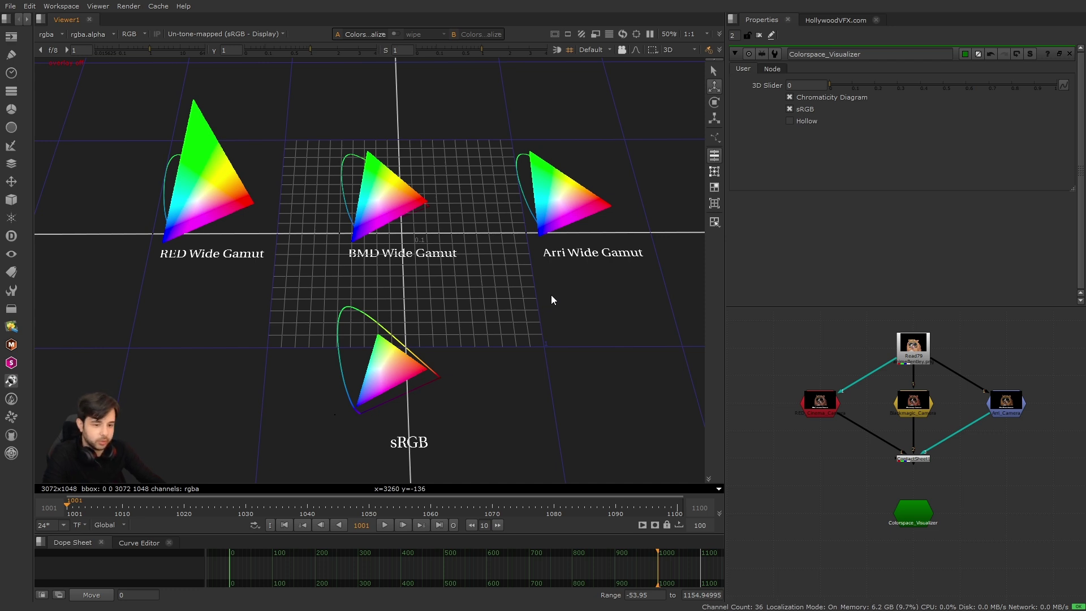
# Widen the node graph pane and bring the sRGB and RWG visualizer node trees into view.
pyautogui.moveTo(725, 273); pyautogui.dragTo(505, 260)
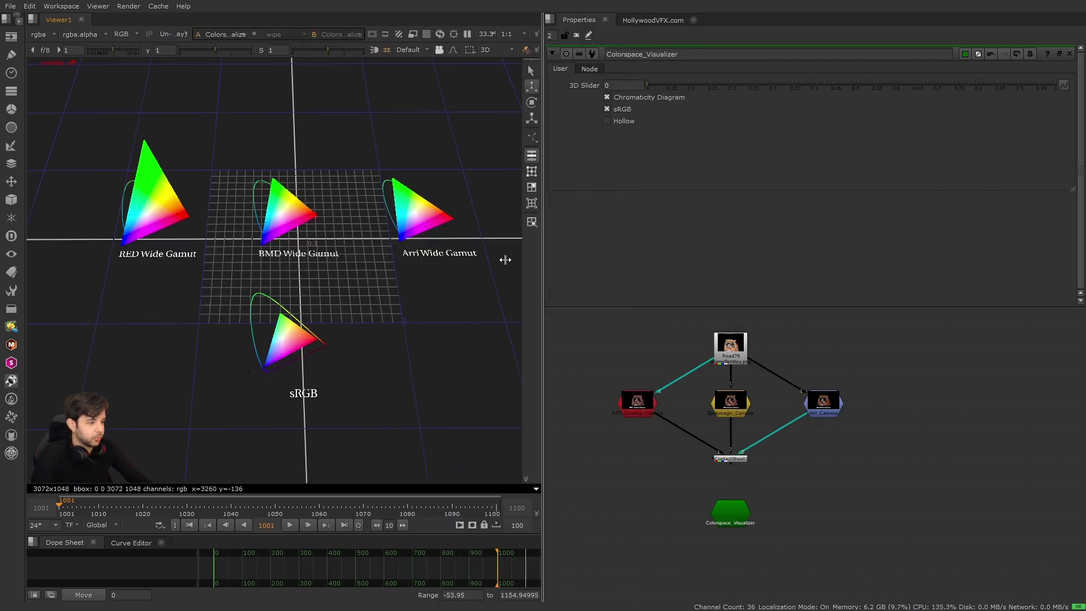
pyautogui.scroll(-2, 626, 434)
pyautogui.keyDown('alt'); pyautogui.moveTo(625, 434); pyautogui.dragTo(696, 345); pyautogui.keyUp('alt')
pyautogui.scroll(3, 668, 459)
pyautogui.keyDown('alt'); pyautogui.moveTo(668, 459); pyautogui.dragTo(692, 385); pyautogui.keyUp('alt')
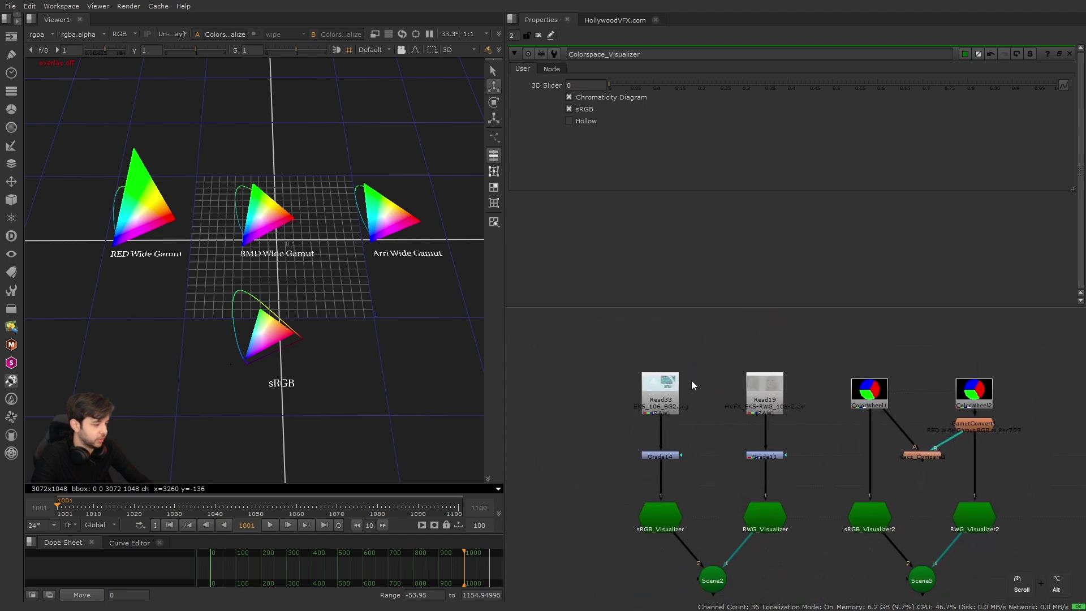
# Reopen the Colorspace_Visualizer properties and set the 3D Slider to 1 to show the gamuts as volumes.
pyautogui.click(645, 398)
pyautogui.keyDown('alt'); pyautogui.moveTo(645, 401); pyautogui.dragTo(641, 525); pyautogui.keyUp('alt')
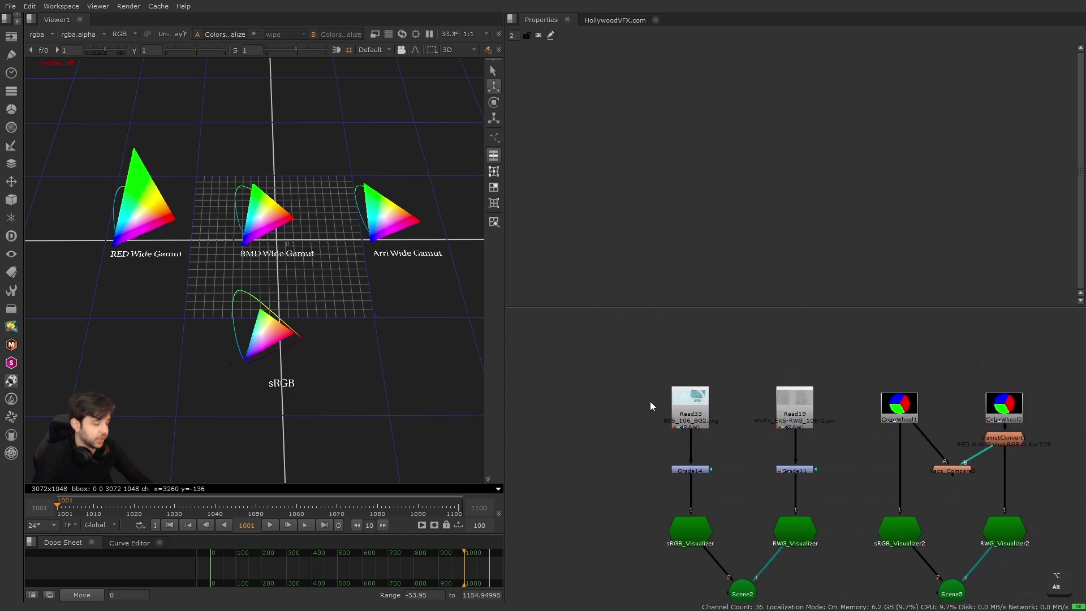
pyautogui.keyDown('alt'); pyautogui.scroll(-1, 647, 414); pyautogui.keyUp('alt')
pyautogui.keyDown('alt'); pyautogui.moveTo(842, 376); pyautogui.dragTo(789, 480); pyautogui.keyUp('alt')
pyautogui.keyDown('alt'); pyautogui.scroll(1, 778, 475); pyautogui.keyUp('alt')
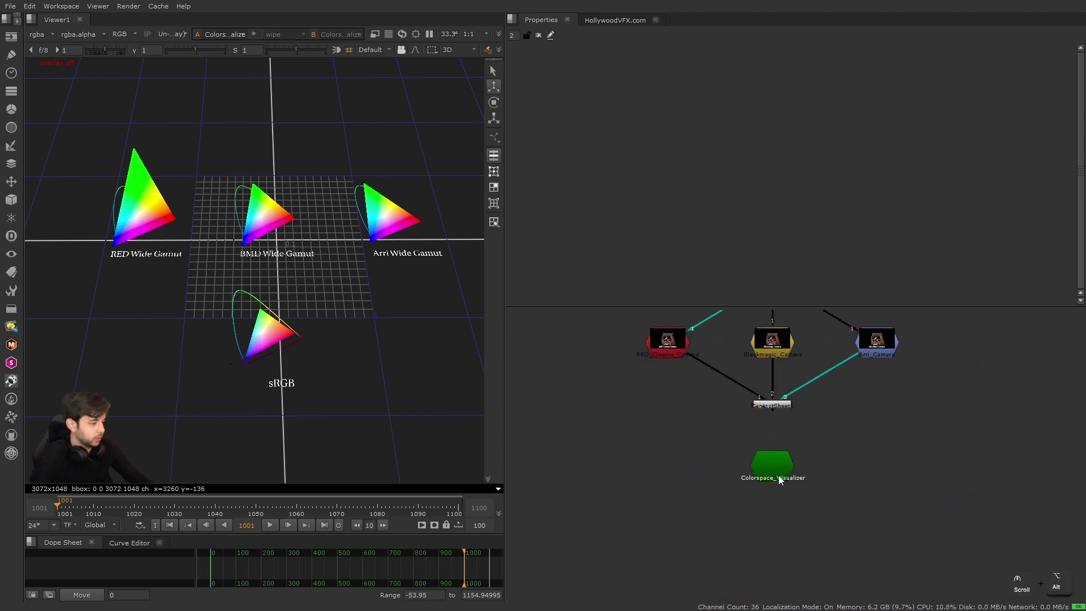
pyautogui.doubleClick(769, 470)
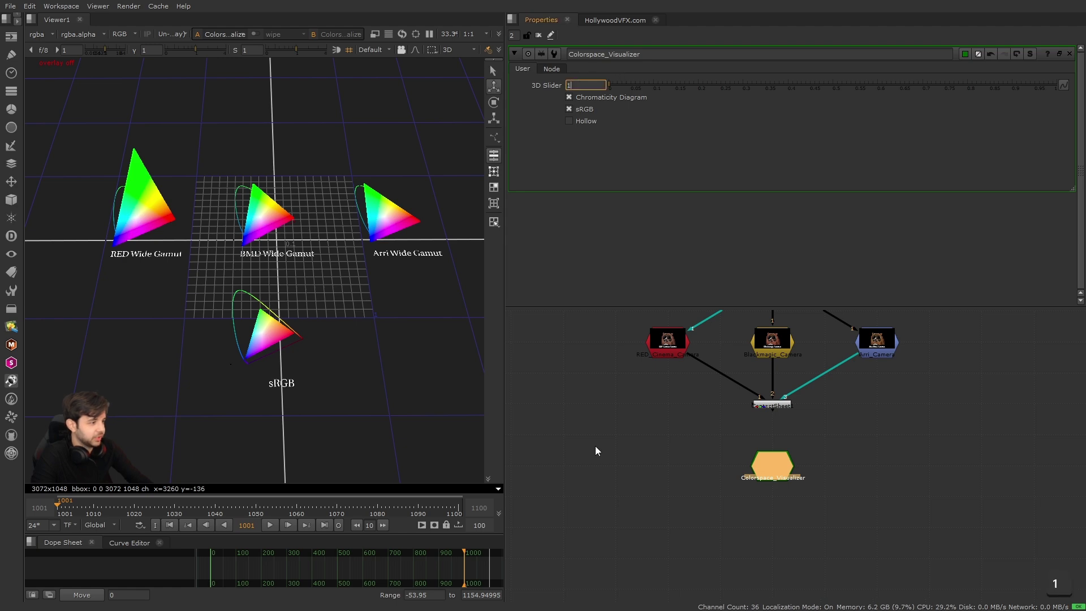
pyautogui.click(602, 426)
pyautogui.keyDown('alt'); pyautogui.moveTo(375, 325); pyautogui.dragTo(378, 298, button='right'); pyautogui.keyUp('alt')
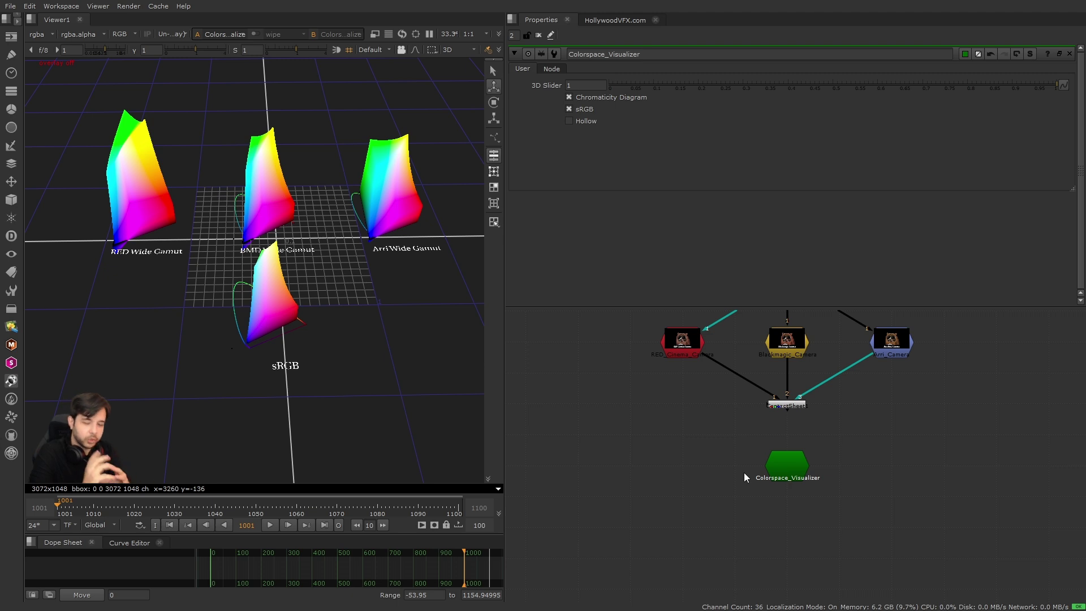
# Enter the Colorspace_Visualizer group and add a Kacz_BitDepthConverter node below the KaczColorSquare read.
pyautogui.click(785, 461)
pyautogui.hotkey('ctrl', 'Return')
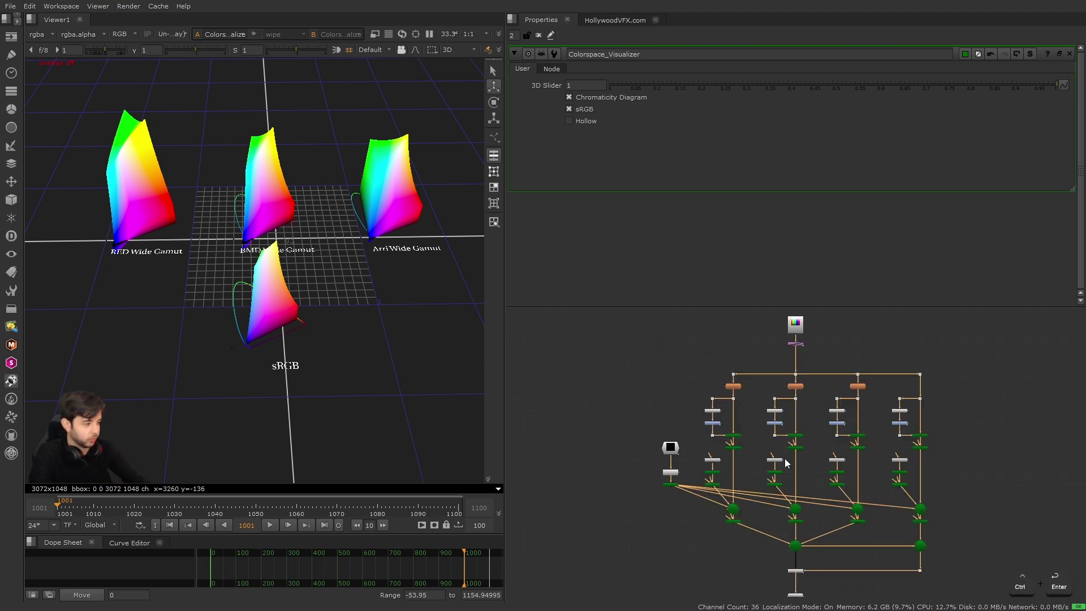
pyautogui.scroll(5, 759, 439)
pyautogui.scroll(3, 793, 441)
pyautogui.moveTo(777, 434); pyautogui.dragTo(708, 485, button='middle')
pyautogui.scroll(-2, 786, 439)
pyautogui.press('Tab')
pyautogui.write('bit')
pyautogui.press('Return')
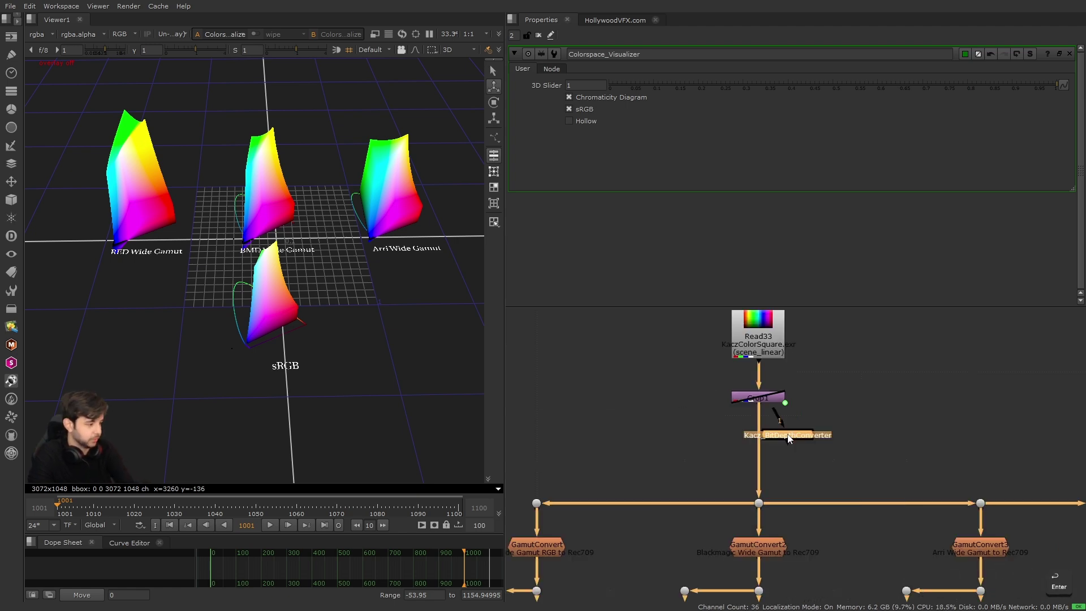
# Try the bit depth converter at 4 bits on the gamut volumes, delete the converter and leave the group.
pyautogui.click(561, 85)
pyautogui.write('4')
pyautogui.press('Return')
pyautogui.keyDown('alt'); pyautogui.moveTo(404, 334); pyautogui.dragTo(418, 259); pyautogui.keyUp('alt')
pyautogui.keyDown('alt'); pyautogui.moveTo(417, 264); pyautogui.dragTo(372, 278, button='right'); pyautogui.keyUp('alt')
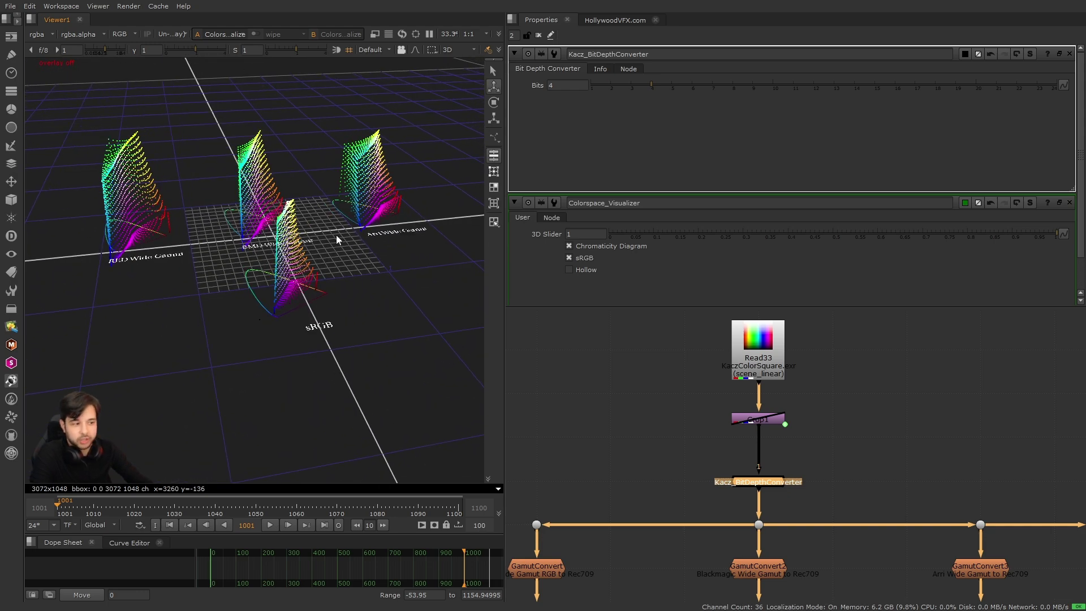
pyautogui.keyDown('alt'); pyautogui.moveTo(341, 242); pyautogui.dragTo(360, 282, button='right'); pyautogui.keyUp('alt')
pyautogui.press('Delete')
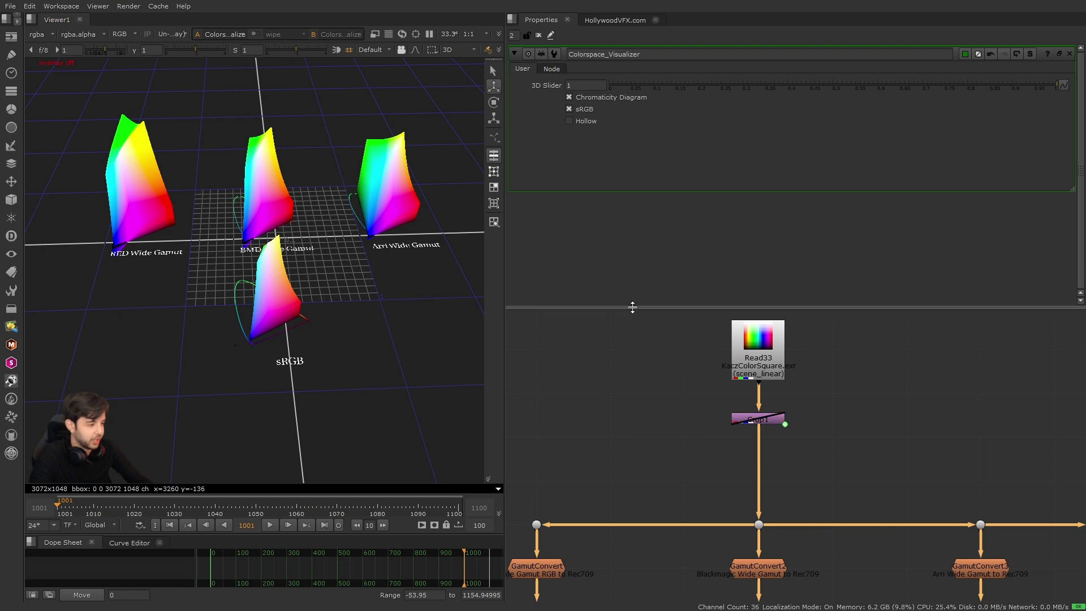
pyautogui.click(714, 316)
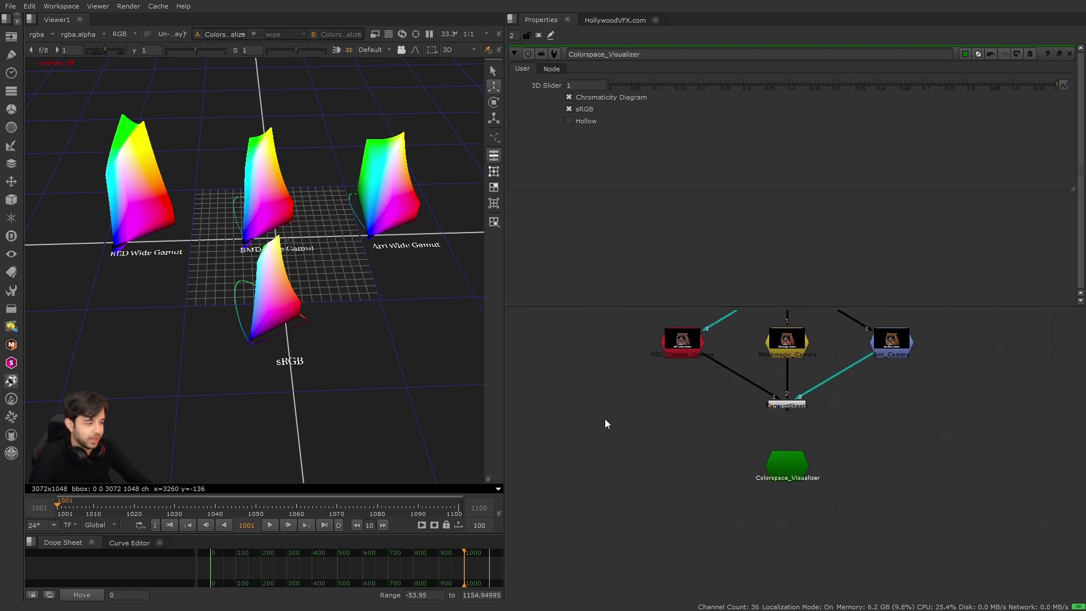
# Set the Colorspace_Visualizer's 3D Slider to 0 to flatten the gamuts.
pyautogui.scroll(-3, 606, 421)
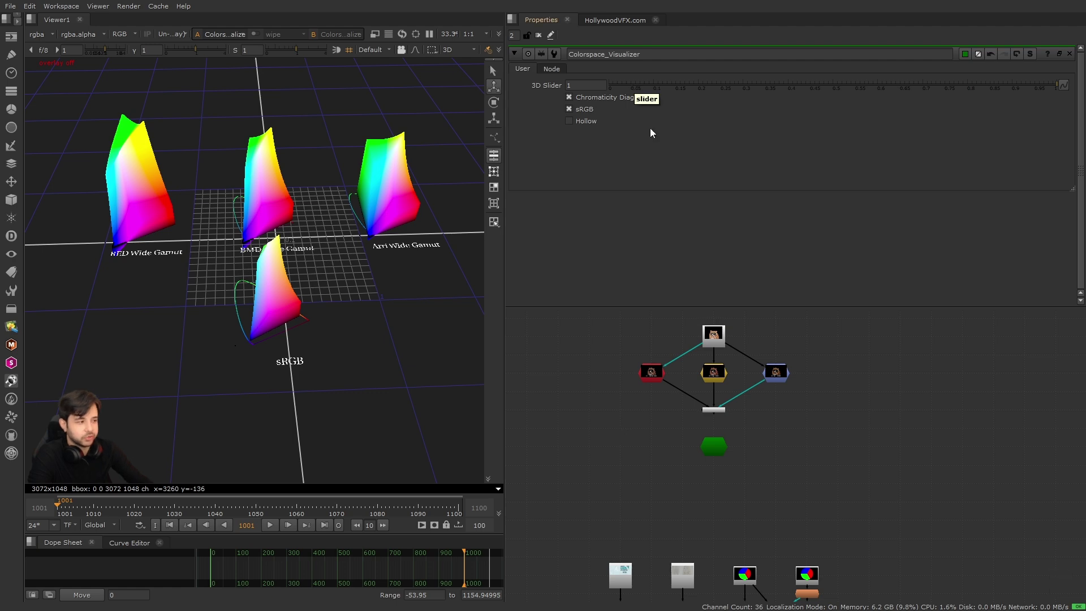
pyautogui.moveTo(631, 85); pyautogui.dragTo(609, 84)
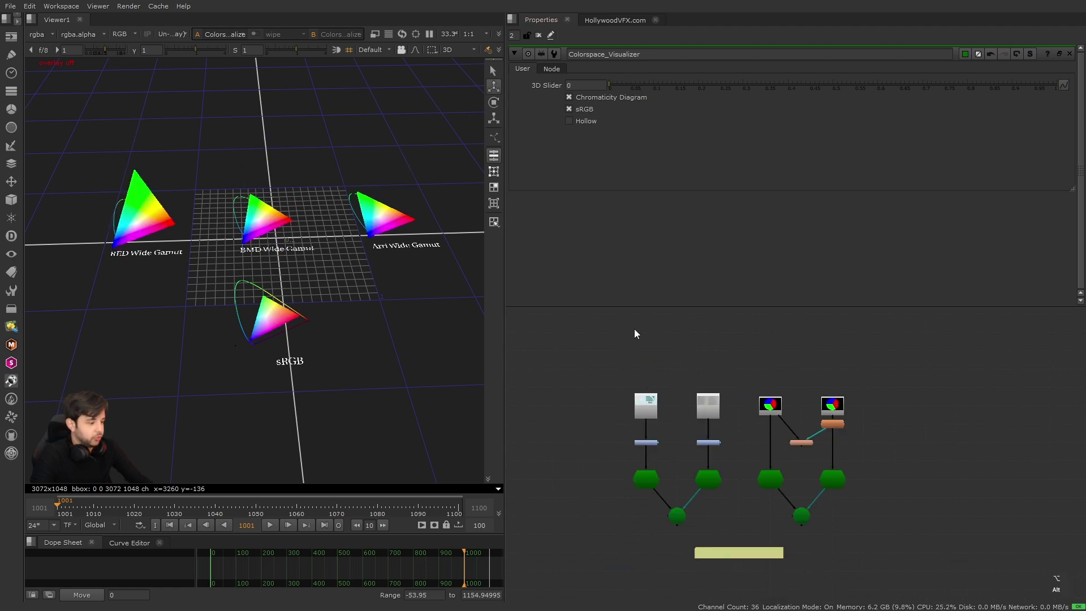
# Show the Read33 background image in the viewer, followed by the Read19 plate.
pyautogui.scroll(3, 657, 429)
pyautogui.click(642, 398)
pyautogui.press('1')
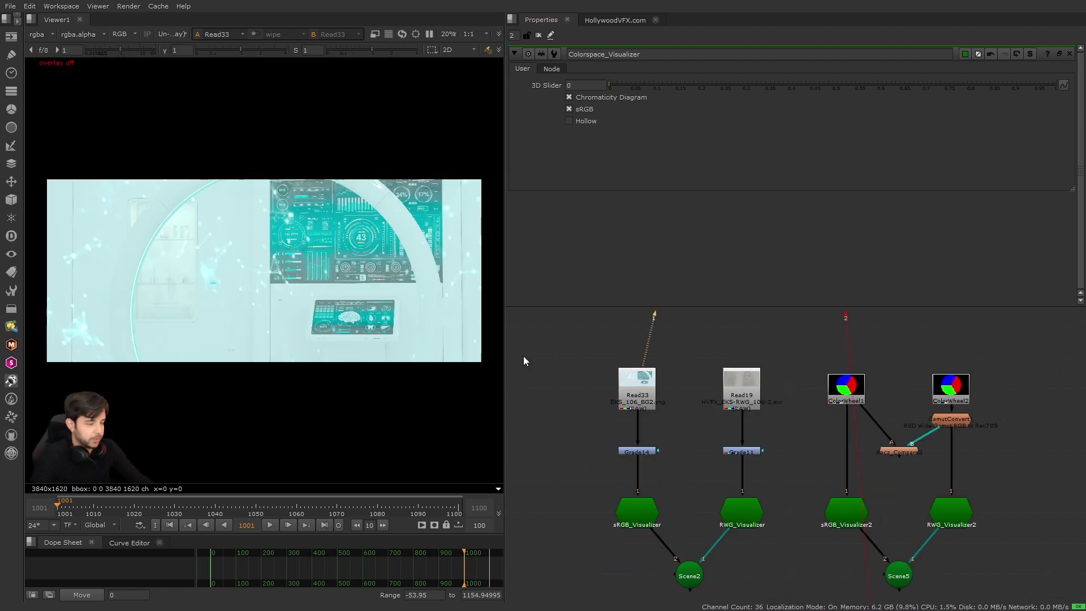
pyautogui.click(734, 389)
pyautogui.press('1')
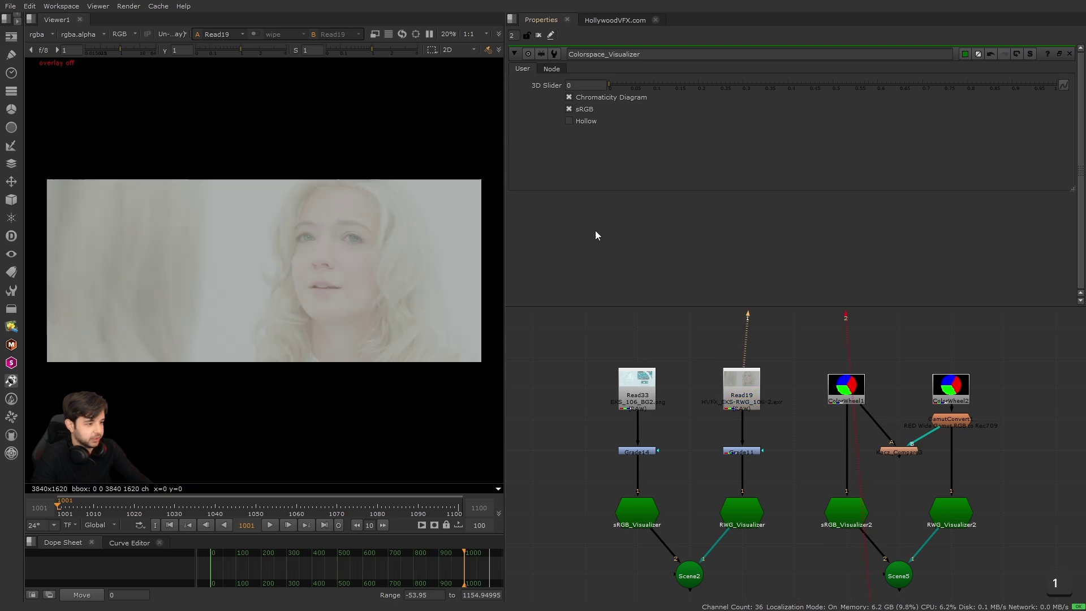
# Close all open node properties and set the viewer process to Raw.
pyautogui.hotkey('ctrl', 'shift', 'a')
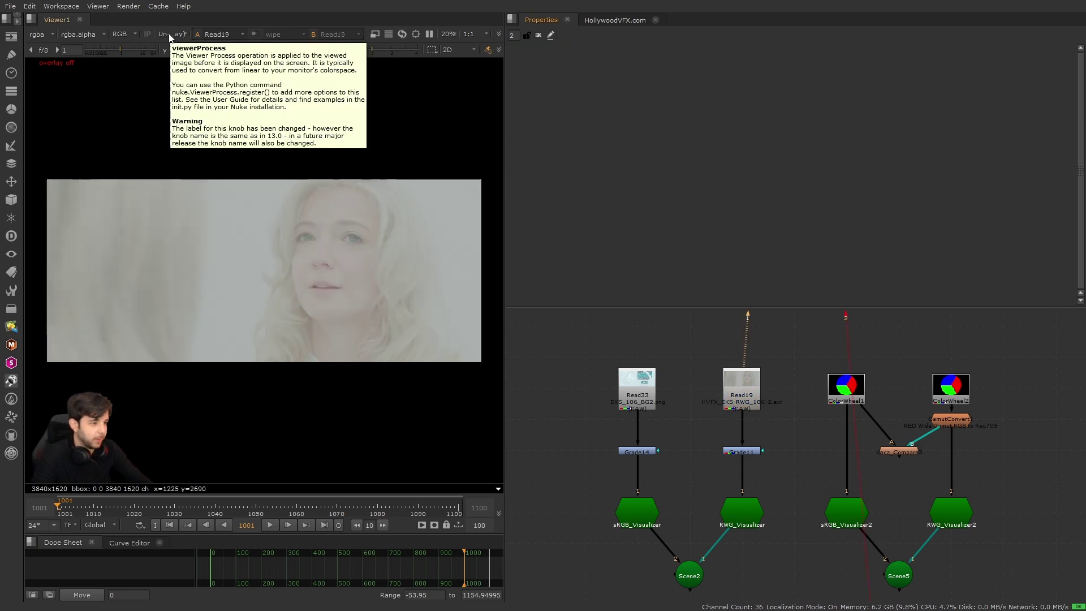
pyautogui.click(173, 34)
pyautogui.click(195, 80)
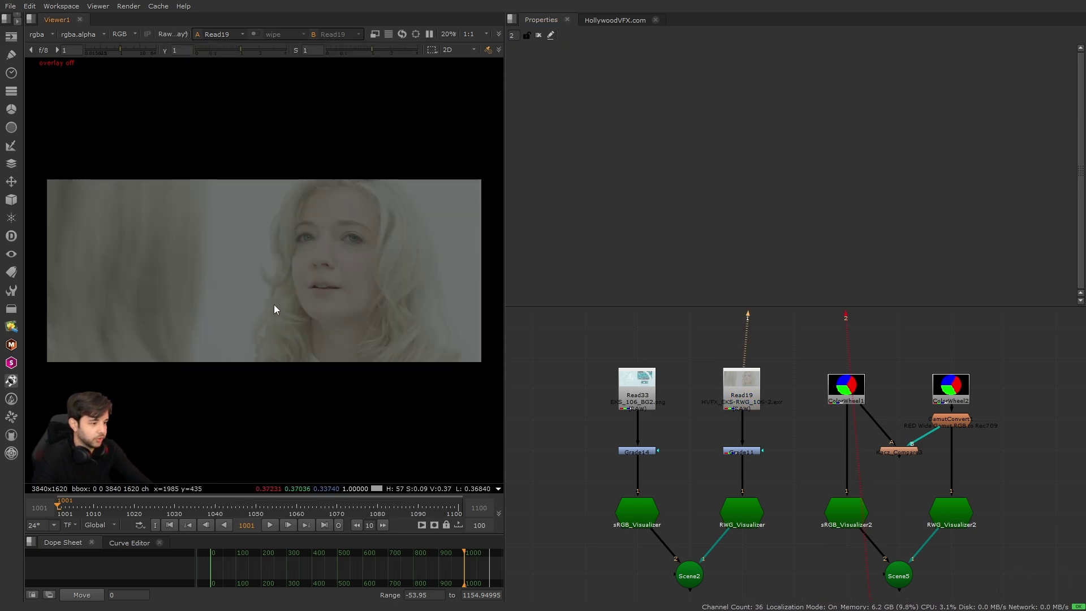
# Compare the Read33 background image and the Read19 plate in the viewer under the Raw display.
pyautogui.moveTo(589, 344); pyautogui.dragTo(713, 446)
pyautogui.click(675, 407)
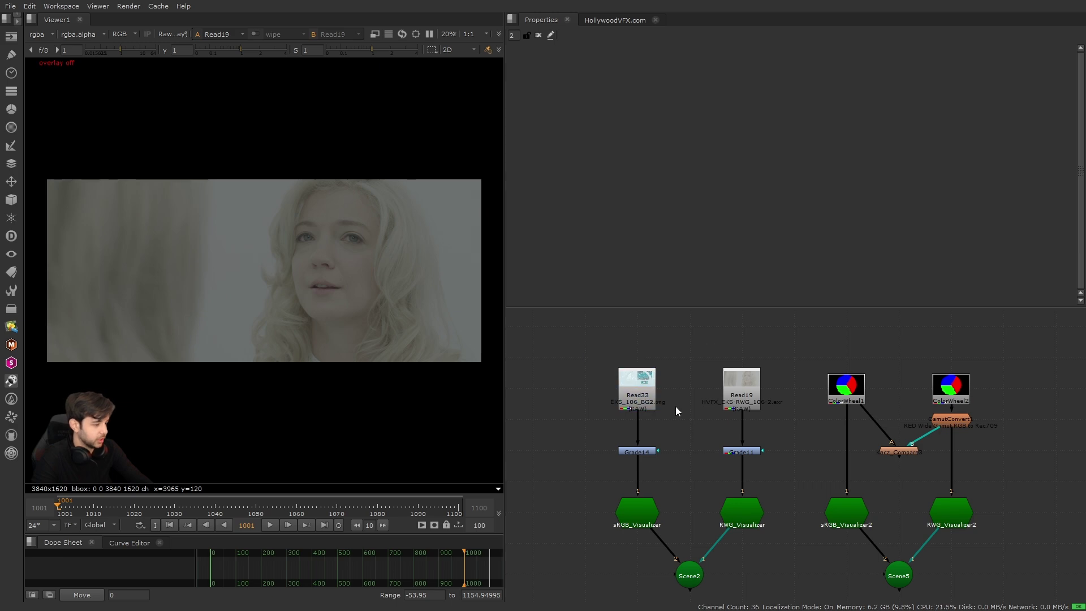
pyautogui.scroll(1, 645, 400)
pyautogui.keyDown('alt'); pyautogui.moveTo(670, 400); pyautogui.dragTo(664, 372); pyautogui.keyUp('alt')
pyautogui.click(647, 369)
pyautogui.press('1')
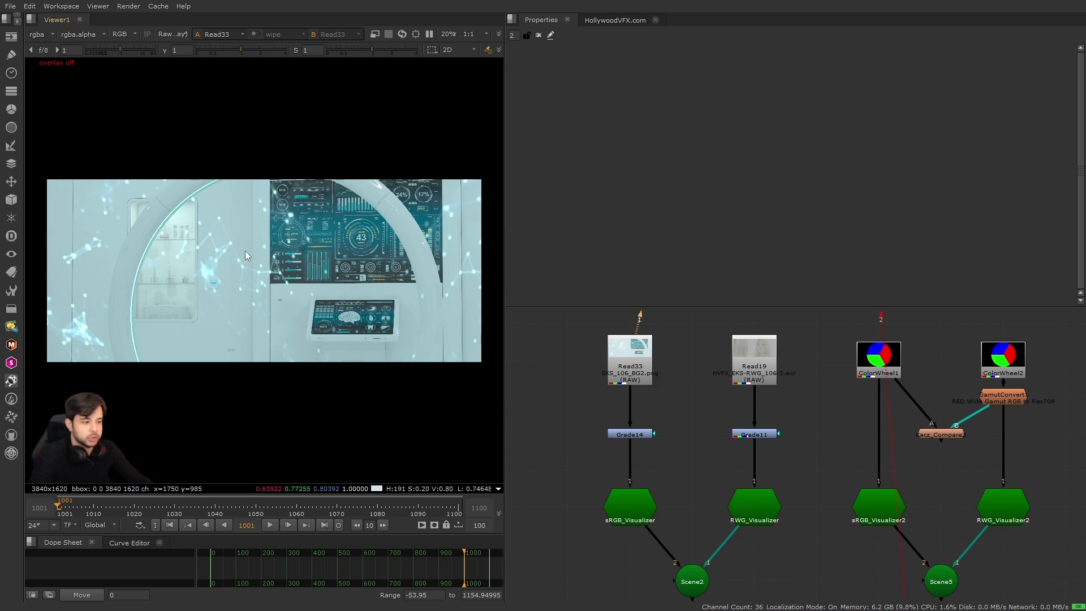
pyautogui.hotkey('ctrl', 'z')
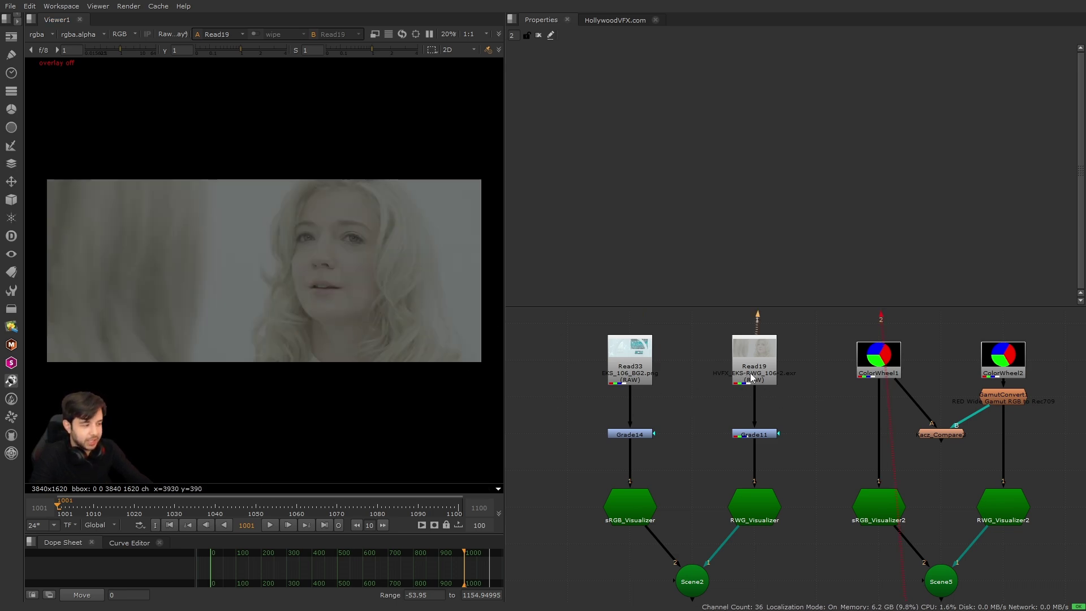
pyautogui.click(714, 389)
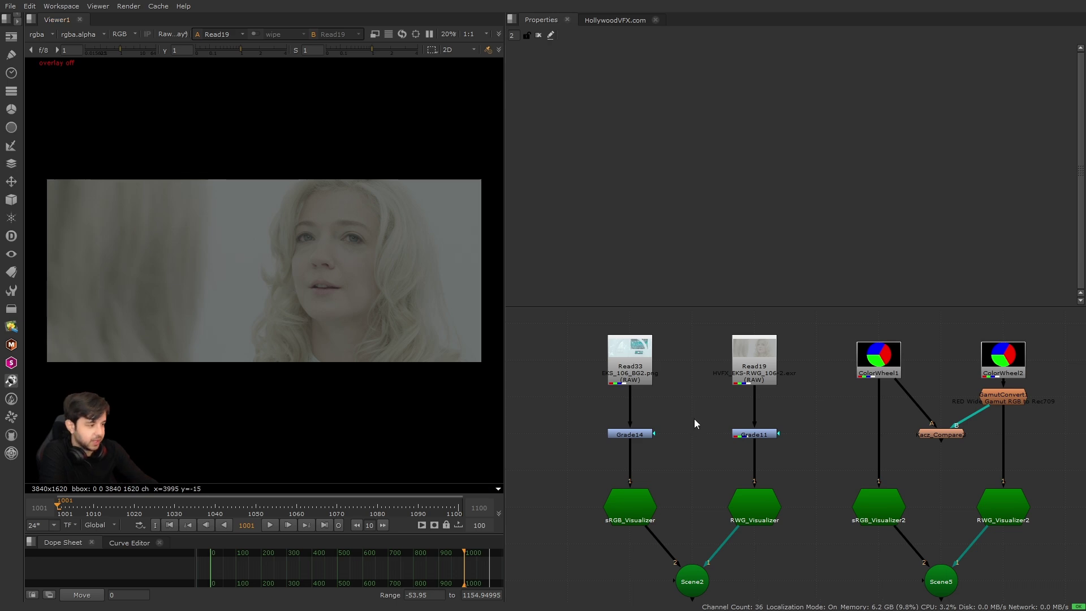
# Display Scene2 and examine where each image's colors fall within the sRGB and REDWideGamut plots.
pyautogui.moveTo(707, 419); pyautogui.dragTo(712, 351, button='middle')
pyautogui.click(694, 510)
pyautogui.press('1')
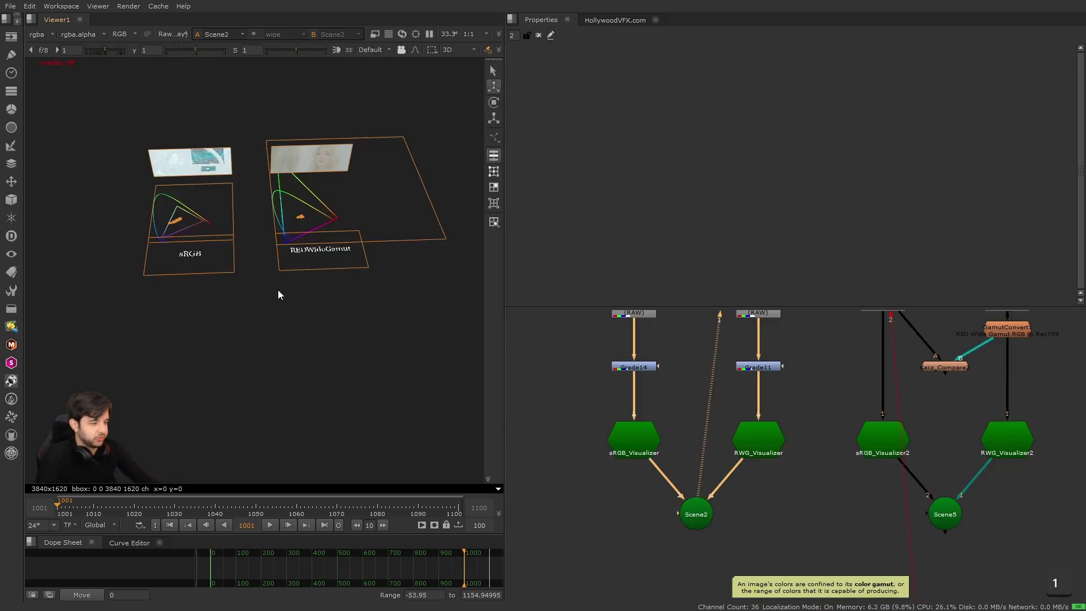
pyautogui.scroll(6, 266, 233)
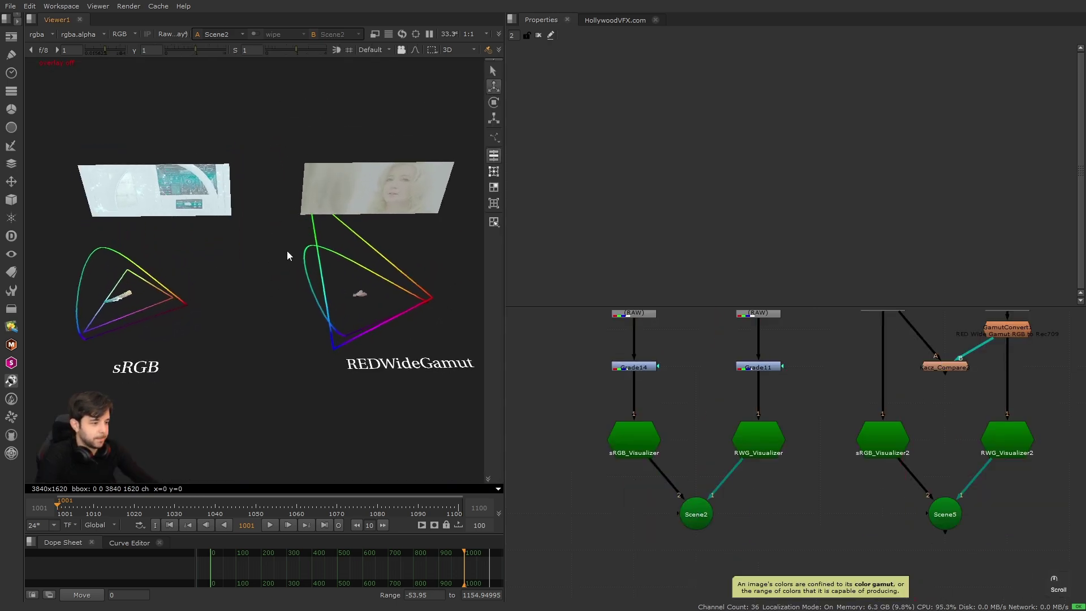
pyautogui.moveTo(310, 323)
pyautogui.keyDown('ctrl'); pyautogui.mouseDown()
pyautogui.moveTo(296, 342)
pyautogui.moveTo(291, 331)
pyautogui.mouseUp(); pyautogui.keyUp('ctrl')
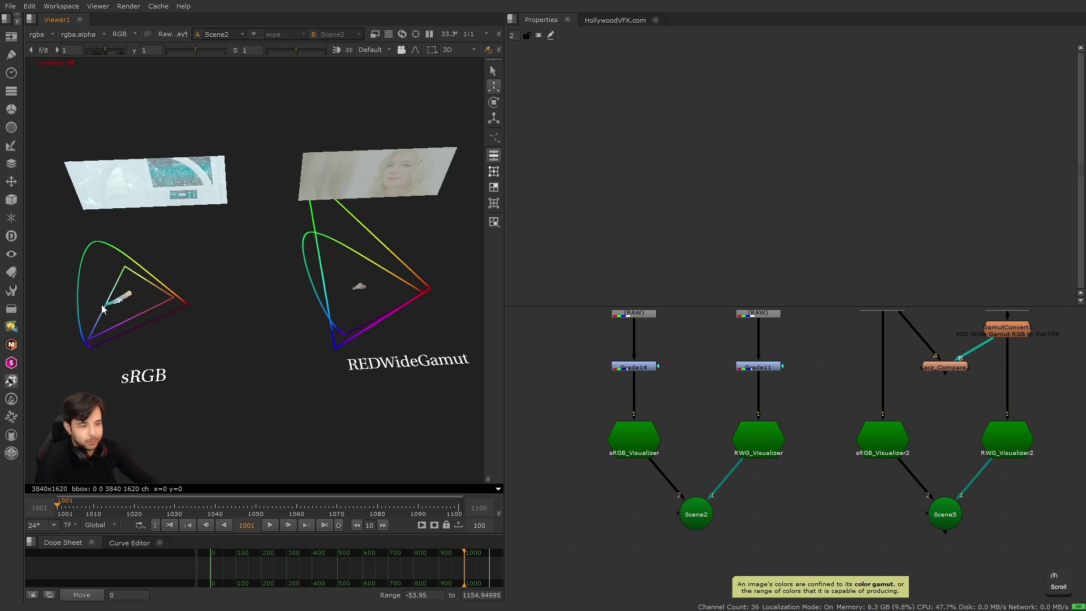
pyautogui.keyDown('alt'); pyautogui.moveTo(129, 290); pyautogui.dragTo(130, 287, button='right'); pyautogui.keyUp('alt')
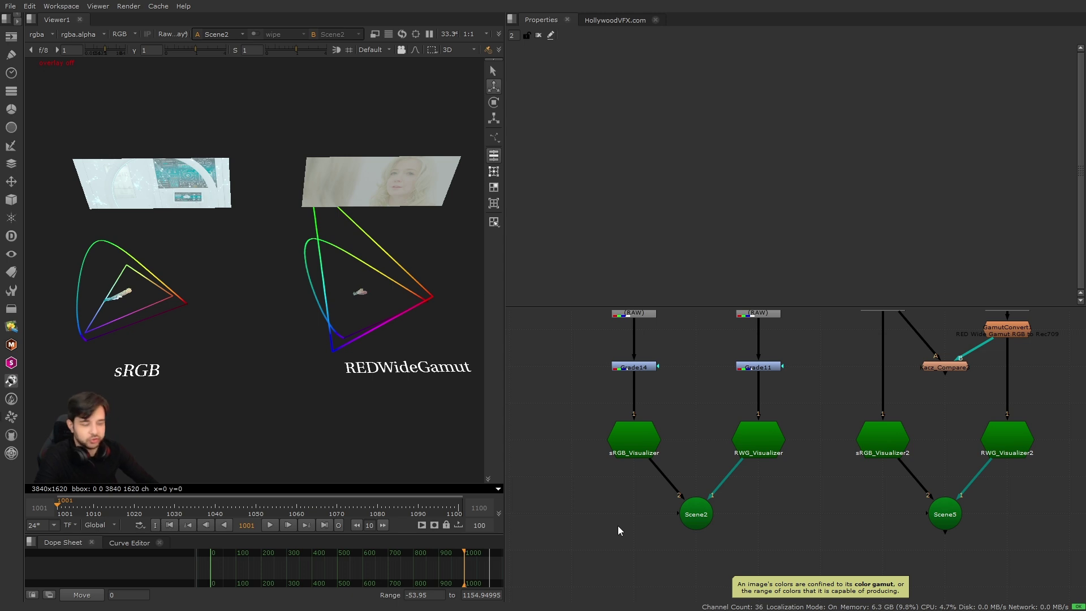
pyautogui.scroll(-2, 632, 434)
pyautogui.moveTo(596, 407); pyautogui.dragTo(612, 442, button='middle')
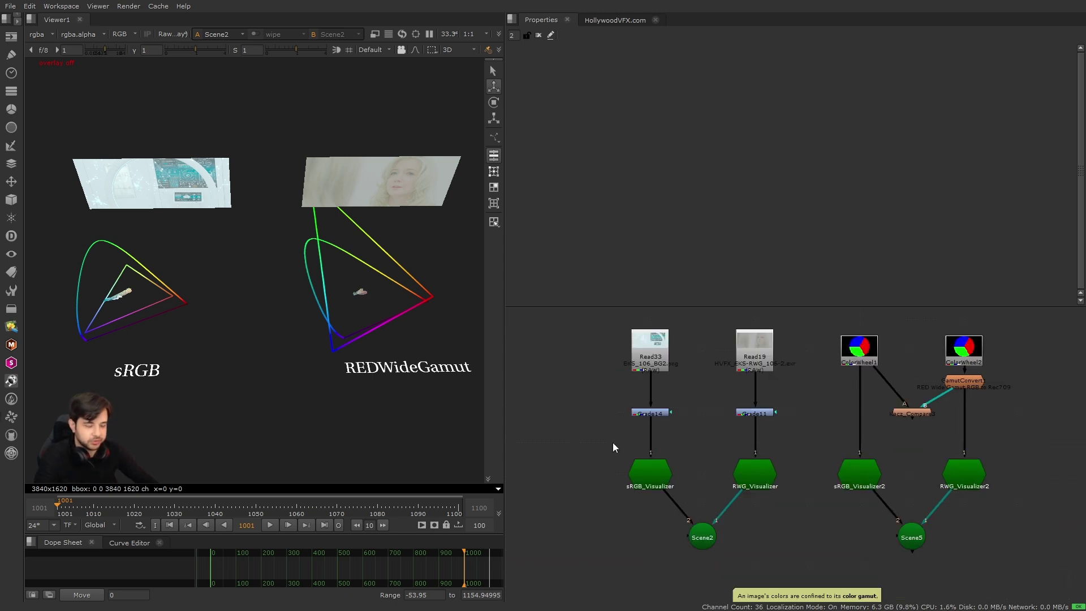
# Split Grade14's gain into individual color channels and set the green gain to 4.
pyautogui.keyDown('alt'); pyautogui.moveTo(283, 352); pyautogui.dragTo(267, 346, button='right'); pyautogui.keyUp('alt')
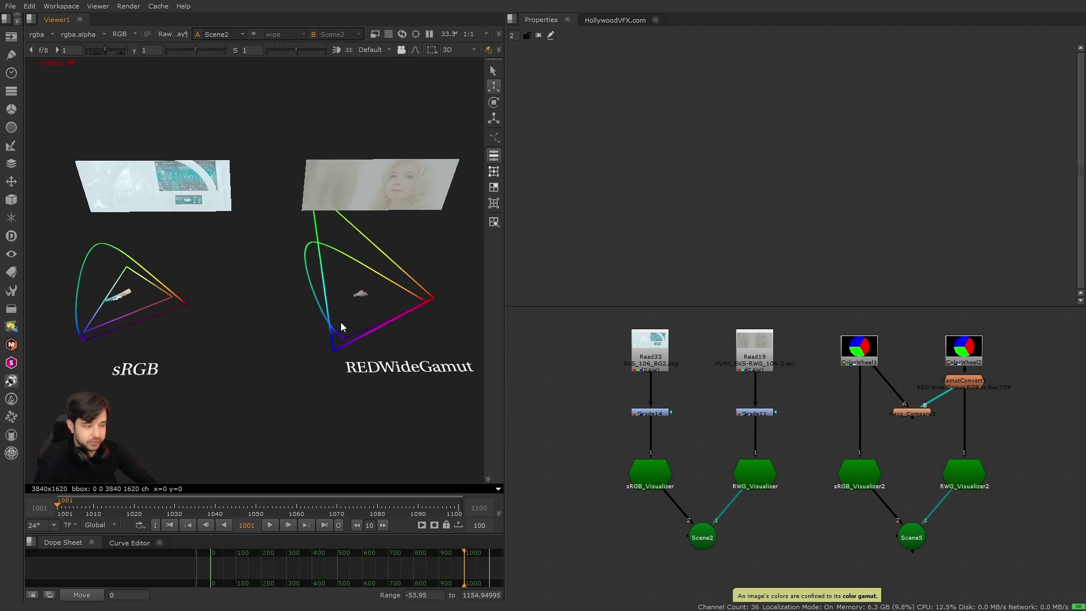
pyautogui.keyDown('alt'); pyautogui.scroll(4, 685, 454); pyautogui.keyUp('alt')
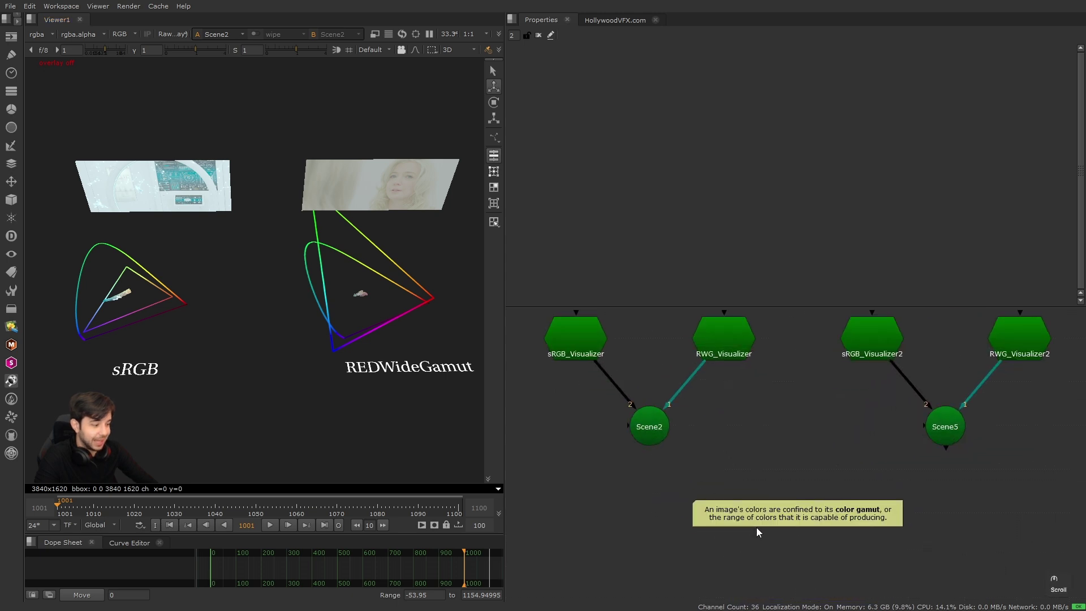
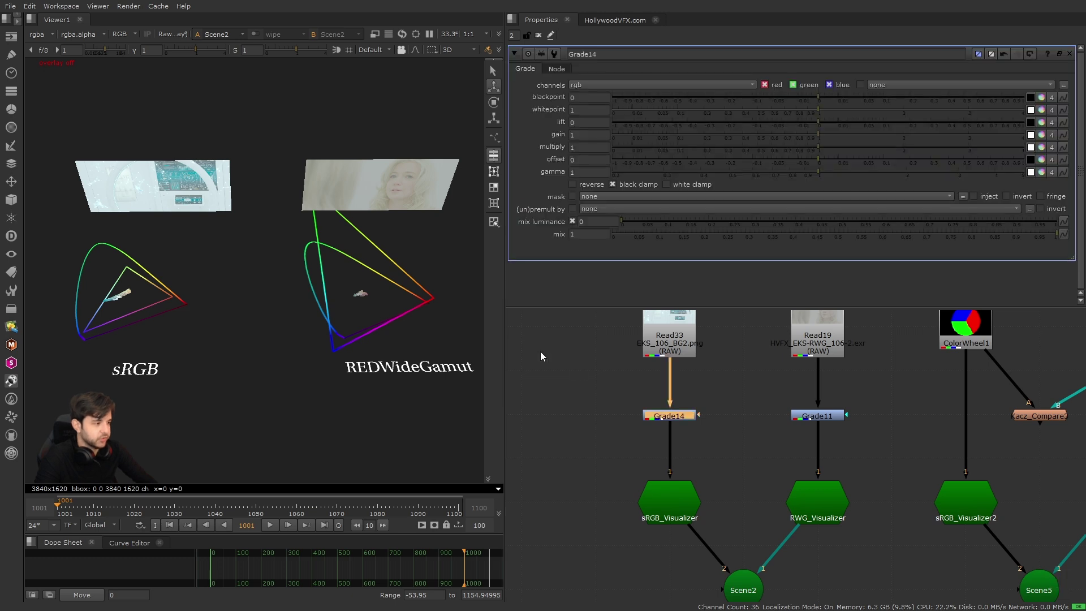
pyautogui.click(1042, 134)
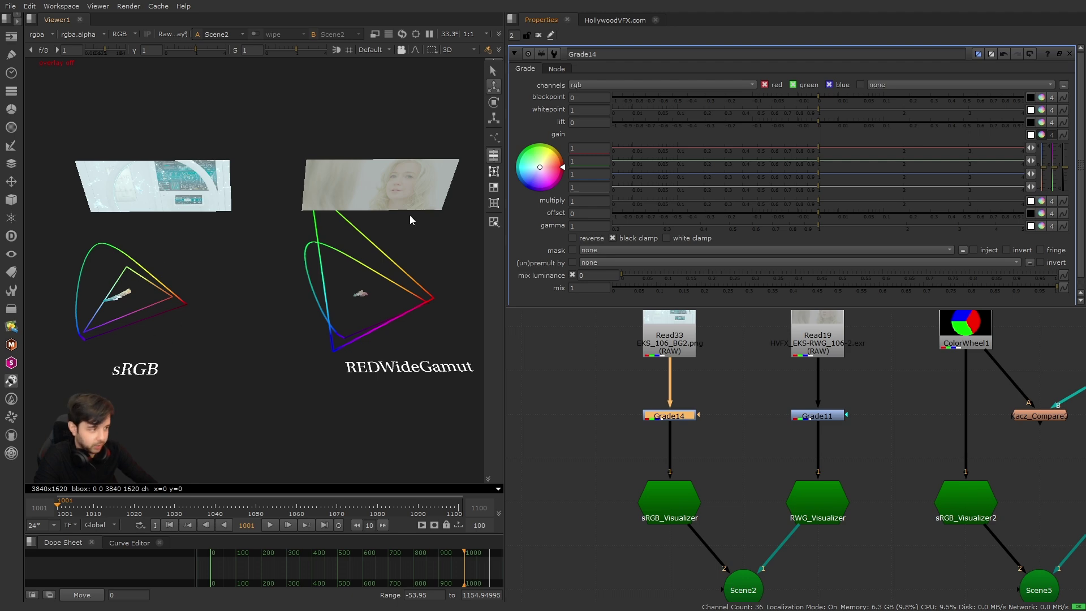
pyautogui.moveTo(819, 160); pyautogui.dragTo(1034, 175)
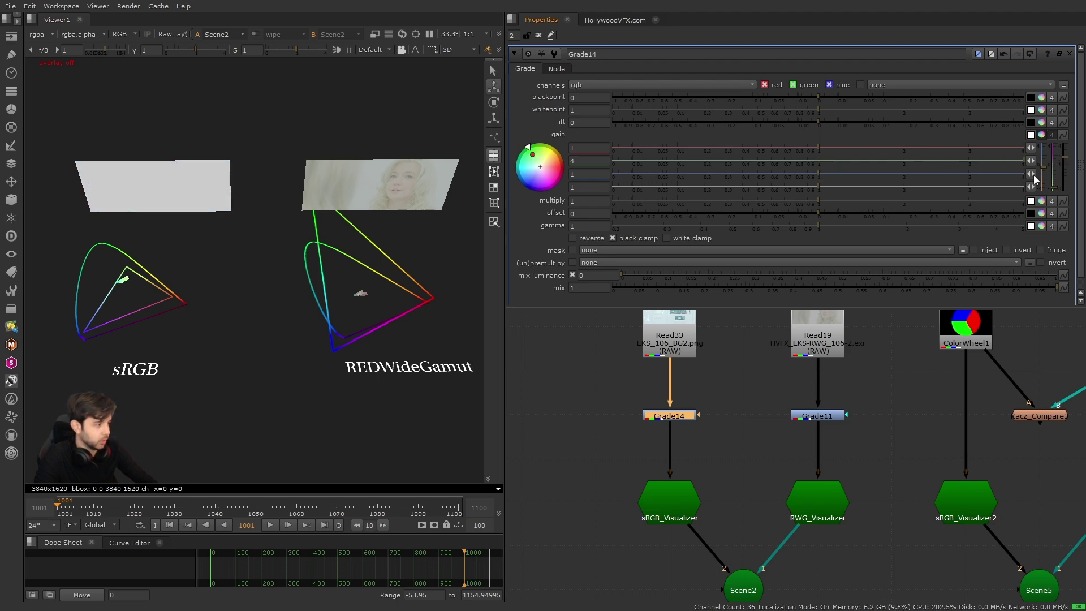
# Raise Grade14's green gain to 41 while checking the image samples against the green corner of the sRGB gamut triangle.
pyautogui.click(571, 159)
pyautogui.scroll(6, 570, 160)
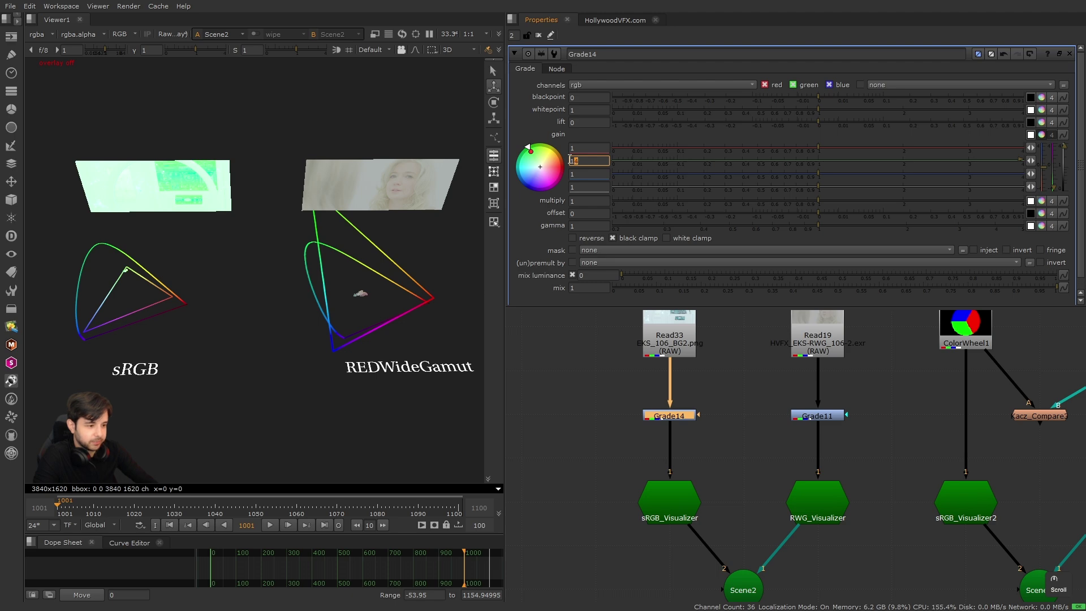
pyautogui.scroll(4, 570, 160)
pyautogui.keyDown('alt'); pyautogui.moveTo(110, 277); pyautogui.dragTo(255, 296); pyautogui.keyUp('alt')
pyautogui.scroll(6, 266, 302)
pyautogui.keyDown('alt'); pyautogui.moveTo(330, 368); pyautogui.dragTo(279, 274); pyautogui.keyUp('alt')
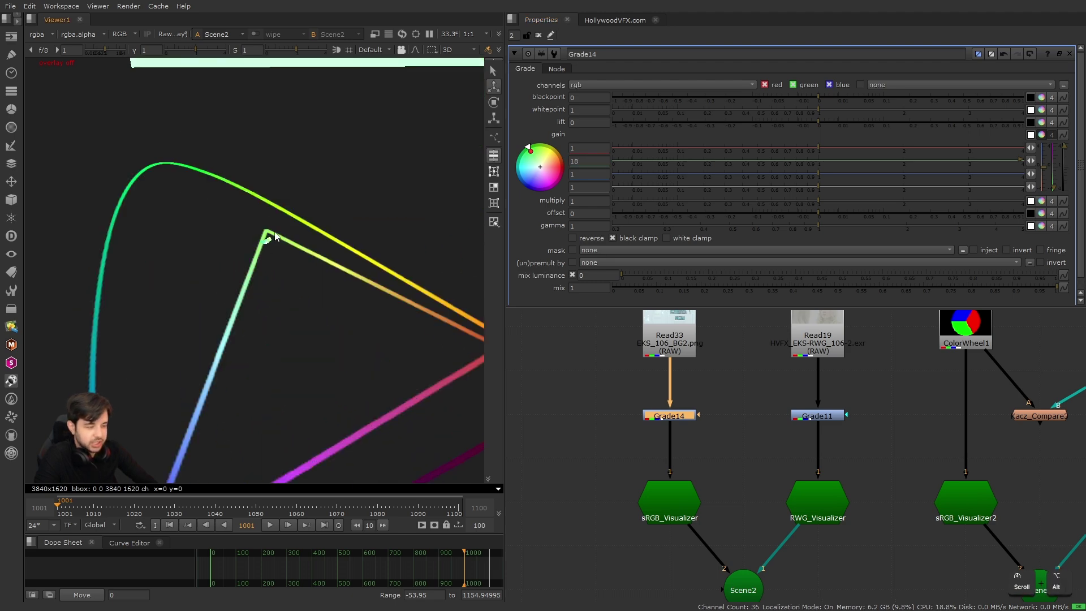
pyautogui.keyDown('alt'); pyautogui.moveTo(275, 236); pyautogui.dragTo(277, 257, button='right'); pyautogui.keyUp('alt')
pyautogui.click(574, 160)
pyautogui.scroll(2, 575, 160)
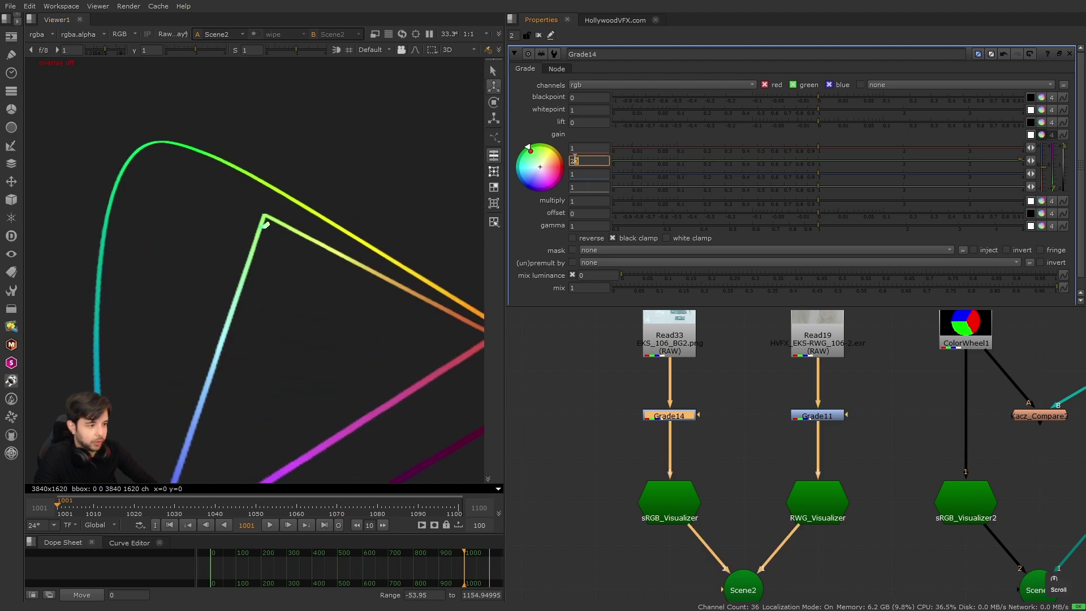
pyautogui.scroll(14, 574, 159)
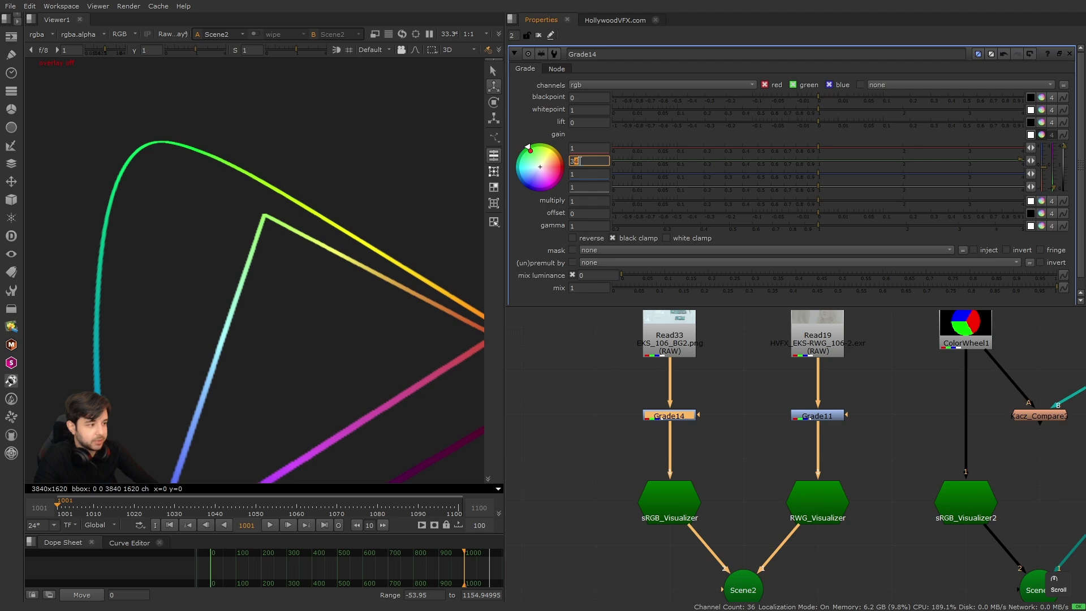
pyautogui.scroll(1, 578, 161)
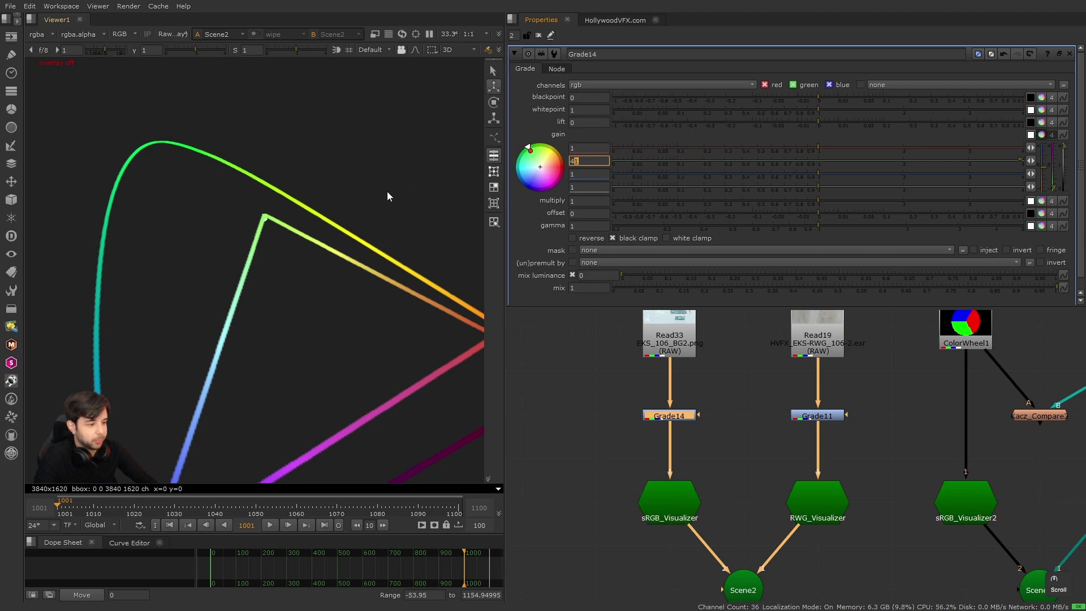
pyautogui.click(401, 187)
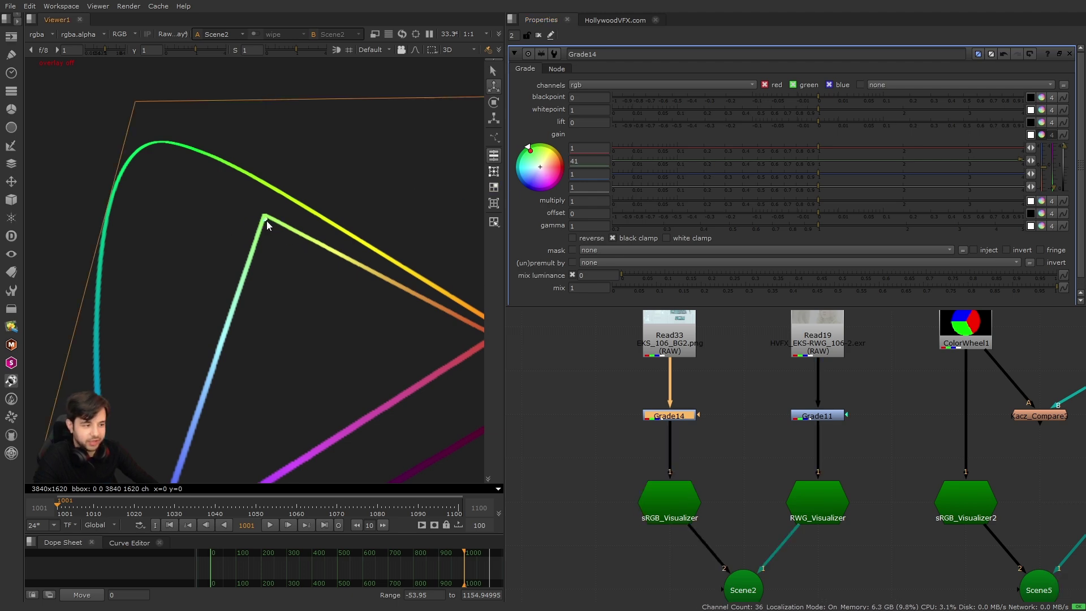
# Open the Grade11 properties and set the green gain of the Read19 plate to 4.
pyautogui.scroll(-6, 266, 220)
pyautogui.moveTo(439, 117); pyautogui.dragTo(368, 120, button='middle')
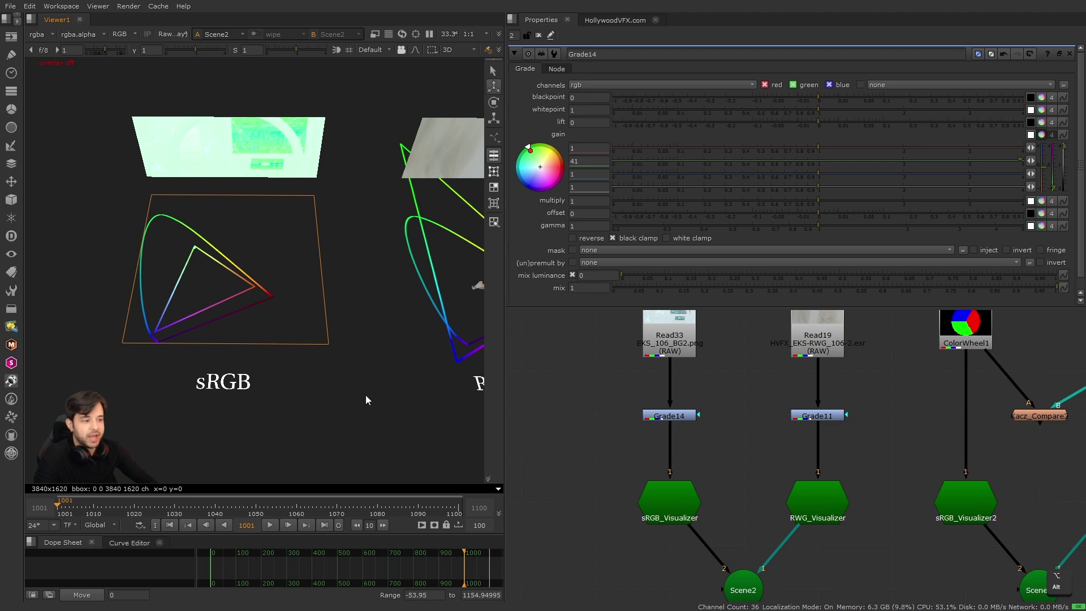
pyautogui.keyDown('ctrl'); pyautogui.moveTo(365, 395); pyautogui.dragTo(317, 422); pyautogui.keyUp('ctrl')
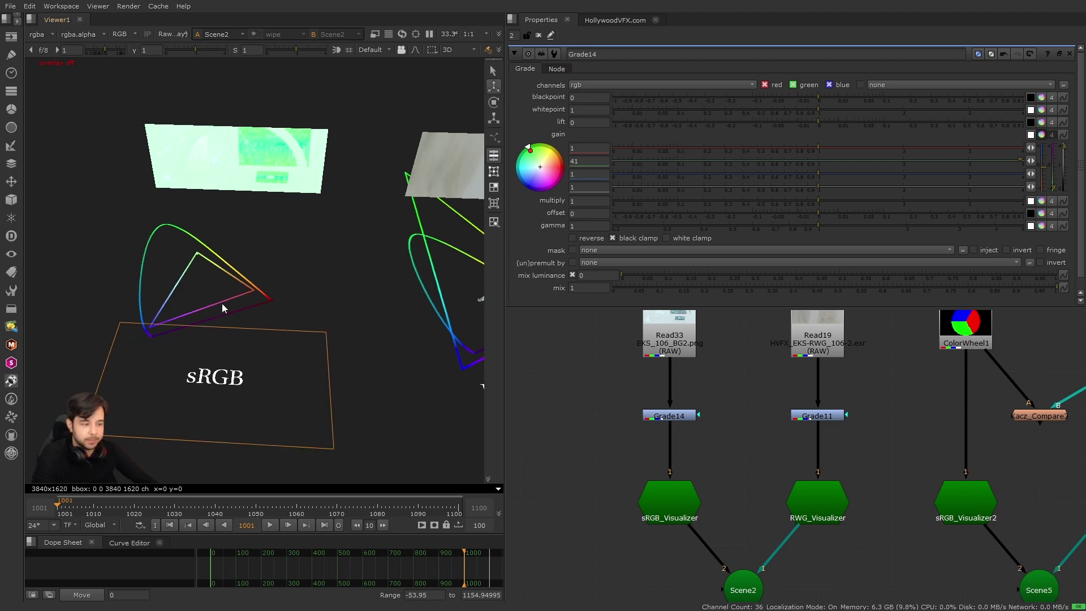
pyautogui.scroll(-2, 384, 338)
pyautogui.keyDown('alt'); pyautogui.moveTo(384, 338); pyautogui.dragTo(464, 365, button='right'); pyautogui.keyUp('alt')
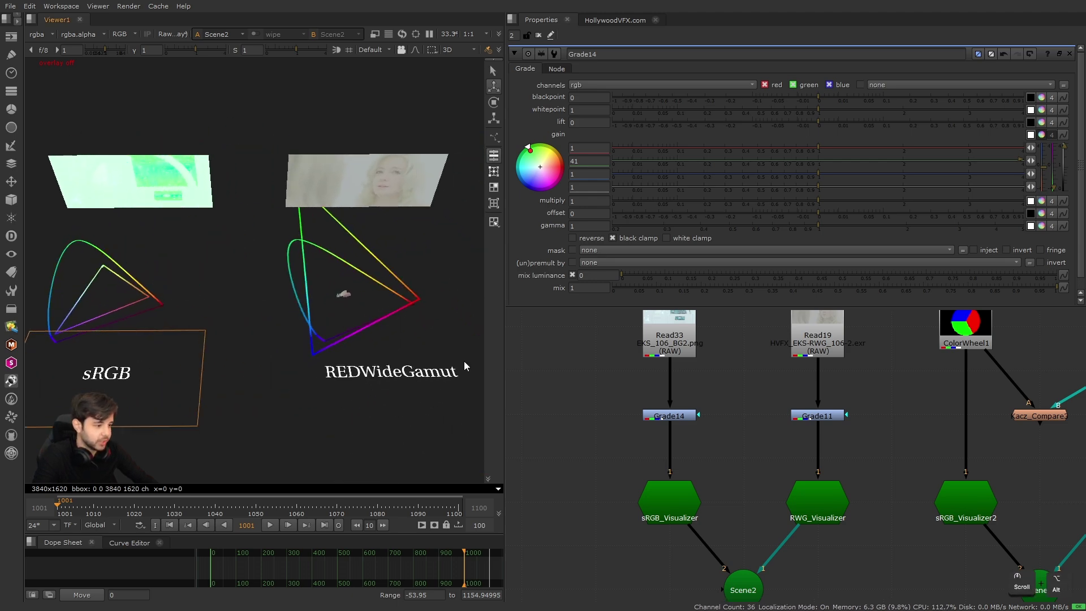
pyautogui.doubleClick(809, 418)
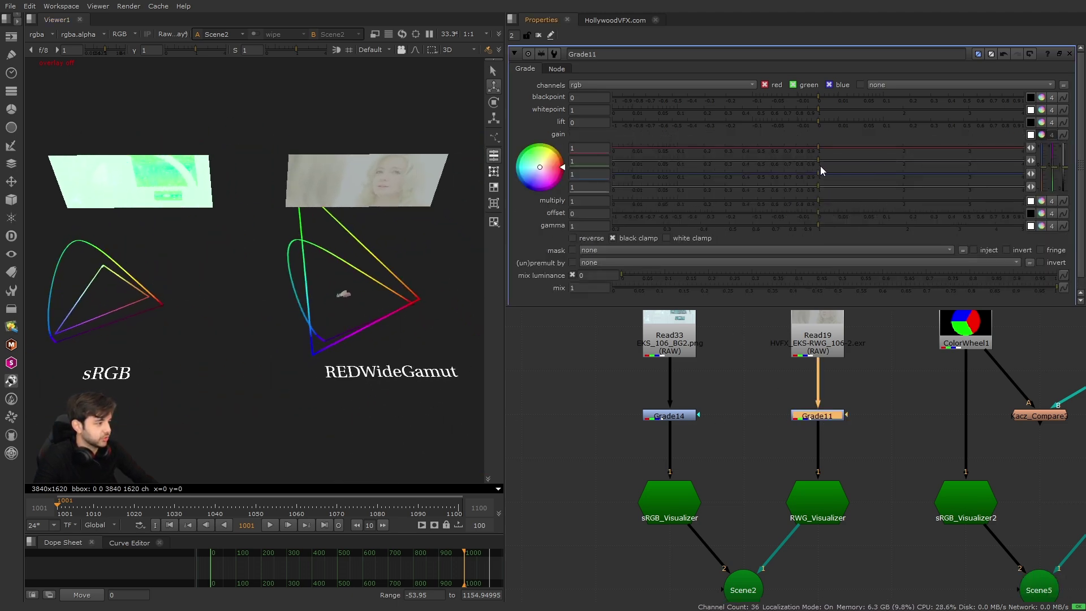
pyautogui.moveTo(817, 160); pyautogui.dragTo(1060, 187)
# Raise Grade11's green gain to 35 while checking the plate's samples against the green corner of the REDWideGamut triangle.
pyautogui.keyDown('alt'); pyautogui.moveTo(342, 262); pyautogui.dragTo(416, 229, button='right'); pyautogui.keyUp('alt')
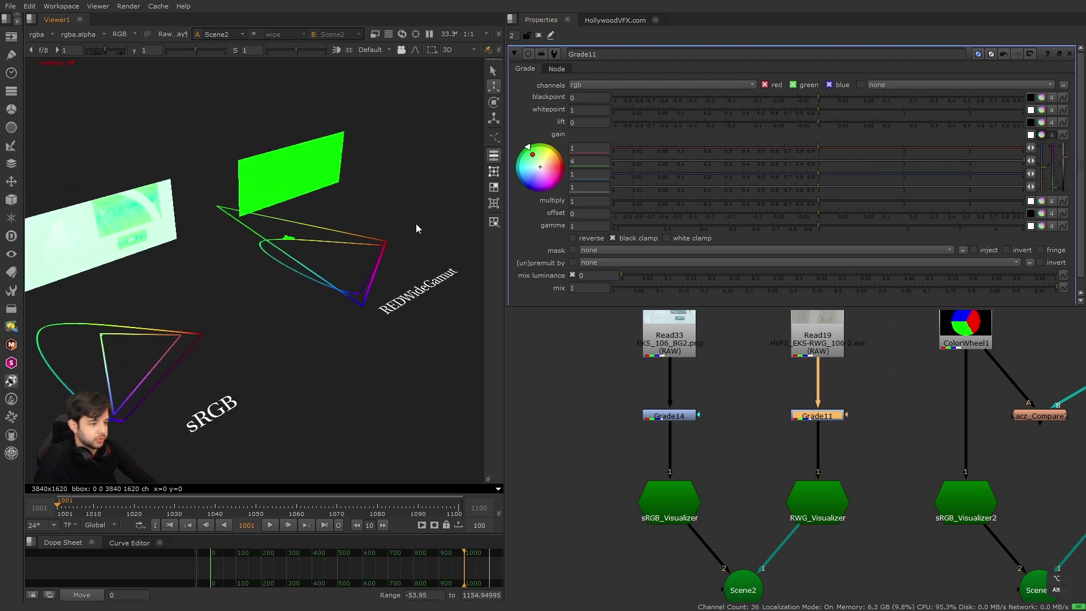
pyautogui.click(572, 161)
pyautogui.scroll(2, 572, 161)
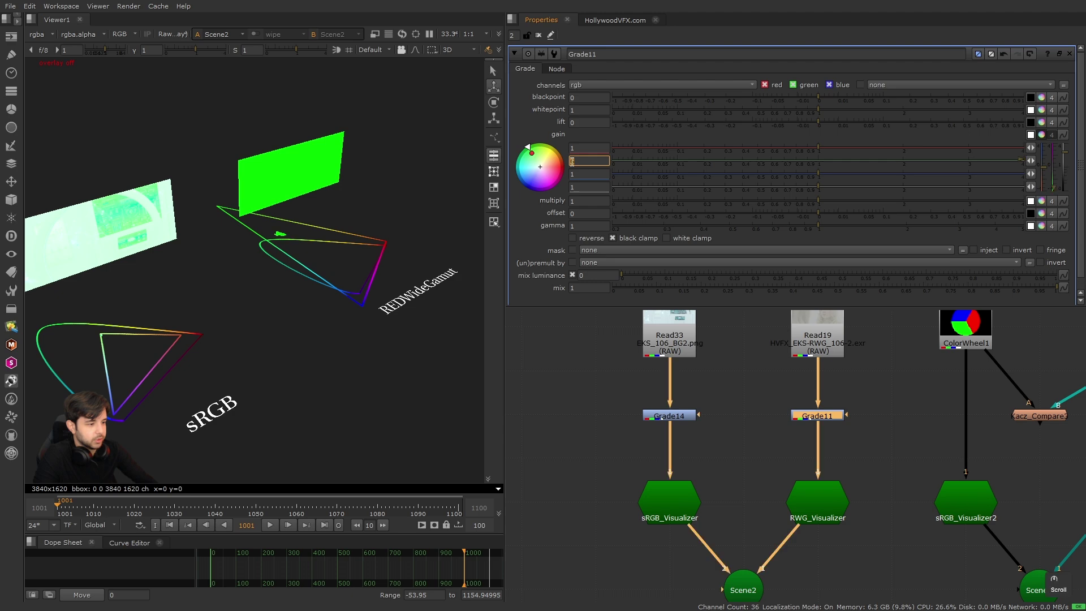
pyautogui.scroll(8, 572, 162)
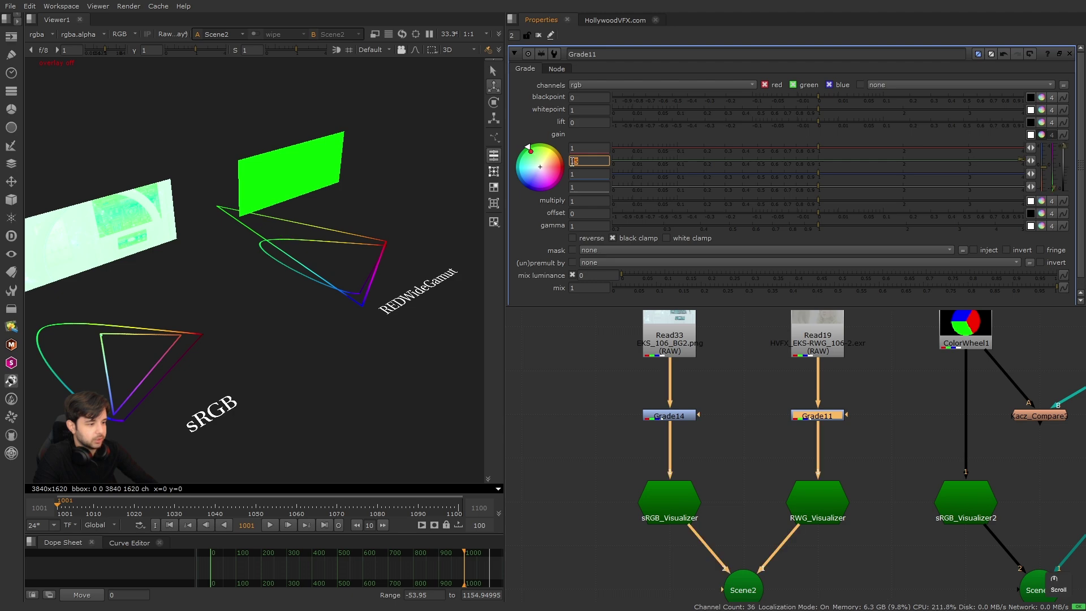
pyautogui.scroll(1, 572, 162)
pyautogui.keyDown('alt'); pyautogui.moveTo(331, 218); pyautogui.dragTo(286, 203, button='right'); pyautogui.keyUp('alt')
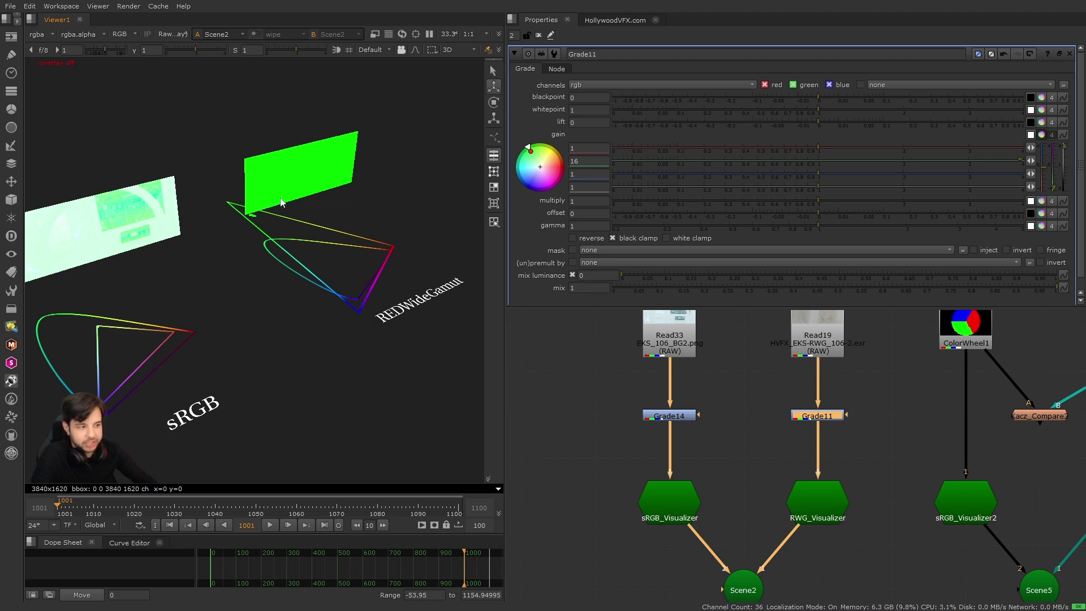
pyautogui.click(575, 161)
pyautogui.scroll(8, 576, 161)
pyautogui.keyDown('alt'); pyautogui.scroll(2, 261, 211); pyautogui.keyUp('alt')
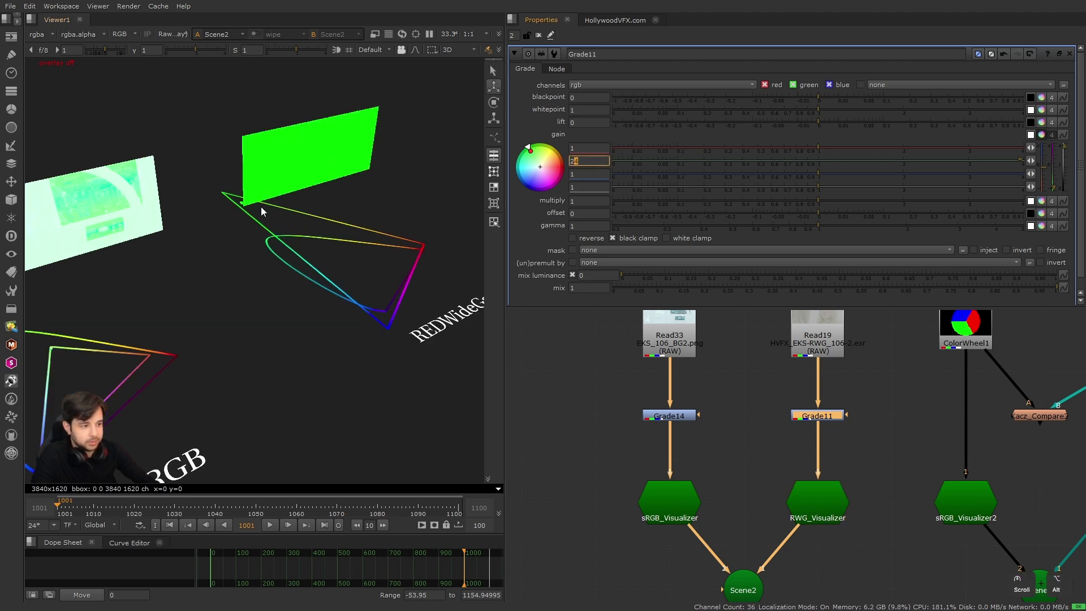
pyautogui.keyDown('alt'); pyautogui.scroll(2, 262, 211); pyautogui.keyUp('alt')
pyautogui.scroll(1, 577, 163)
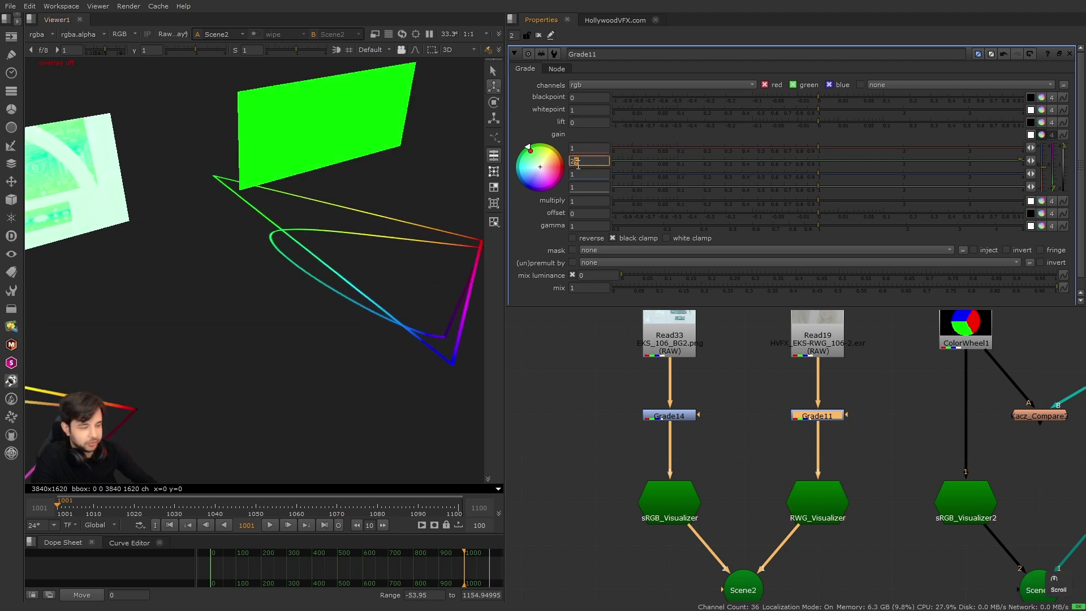
pyautogui.scroll(4, 579, 165)
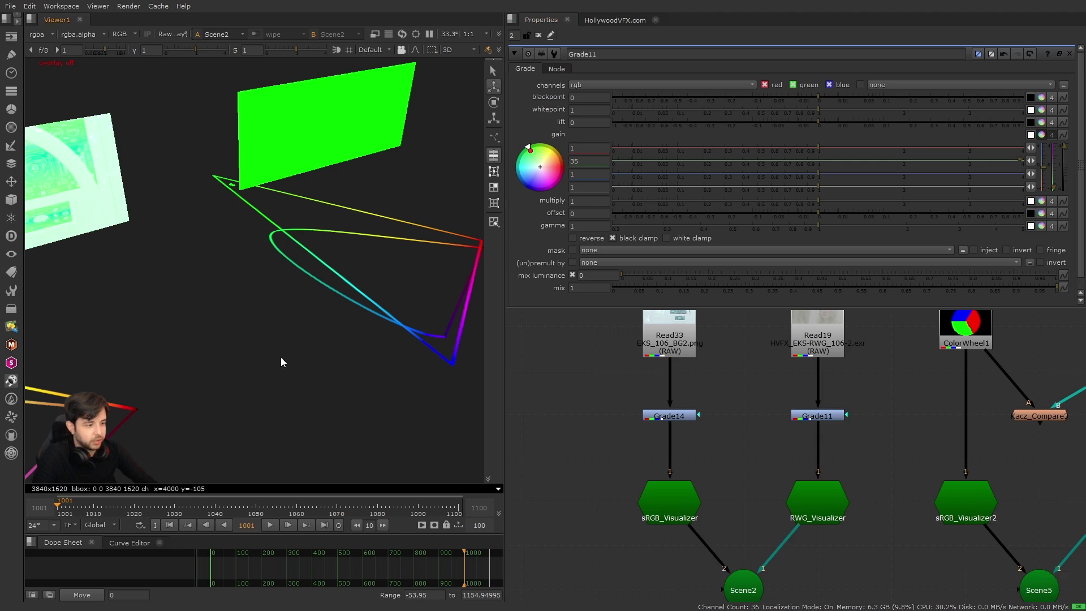
# Close the open Grade properties and display Scene5 to examine the color wheel primaries in the sRGB and REDWideGamut plots.
pyautogui.keyDown('alt'); pyautogui.scroll(-5, 281, 357); pyautogui.keyUp('alt')
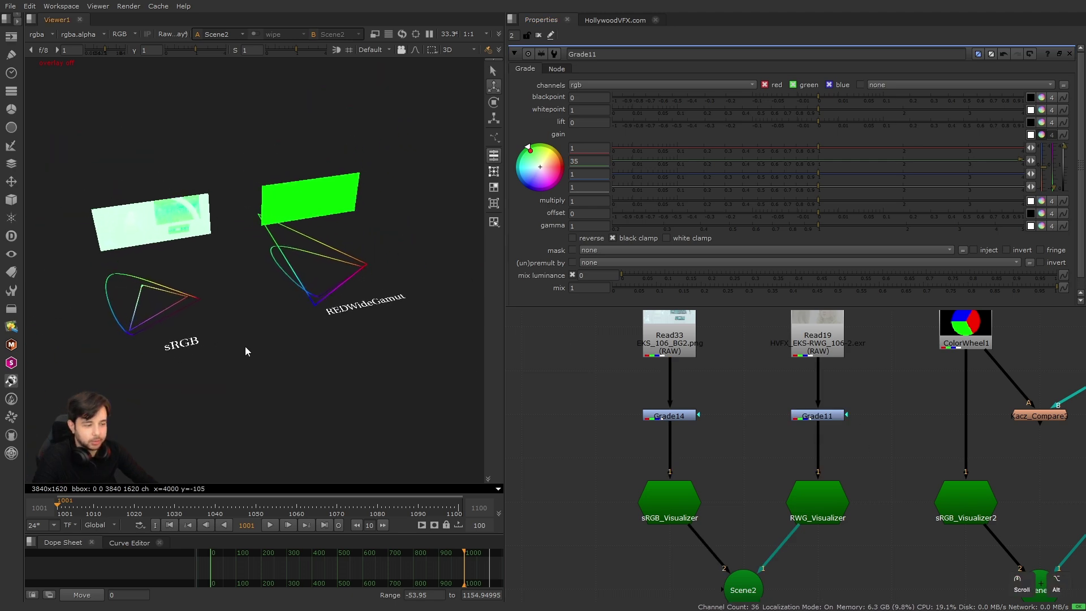
pyautogui.keyDown('alt'); pyautogui.moveTo(278, 340); pyautogui.dragTo(239, 324, button='right'); pyautogui.keyUp('alt')
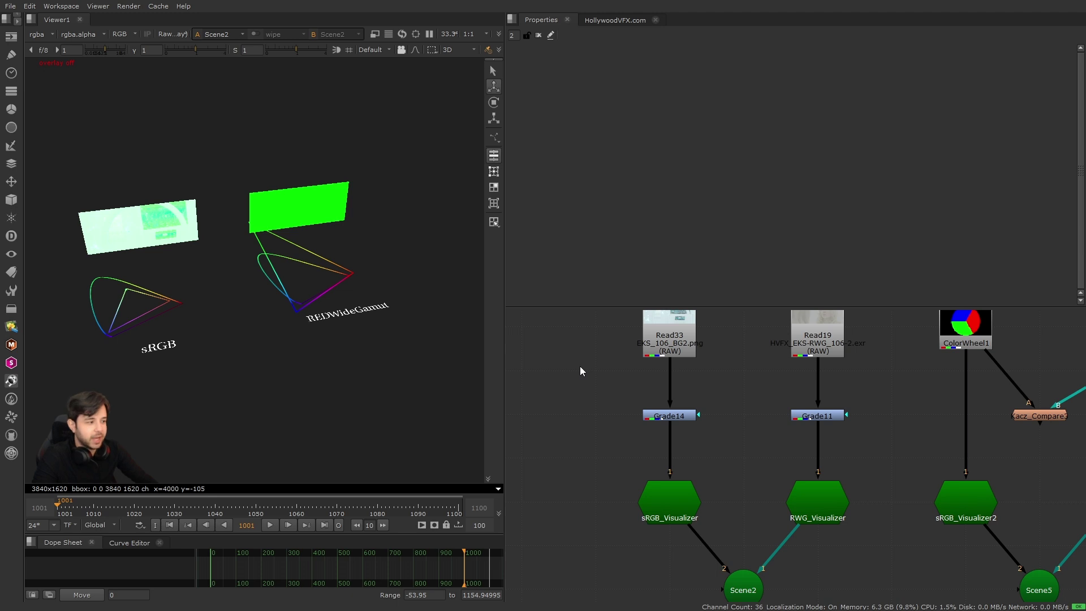
pyautogui.keyDown('alt'); pyautogui.moveTo(782, 440); pyautogui.dragTo(631, 400); pyautogui.keyUp('alt')
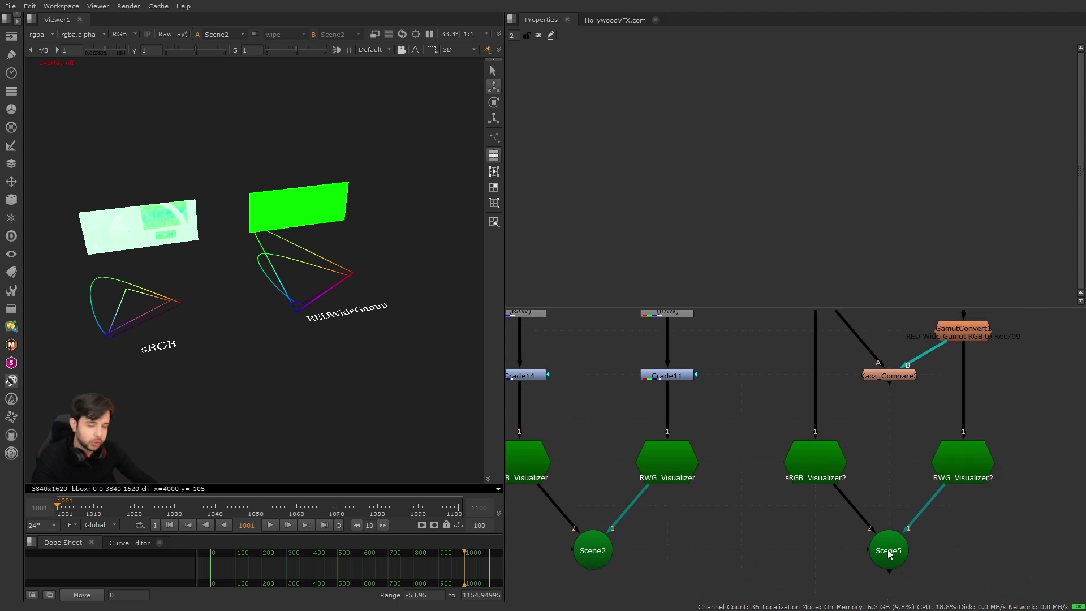
pyautogui.scroll(-3, 889, 553)
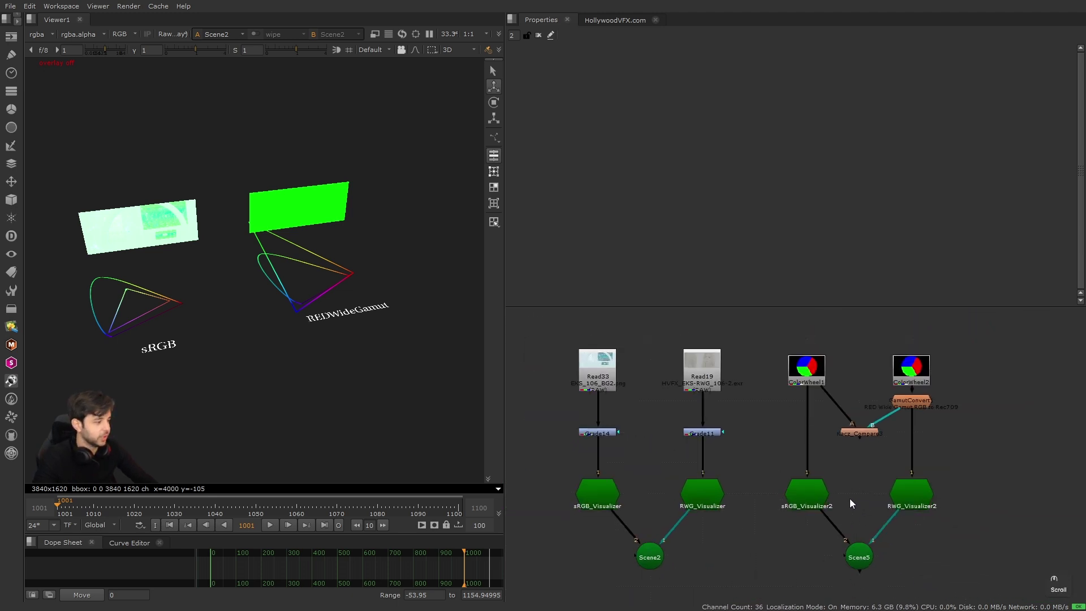
pyautogui.click(860, 555)
pyautogui.press('1')
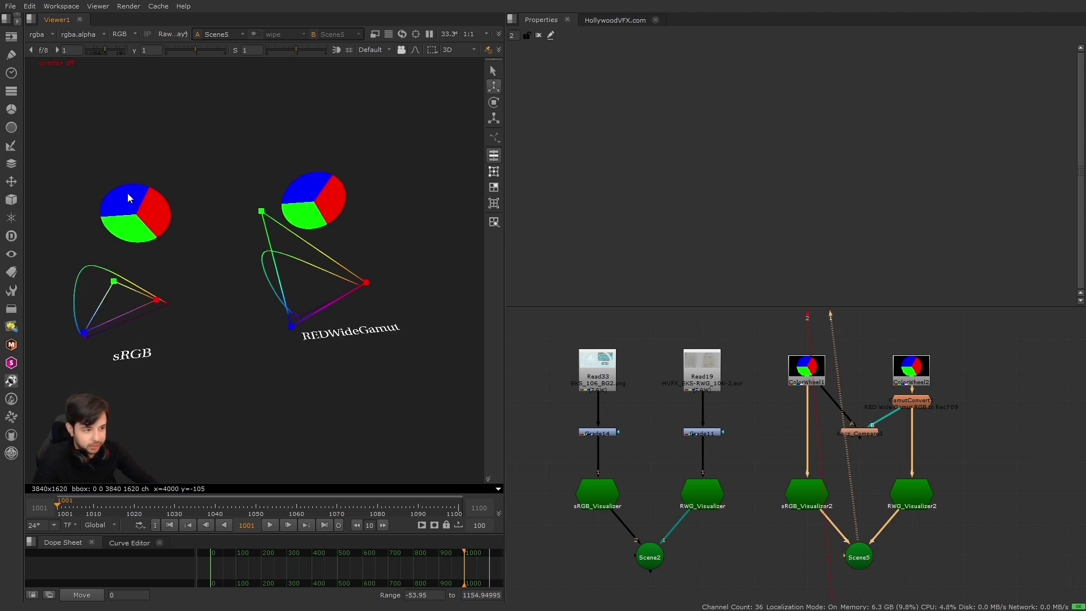
pyautogui.keyDown('alt'); pyautogui.moveTo(156, 290); pyautogui.dragTo(306, 194, button='middle'); pyautogui.keyUp('alt')
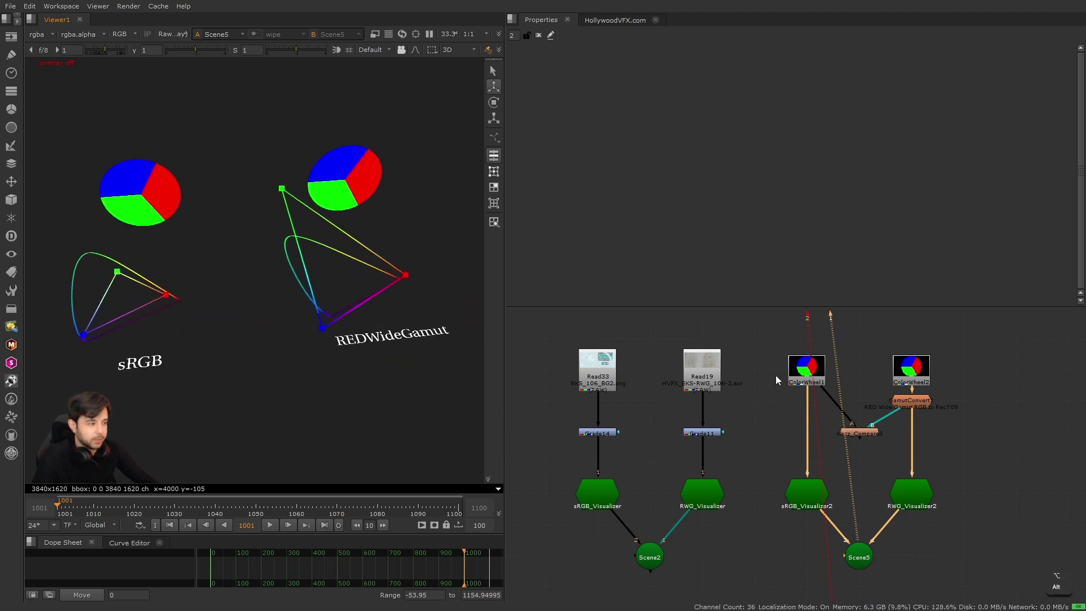
# Show the Kacz_Compare node in the viewer and compare the two color wheels with the viewer saturation lowered to 0.26.
pyautogui.click(869, 433)
pyautogui.press('1')
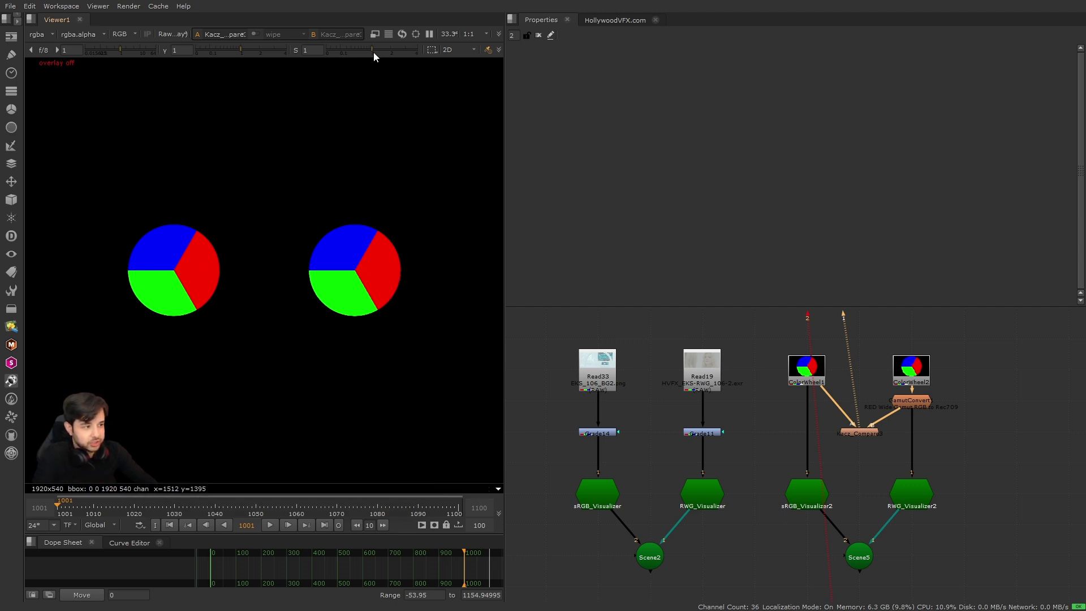
pyautogui.keyDown('alt'); pyautogui.scroll(2, 302, 204); pyautogui.keyUp('alt')
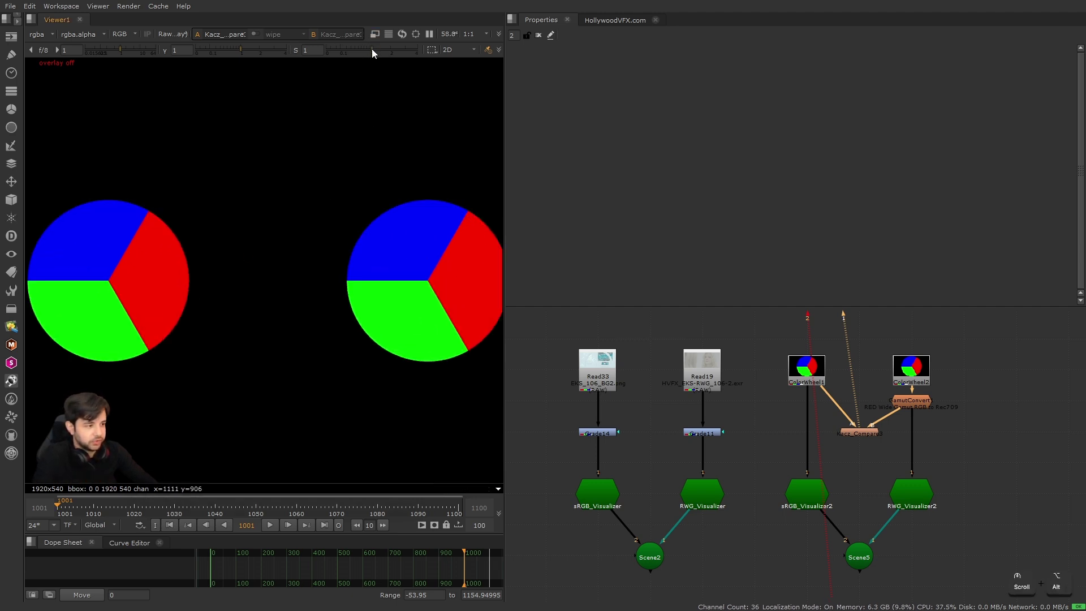
pyautogui.moveTo(371, 50); pyautogui.dragTo(350, 53)
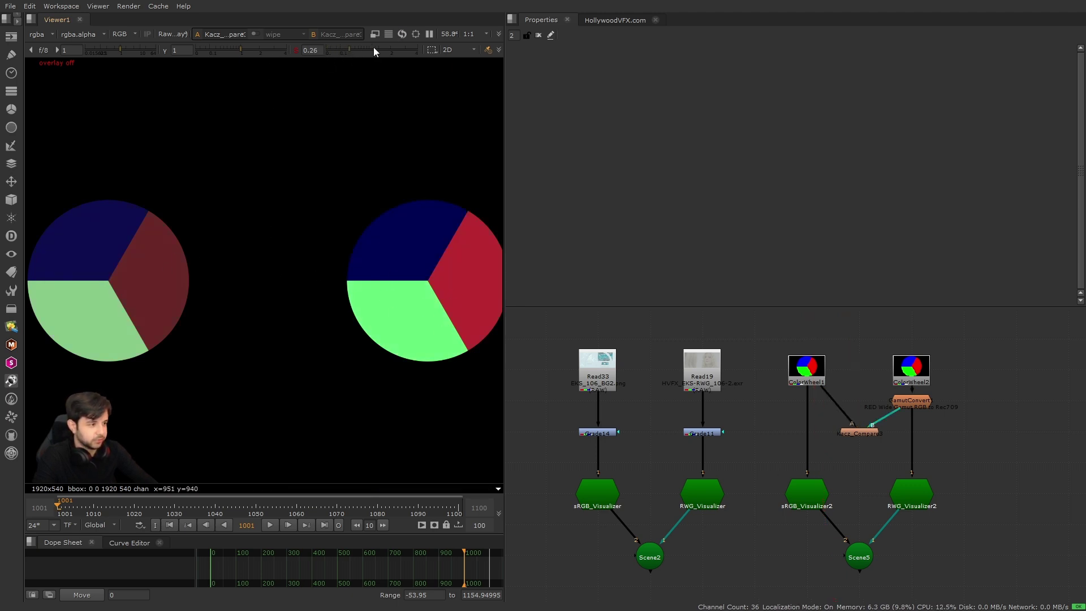
# Return the viewer to Scene5 and compare the wheel primaries across the sRGB and REDWideGamut plots again.
pyautogui.press('1')
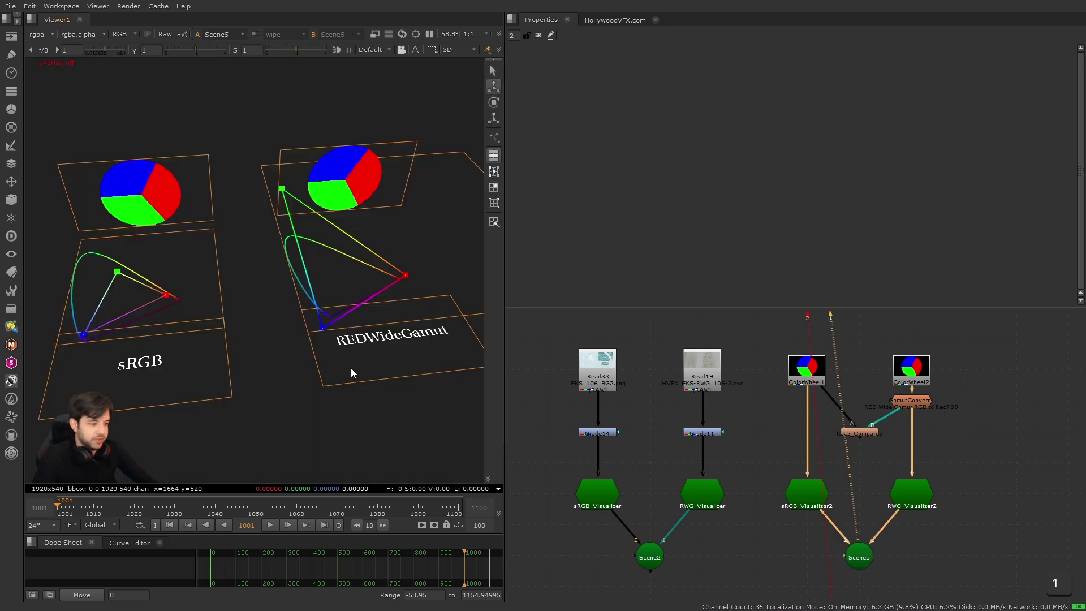
pyautogui.click(263, 359)
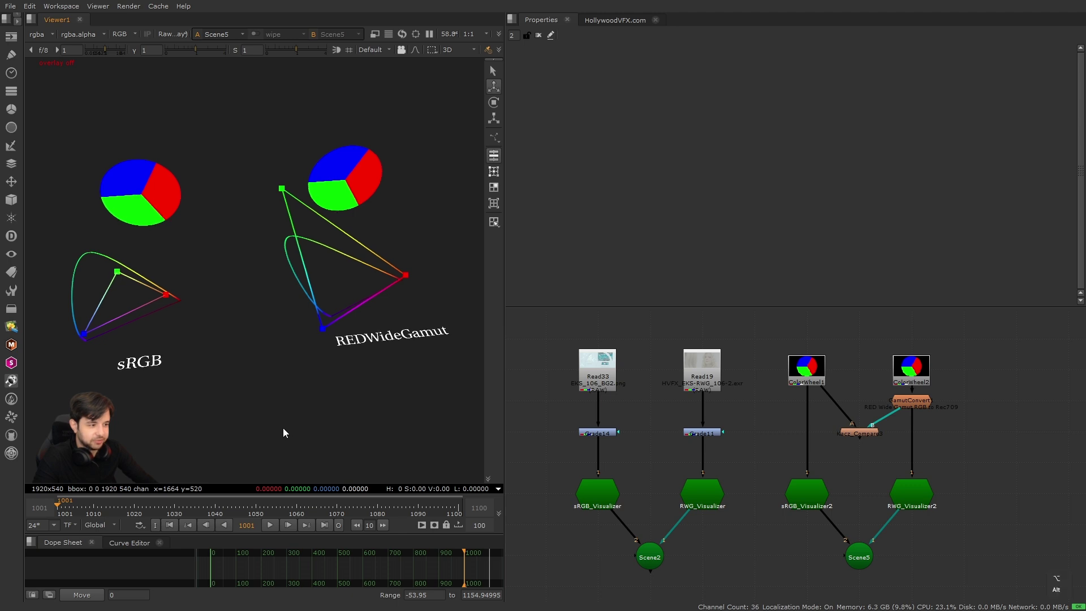
pyautogui.keyDown('alt'); pyautogui.moveTo(283, 427); pyautogui.dragTo(286, 419); pyautogui.keyUp('alt')
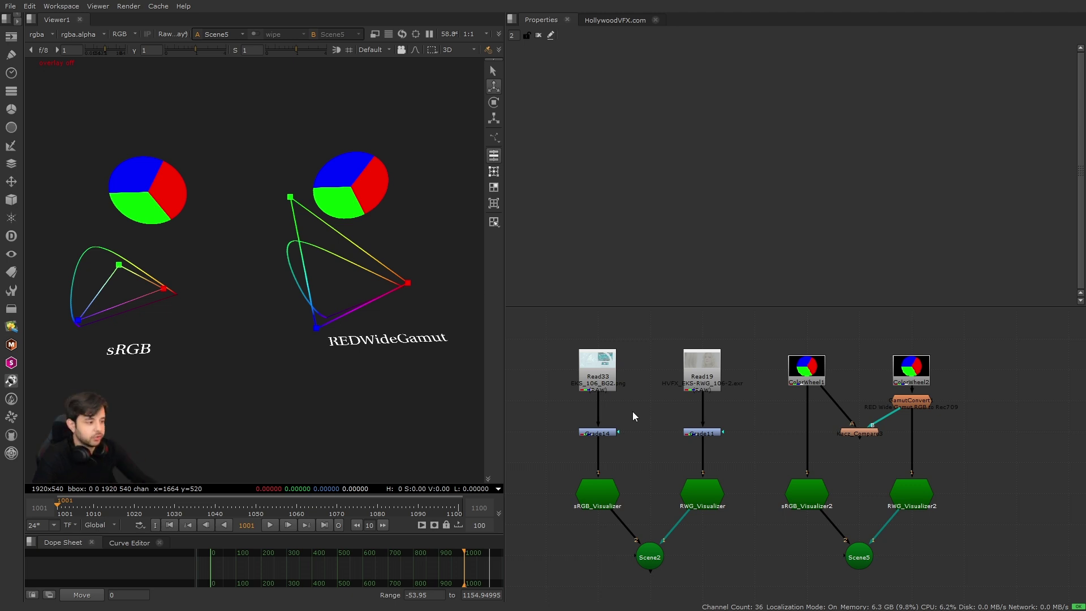
# Go to the ACES section of the node graph below the gamut comparison setups.
pyautogui.keyDown('alt'); pyautogui.scroll(-2, 633, 413); pyautogui.keyUp('alt')
pyautogui.moveTo(638, 436); pyautogui.dragTo(636, 382, button='middle')
pyautogui.moveTo(677, 548); pyautogui.dragTo(660, 372, button='middle')
pyautogui.moveTo(695, 525); pyautogui.dragTo(693, 363, button='middle')
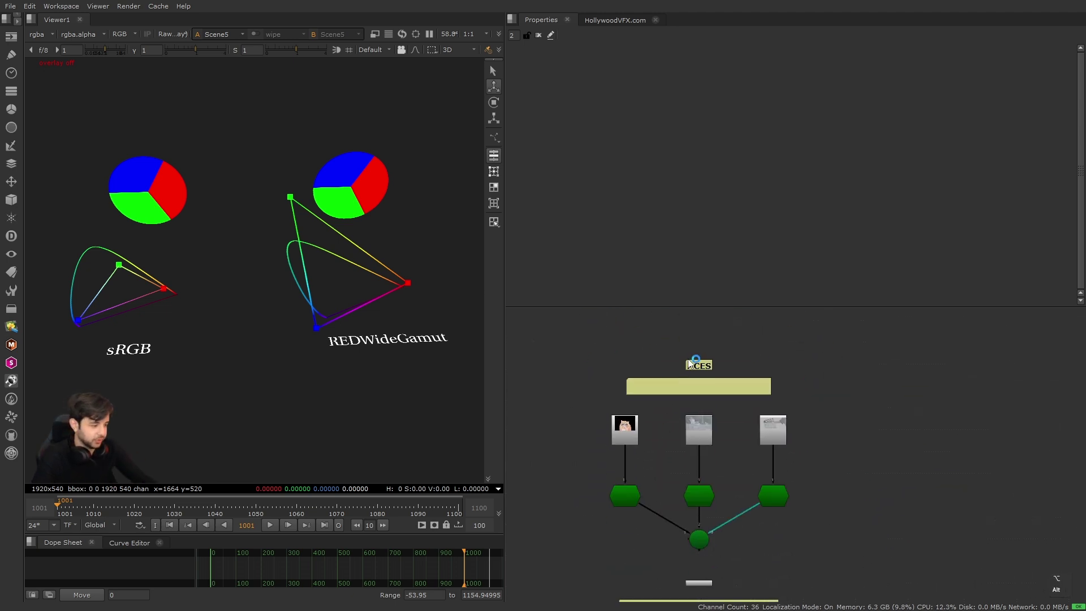
# Open the Color page of the Project Settings and keep color management set to OCIO.
pyautogui.scroll(3, 656, 396)
pyautogui.moveTo(624, 335); pyautogui.dragTo(847, 402)
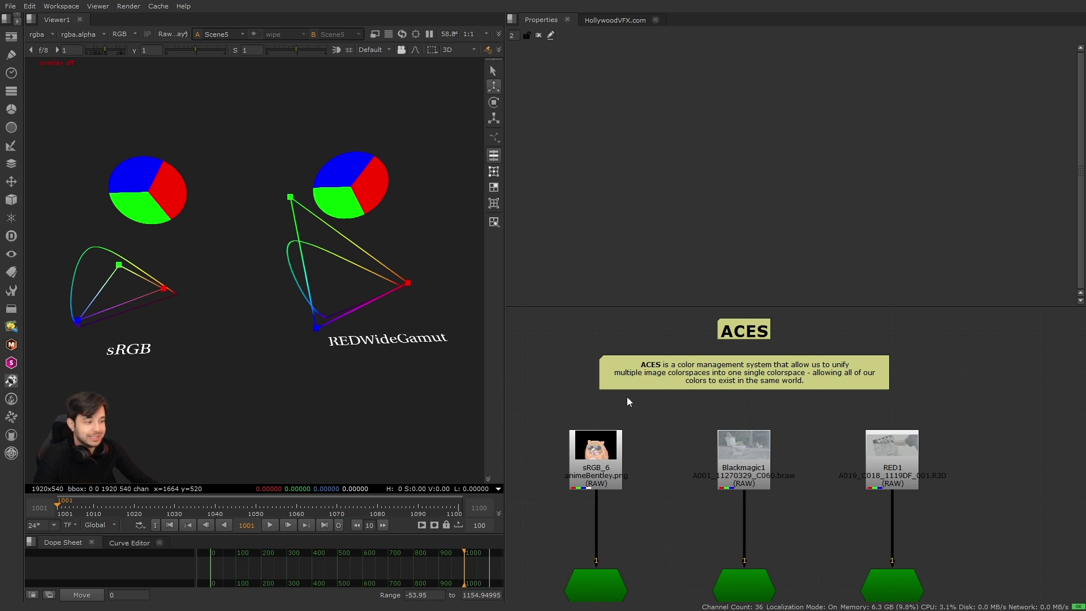
pyautogui.keyDown('alt'); pyautogui.moveTo(647, 400); pyautogui.dragTo(697, 413); pyautogui.keyUp('alt')
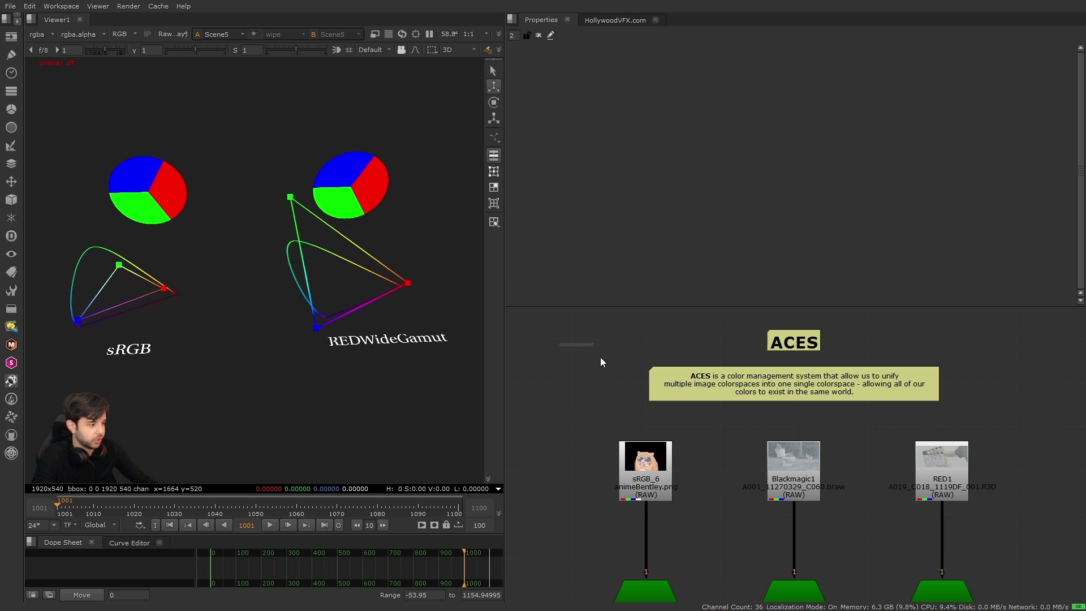
pyautogui.press('s')
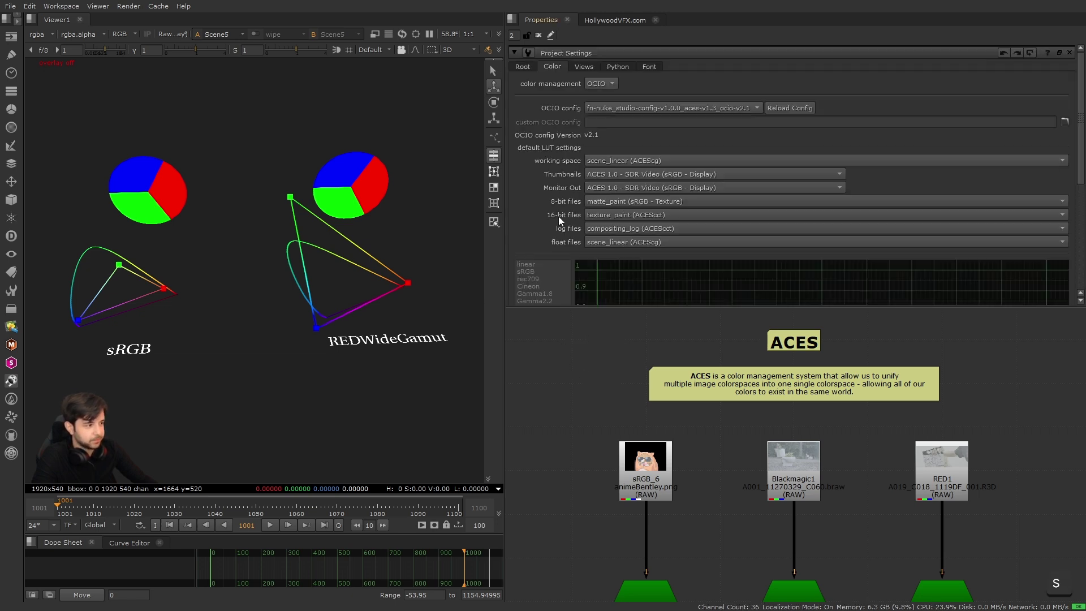
pyautogui.click(529, 67)
pyautogui.click(552, 67)
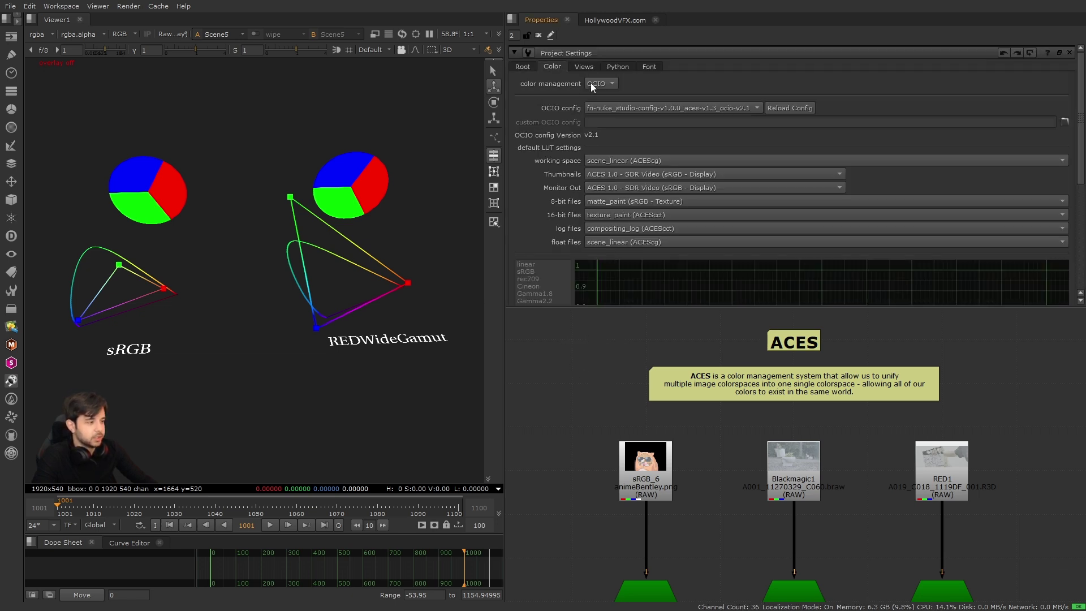
pyautogui.click(606, 83)
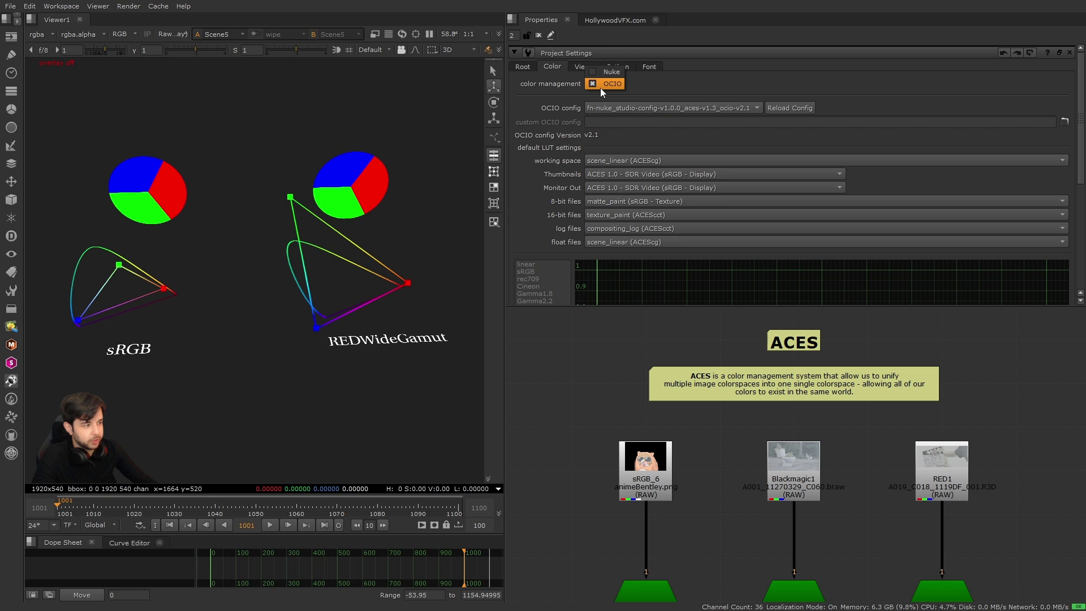
pyautogui.click(601, 85)
# Keep the ACES config fn-nuke_studio-config-v1.0.0_aces-v1.3_ocio-v2.1 as the OCIO config and close the Project Settings.
pyautogui.click(630, 107)
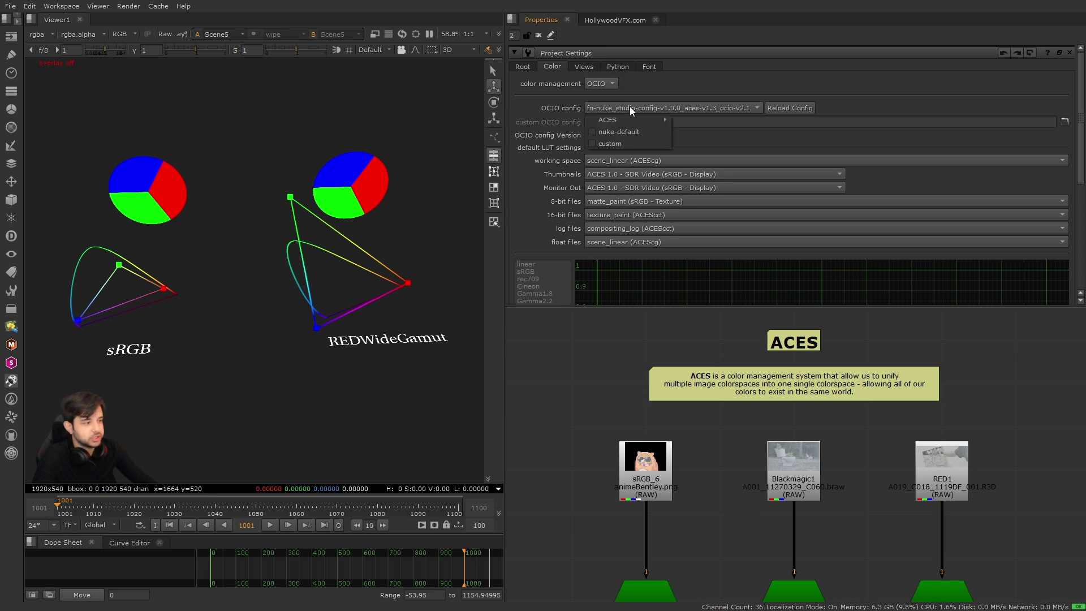
pyautogui.moveTo(631, 120)
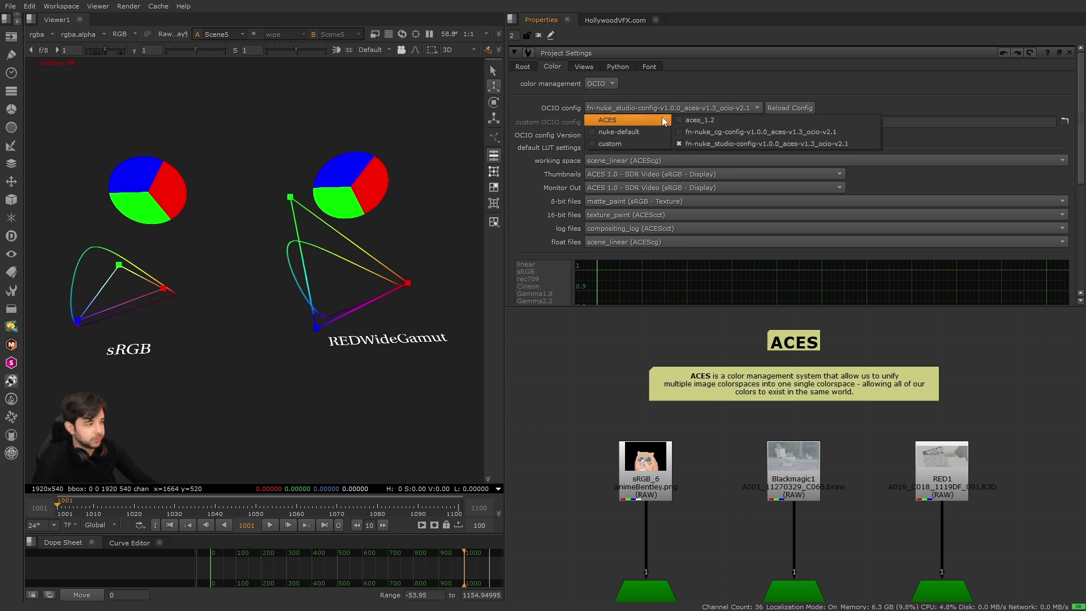
pyautogui.click(705, 147)
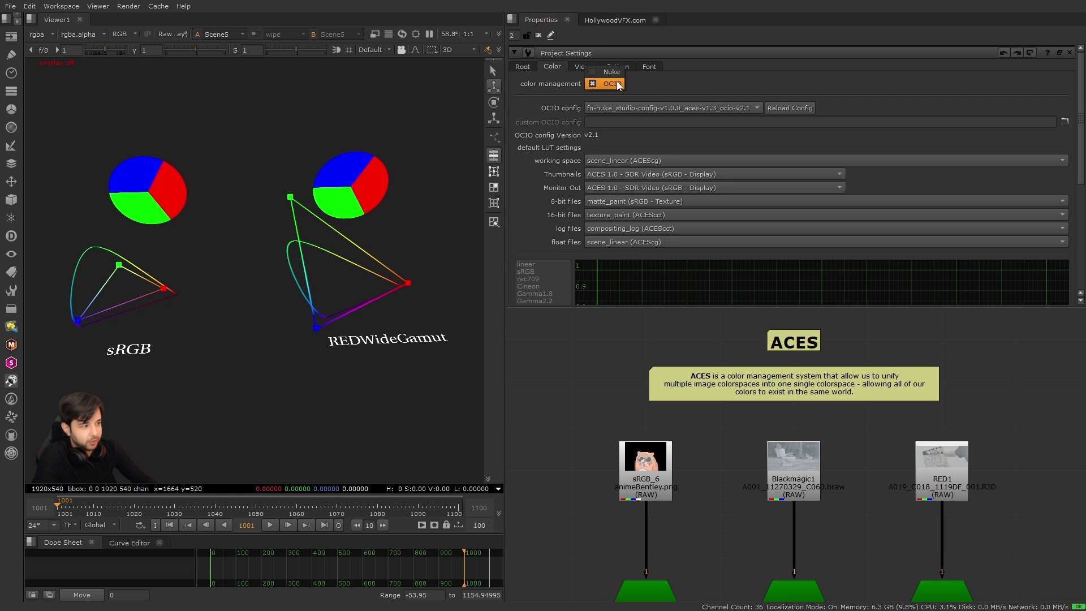
pyautogui.click(659, 107)
pyautogui.click(686, 80)
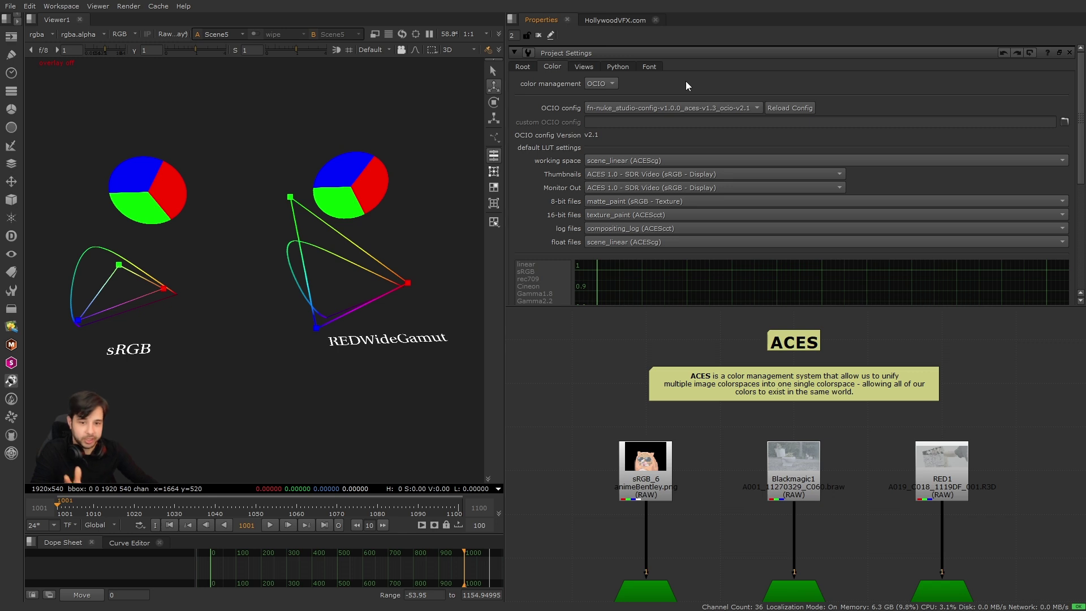
pyautogui.click(523, 67)
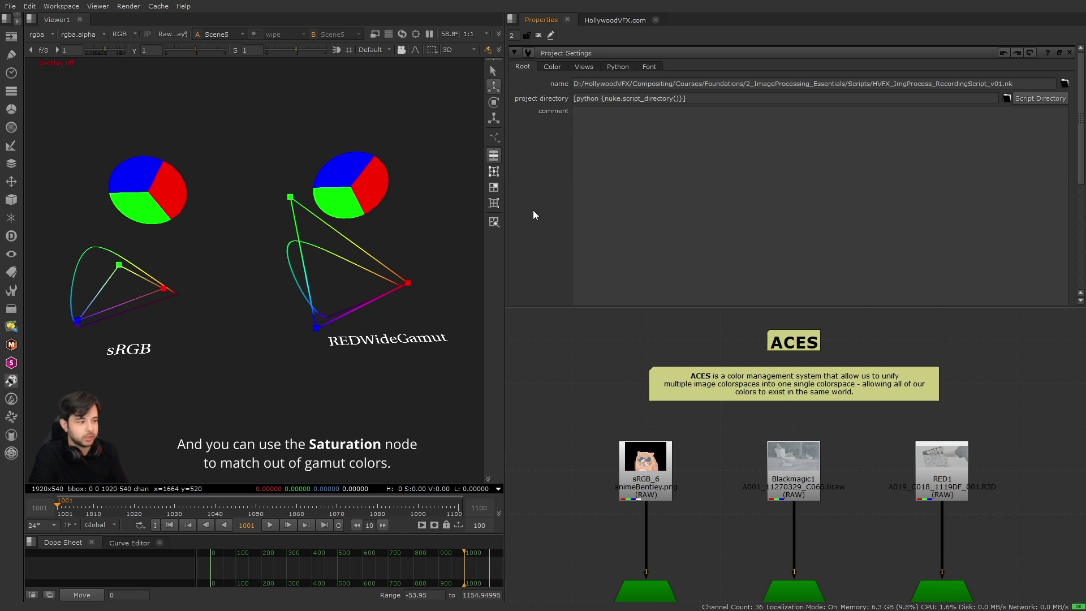
pyautogui.hotkey('ctrl', 'shift', 'a')
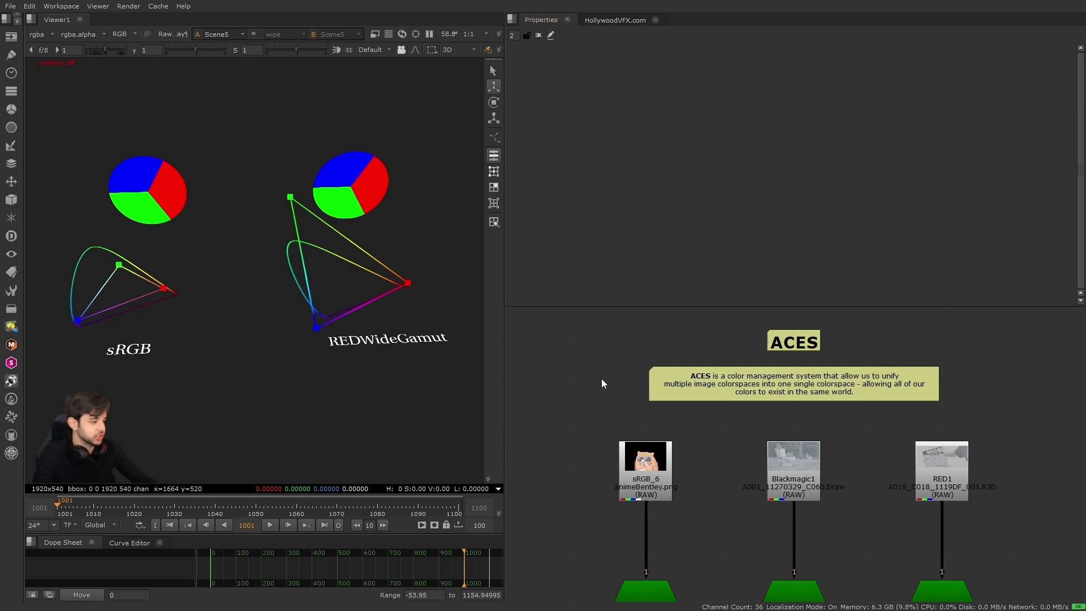
# Display Scene7 in the viewer with the sRGB, BMDFilm WideGamut and REDWideGamutRGB plots framed side by side.
pyautogui.scroll(-2, 602, 380)
pyautogui.keyDown('alt'); pyautogui.moveTo(644, 419); pyautogui.dragTo(671, 374); pyautogui.keyUp('alt')
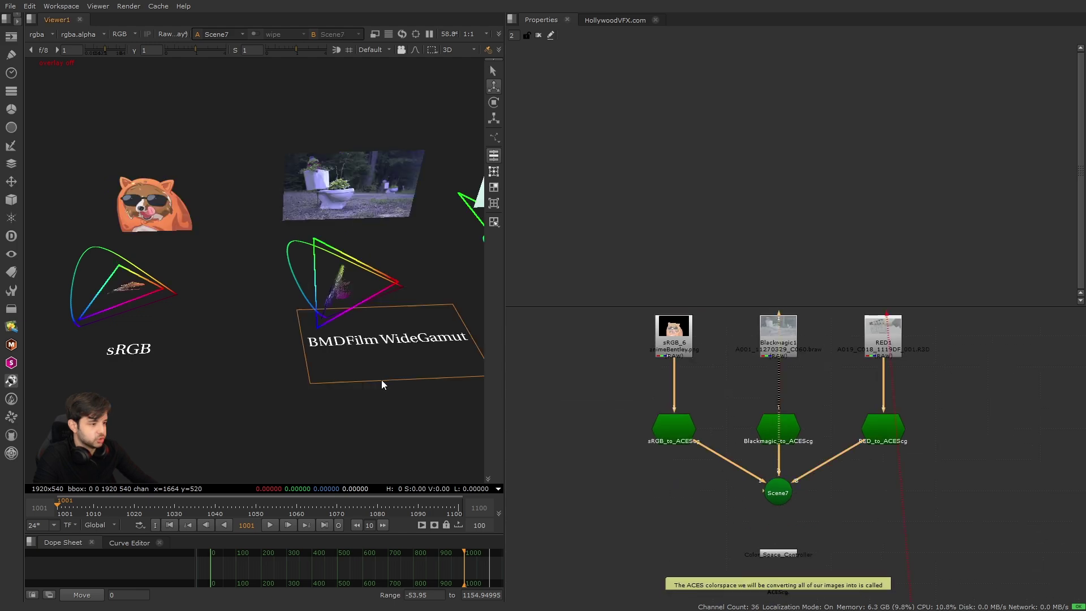
pyautogui.keyDown('alt'); pyautogui.scroll(-2, 377, 400); pyautogui.keyUp('alt')
pyautogui.keyDown('alt'); pyautogui.moveTo(358, 388); pyautogui.dragTo(303, 386); pyautogui.keyUp('alt')
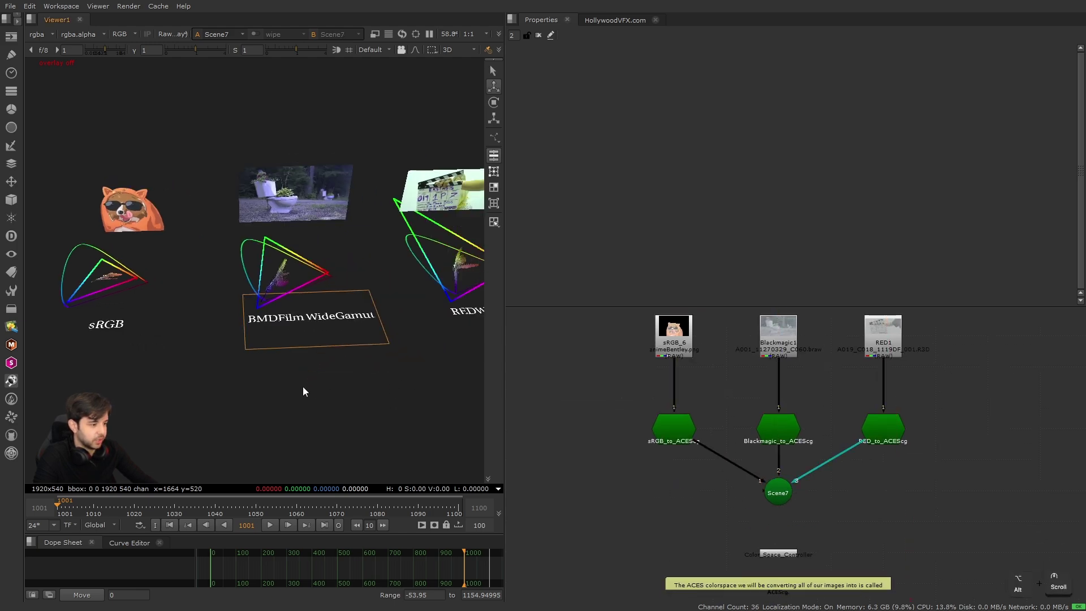
pyautogui.keyDown('alt'); pyautogui.moveTo(303, 386); pyautogui.dragTo(362, 386, button='right'); pyautogui.keyUp('alt')
pyautogui.keyDown('alt'); pyautogui.moveTo(362, 385); pyautogui.dragTo(311, 394); pyautogui.keyUp('alt')
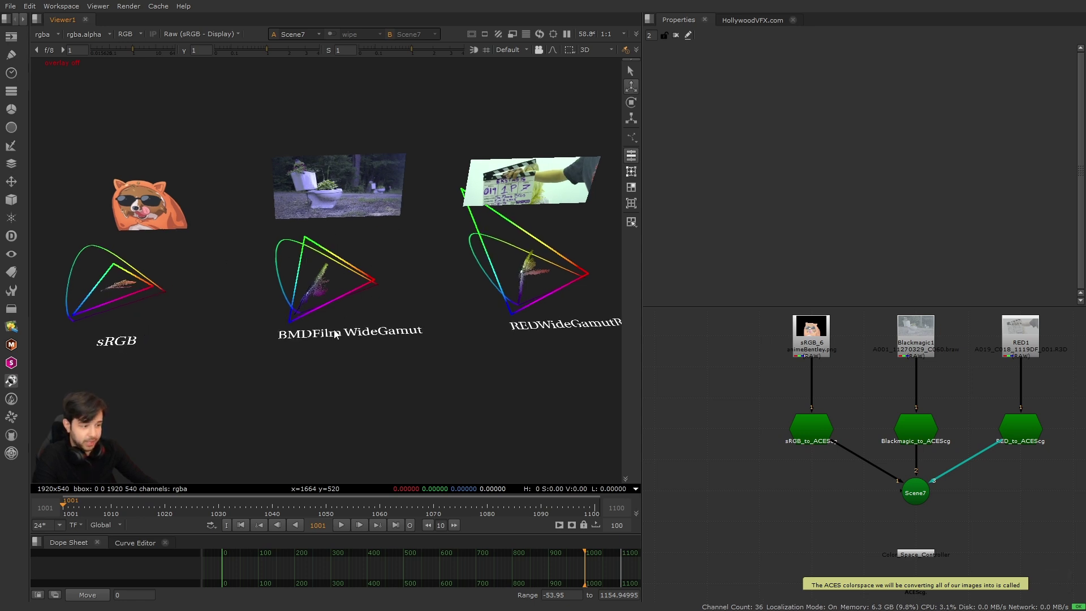
# Compare each of the three source images in Scene7 with its color distribution inside its own gamut plot.
pyautogui.keyDown('alt'); pyautogui.moveTo(338, 353); pyautogui.dragTo(334, 367); pyautogui.keyUp('alt')
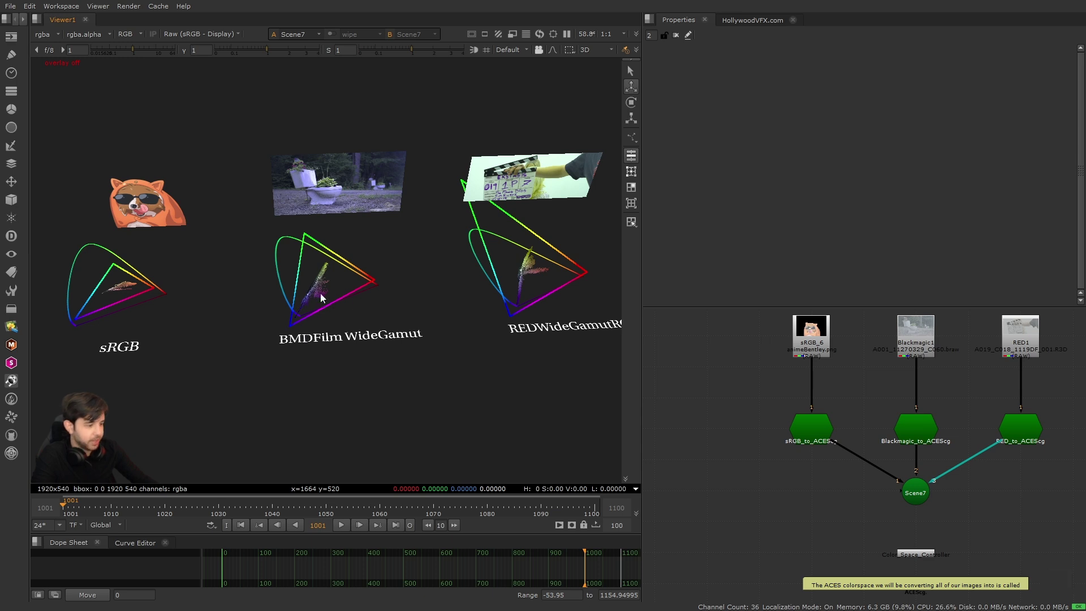
pyautogui.keyDown('alt'); pyautogui.moveTo(558, 337); pyautogui.dragTo(478, 350); pyautogui.keyUp('alt')
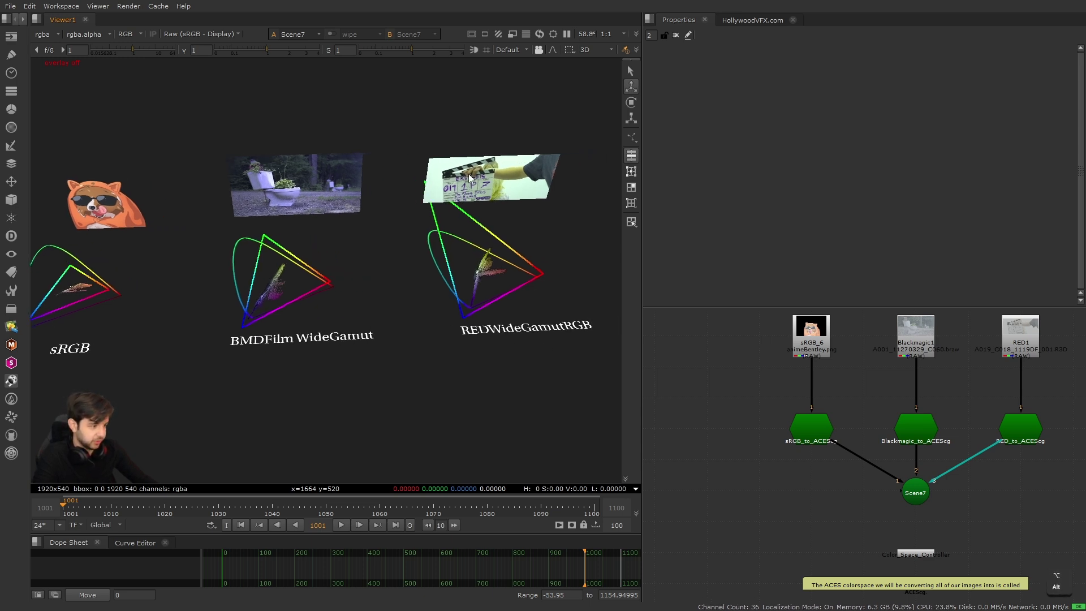
pyautogui.keyDown('alt'); pyautogui.moveTo(466, 170); pyautogui.dragTo(427, 189); pyautogui.keyUp('alt')
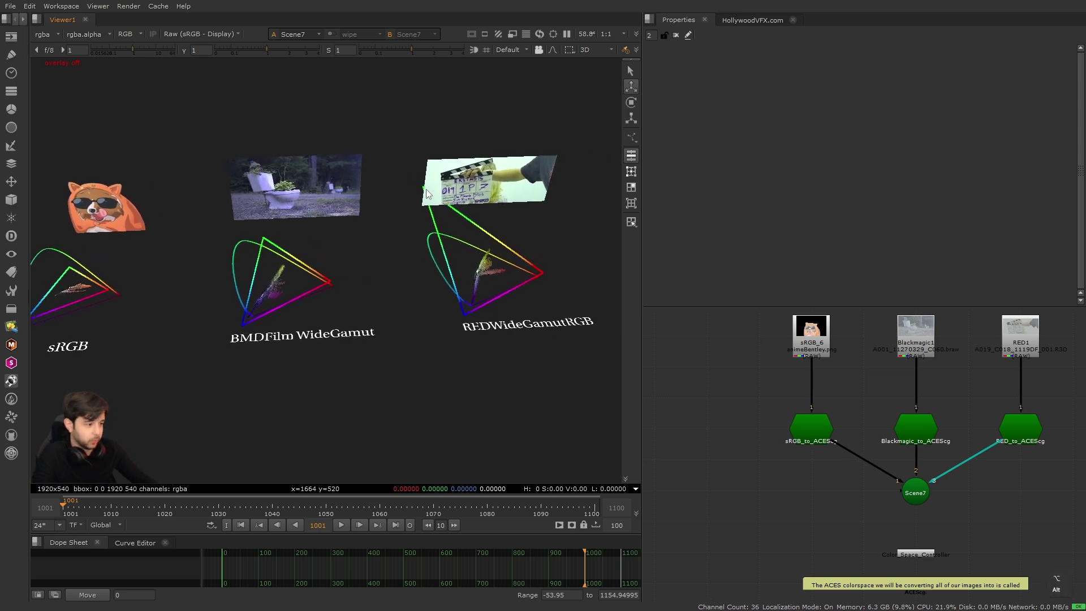
pyautogui.keyDown('alt'); pyautogui.moveTo(403, 332); pyautogui.dragTo(405, 343); pyautogui.keyUp('alt')
pyautogui.keyDown('alt'); pyautogui.moveTo(172, 290); pyautogui.dragTo(220, 290); pyautogui.keyUp('alt')
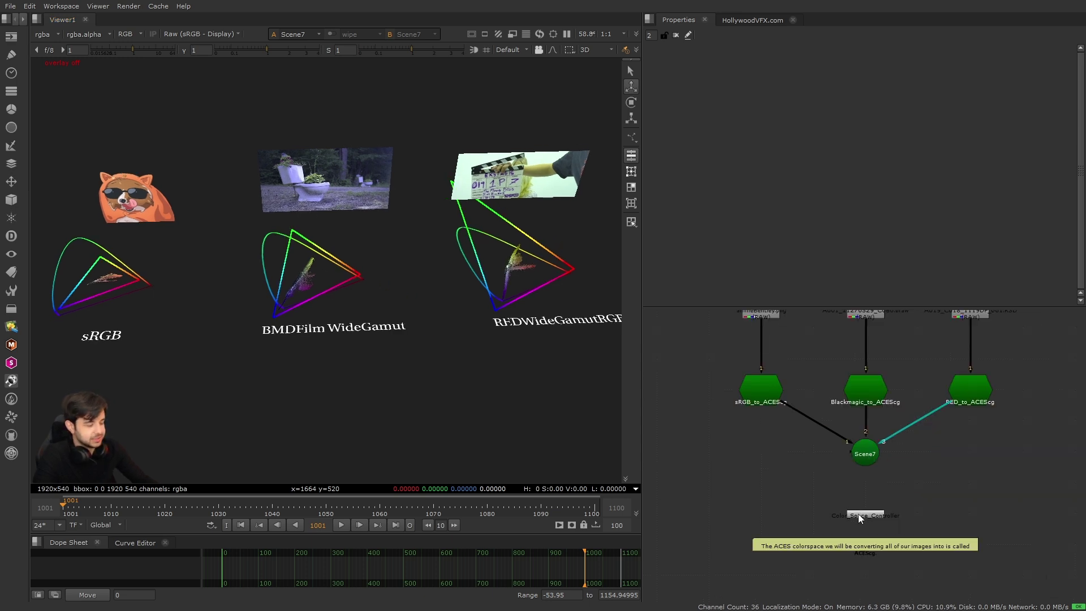
# Open the Color_Space_Controller properties and set the ACEScg Slider to 1 to convert all three images.
pyautogui.keyDown('alt'); pyautogui.moveTo(819, 506); pyautogui.dragTo(836, 513); pyautogui.keyUp('alt')
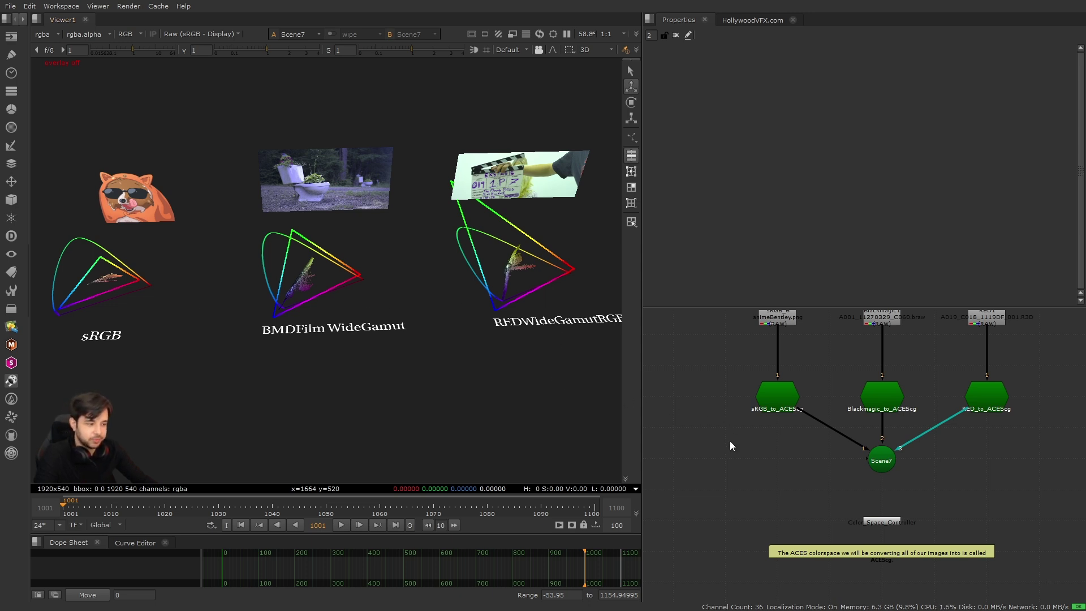
pyautogui.keyDown('alt'); pyautogui.scroll(3, 861, 546); pyautogui.keyUp('alt')
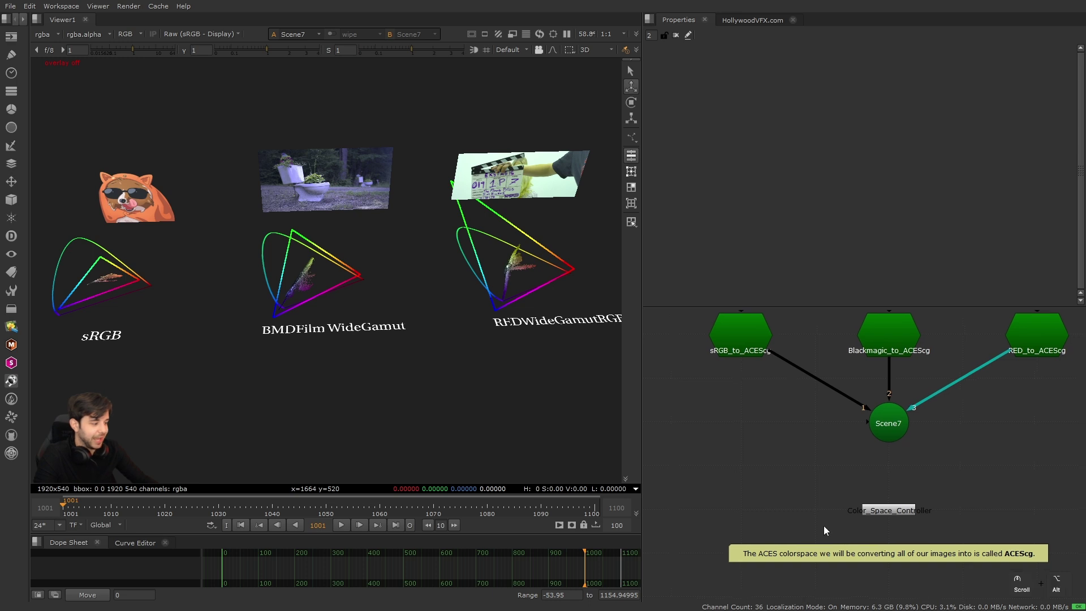
pyautogui.doubleClick(871, 508)
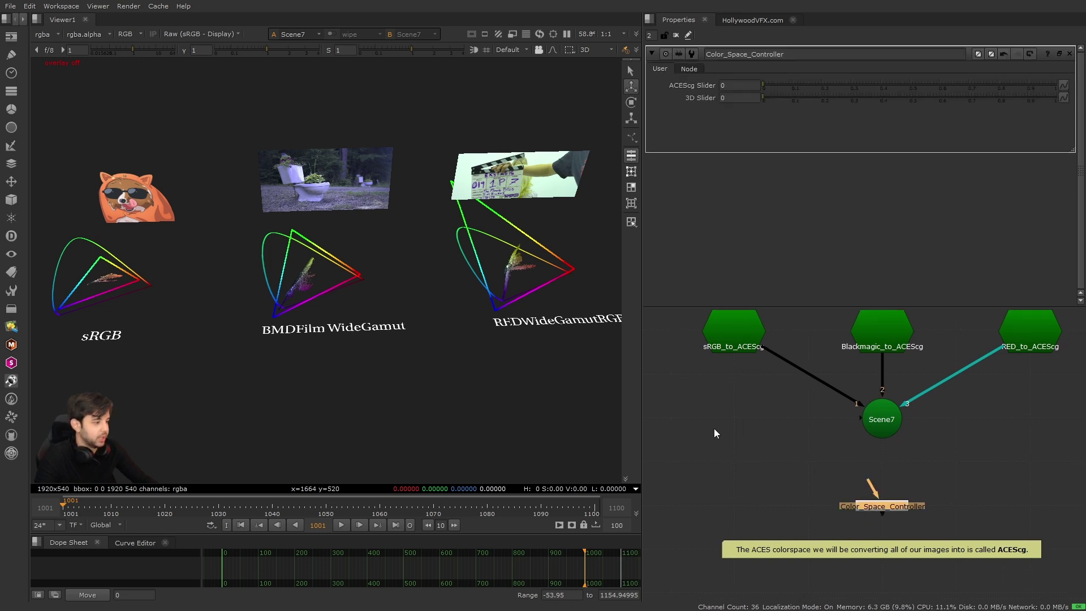
pyautogui.click(520, 412)
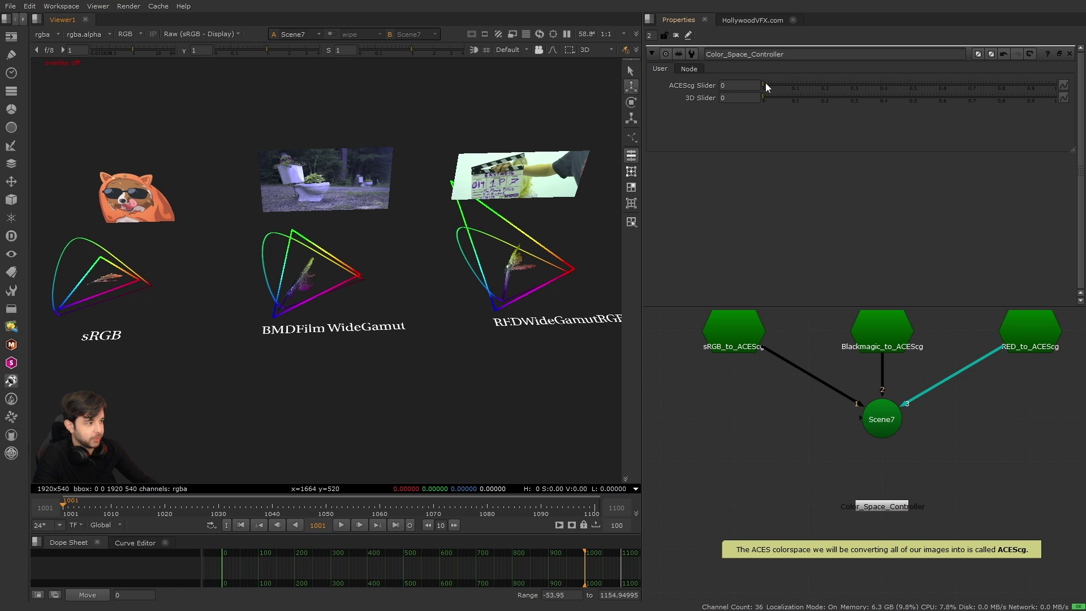
pyautogui.moveTo(766, 82); pyautogui.dragTo(1082, 107)
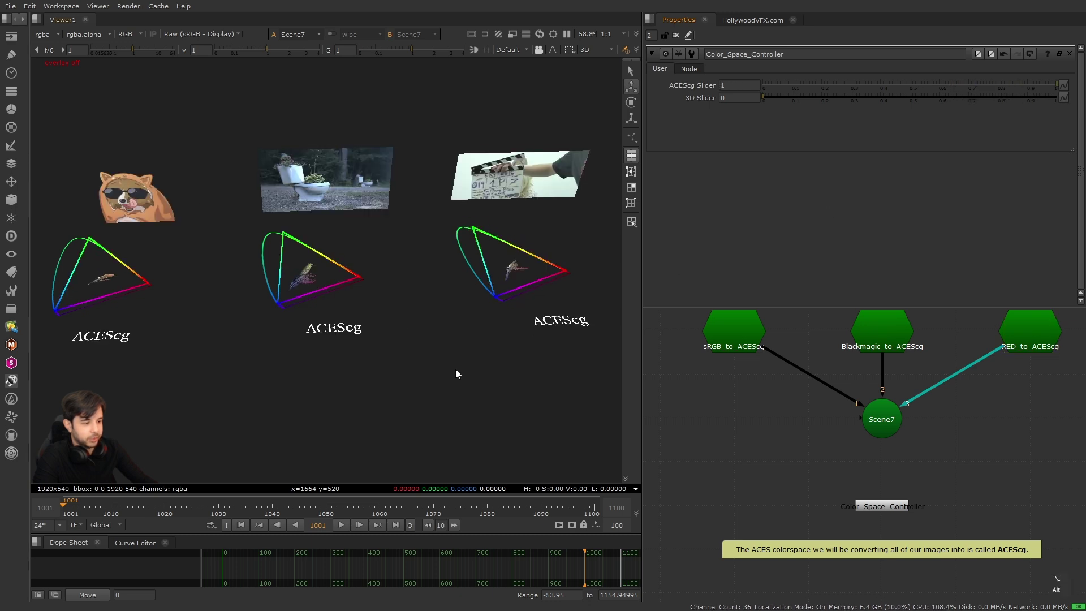
# Undo and redo the ACEScg conversion to compare the images' native gamuts with the shared ACEScg gamut.
pyautogui.keyDown('alt'); pyautogui.moveTo(456, 370); pyautogui.dragTo(419, 348); pyautogui.keyUp('alt')
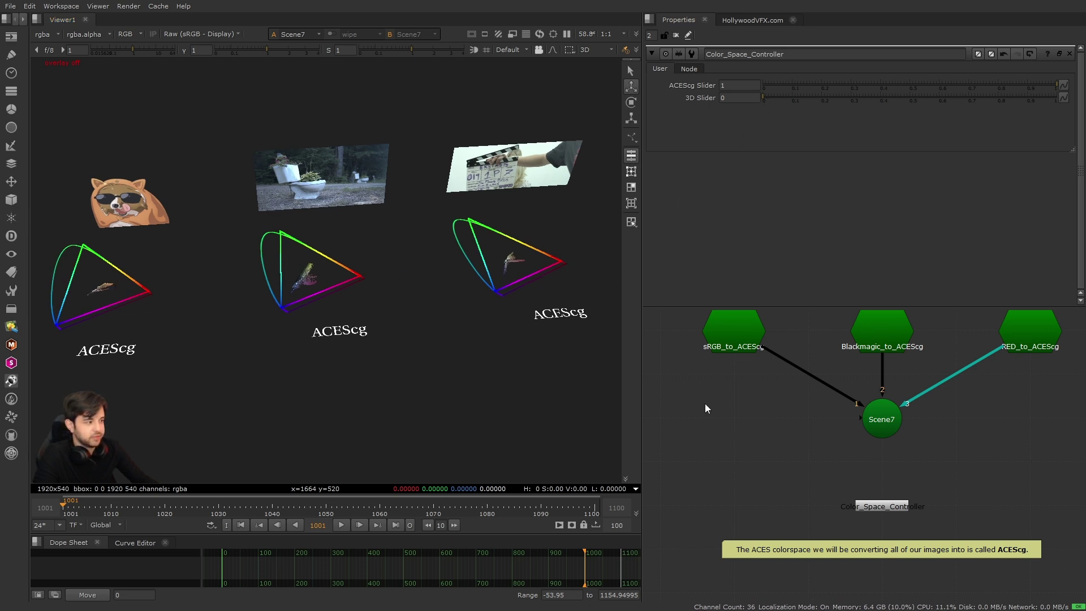
pyautogui.hotkey('ctrl', 'z')
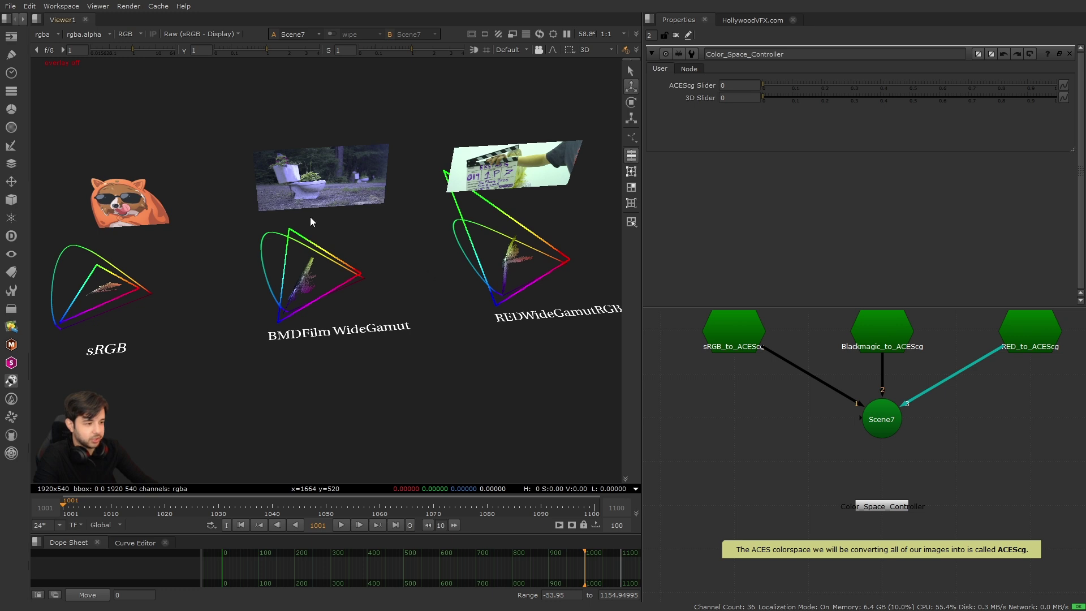
pyautogui.hotkey('ctrl', 'shift', 'z')
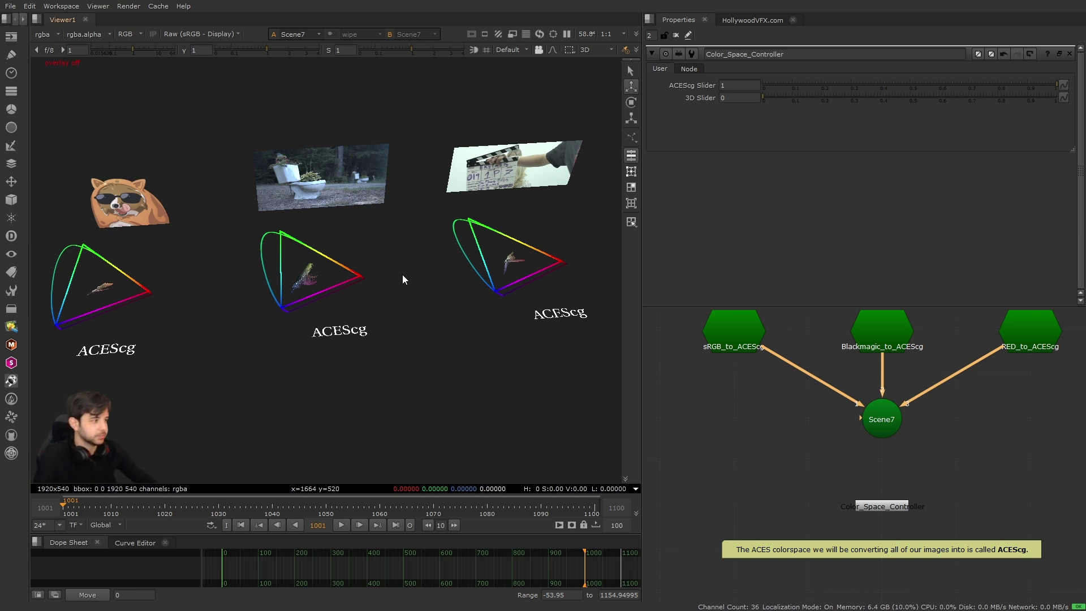
# Raise the 3D Slider to 1 to inspect the three ACEScg plots in 3D, and return it to 0.
pyautogui.moveTo(768, 99); pyautogui.dragTo(1044, 129)
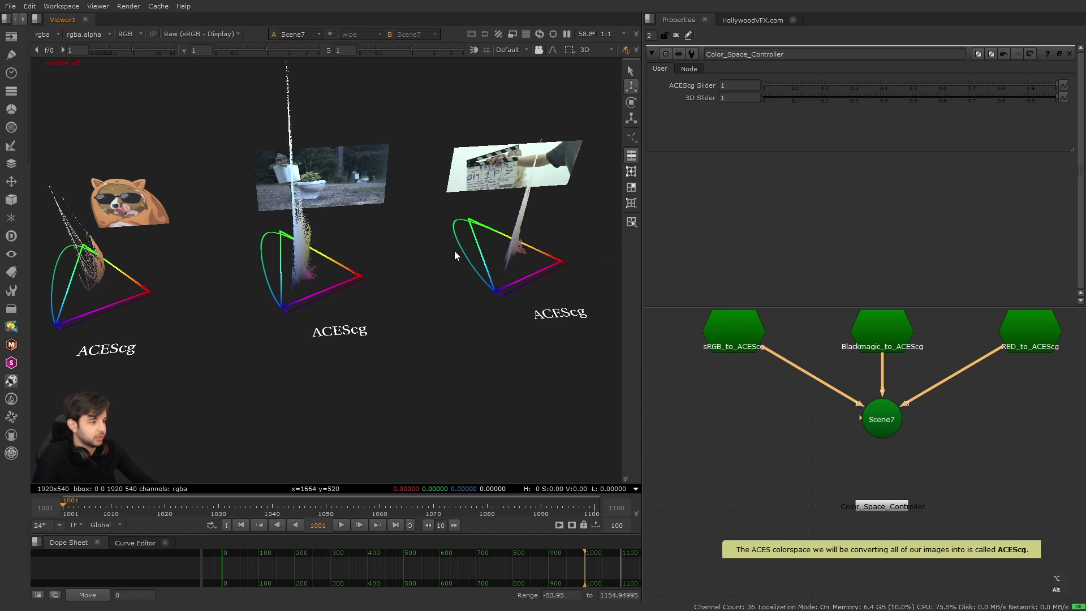
pyautogui.keyDown('alt'); pyautogui.moveTo(454, 244); pyautogui.dragTo(467, 219); pyautogui.keyUp('alt')
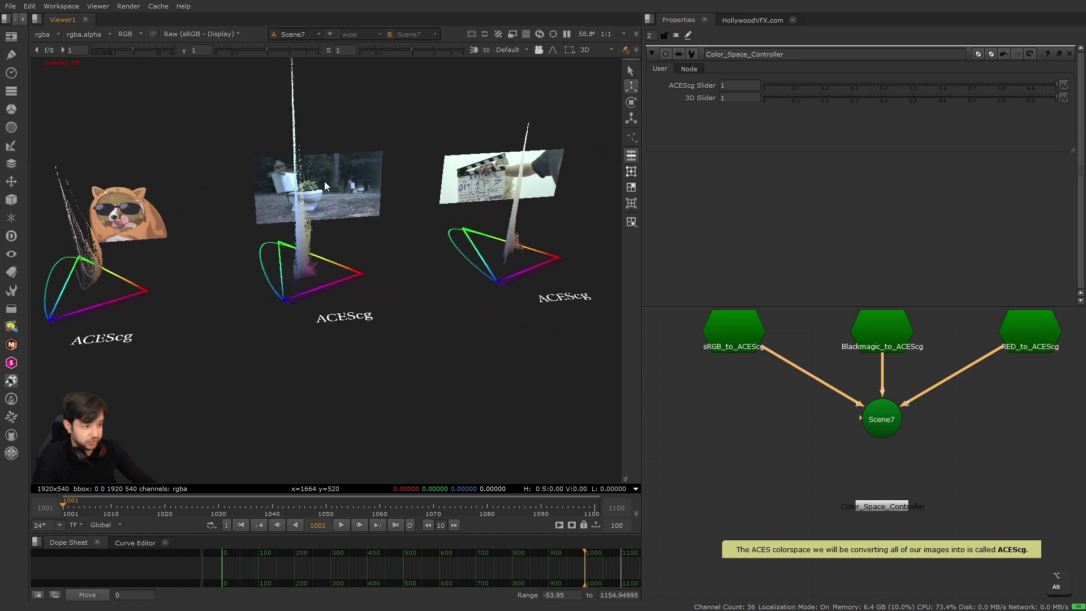
pyautogui.keyDown('alt'); pyautogui.scroll(-1, 324, 181); pyautogui.keyUp('alt')
pyautogui.moveTo(325, 181)
pyautogui.keyDown('alt'); pyautogui.mouseDown()
pyautogui.moveTo(355, 190)
pyautogui.moveTo(339, 186)
pyautogui.moveTo(348, 212)
pyautogui.moveTo(432, 257)
pyautogui.moveTo(321, 168)
pyautogui.moveTo(339, 181)
pyautogui.mouseUp(); pyautogui.keyUp('alt')
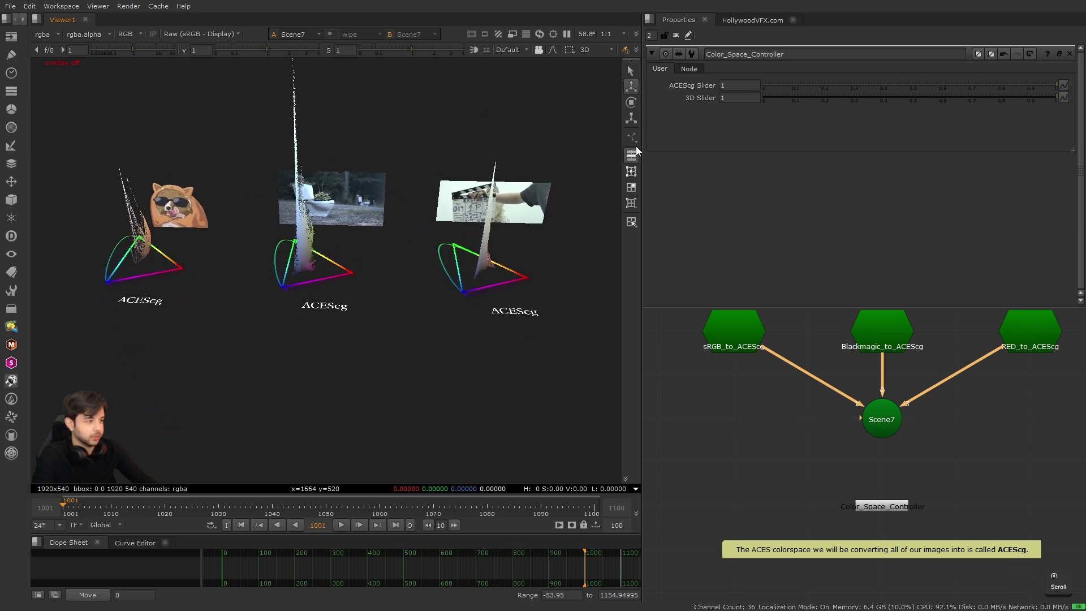
pyautogui.moveTo(779, 100); pyautogui.dragTo(763, 99)
pyautogui.moveTo(317, 277)
pyautogui.keyDown('alt'); pyautogui.mouseDown()
pyautogui.moveTo(308, 291)
pyautogui.moveTo(327, 283)
pyautogui.mouseUp(); pyautogui.keyUp('alt')
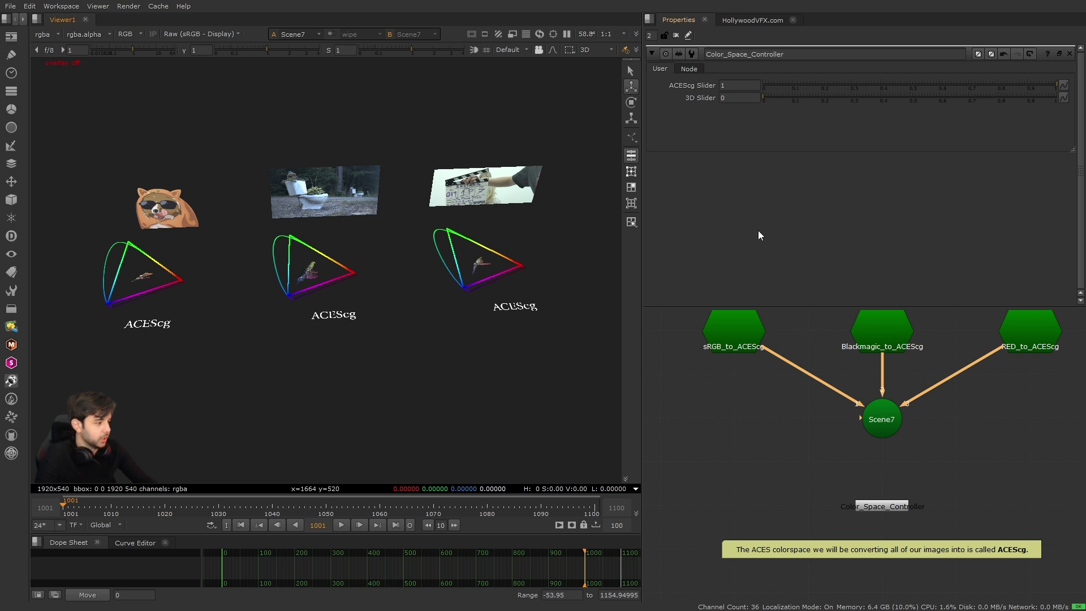
# Display Scene3 in the viewer and compare the two sample images in their sRGB and REDWideGamut plots.
pyautogui.keyDown('alt'); pyautogui.moveTo(793, 415); pyautogui.dragTo(778, 351); pyautogui.keyUp('alt')
pyautogui.keyDown('alt'); pyautogui.scroll(-3, 774, 359); pyautogui.keyUp('alt')
pyautogui.keyDown('alt'); pyautogui.moveTo(768, 451); pyautogui.dragTo(789, 343); pyautogui.keyUp('alt')
pyautogui.keyDown('alt'); pyautogui.moveTo(722, 424); pyautogui.dragTo(782, 354); pyautogui.keyUp('alt')
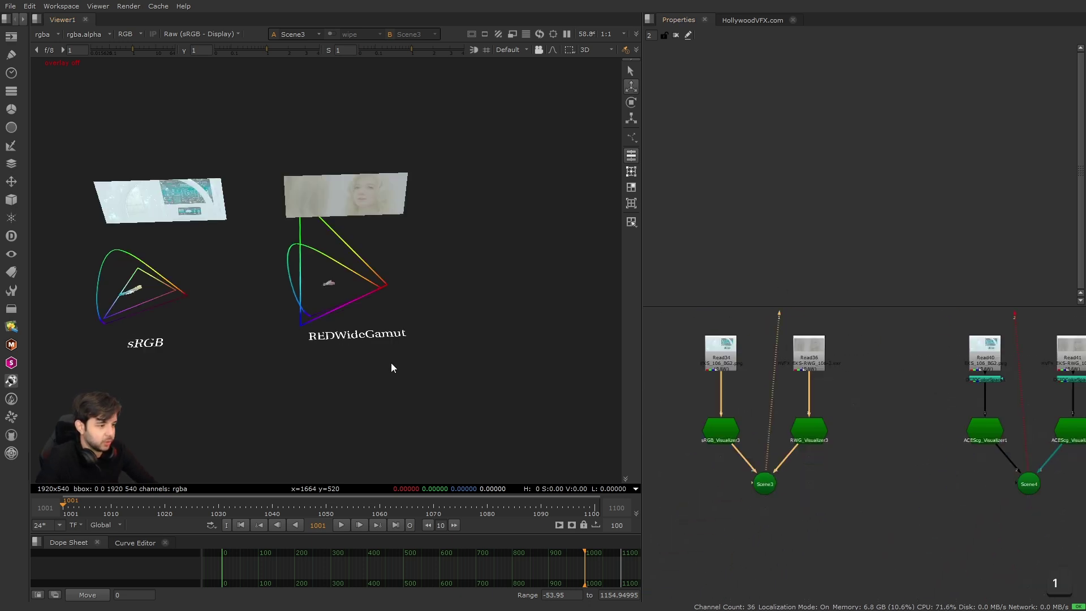
pyautogui.keyDown('alt'); pyautogui.moveTo(391, 362); pyautogui.dragTo(382, 349); pyautogui.keyUp('alt')
pyautogui.keyDown('alt'); pyautogui.moveTo(218, 298); pyautogui.dragTo(207, 193); pyautogui.keyUp('alt')
pyautogui.keyDown('alt'); pyautogui.scroll(1, 308, 297); pyautogui.keyUp('alt')
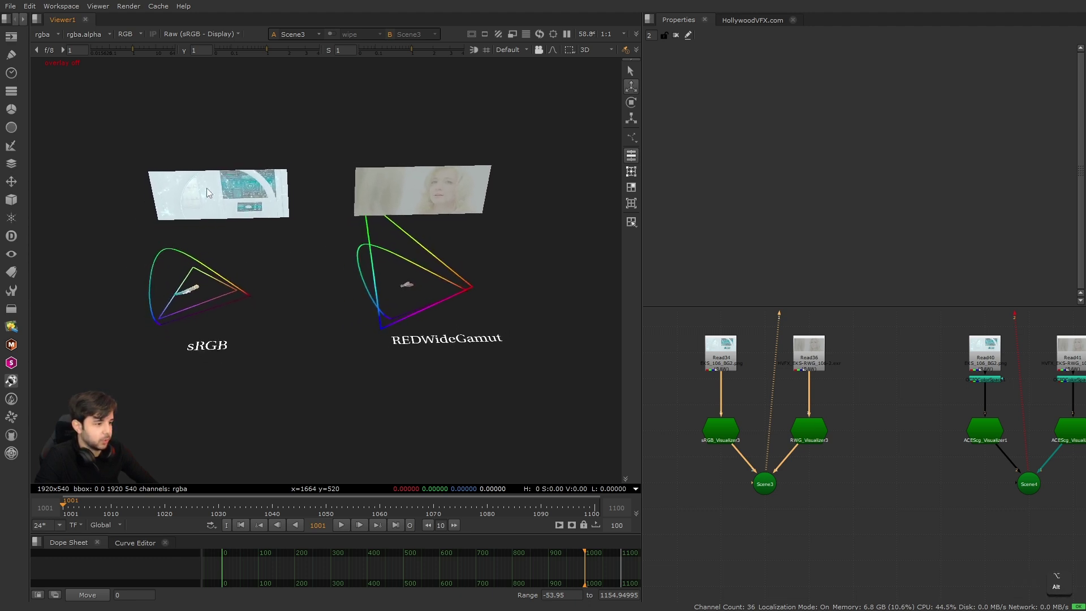
pyautogui.keyDown('alt'); pyautogui.moveTo(335, 255); pyautogui.dragTo(374, 305); pyautogui.keyUp('alt')
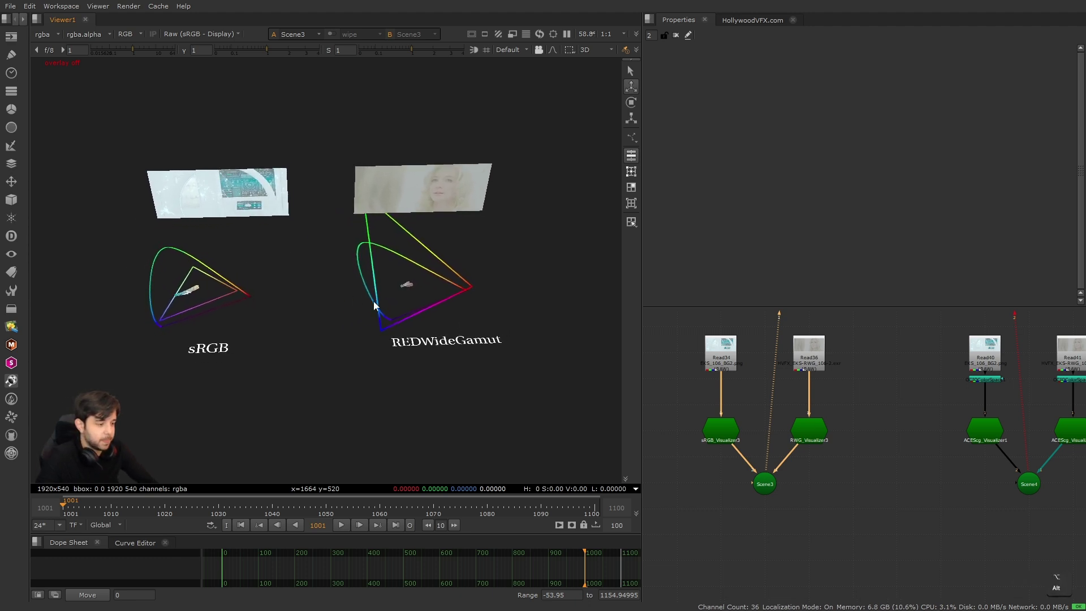
pyautogui.keyDown('alt'); pyautogui.moveTo(278, 322); pyautogui.dragTo(310, 333); pyautogui.keyUp('alt')
# Display Scene4 in the viewer to examine the same two sample images in their ACEScg plots.
pyautogui.keyDown('alt'); pyautogui.moveTo(1029, 479); pyautogui.dragTo(876, 465); pyautogui.keyUp('alt')
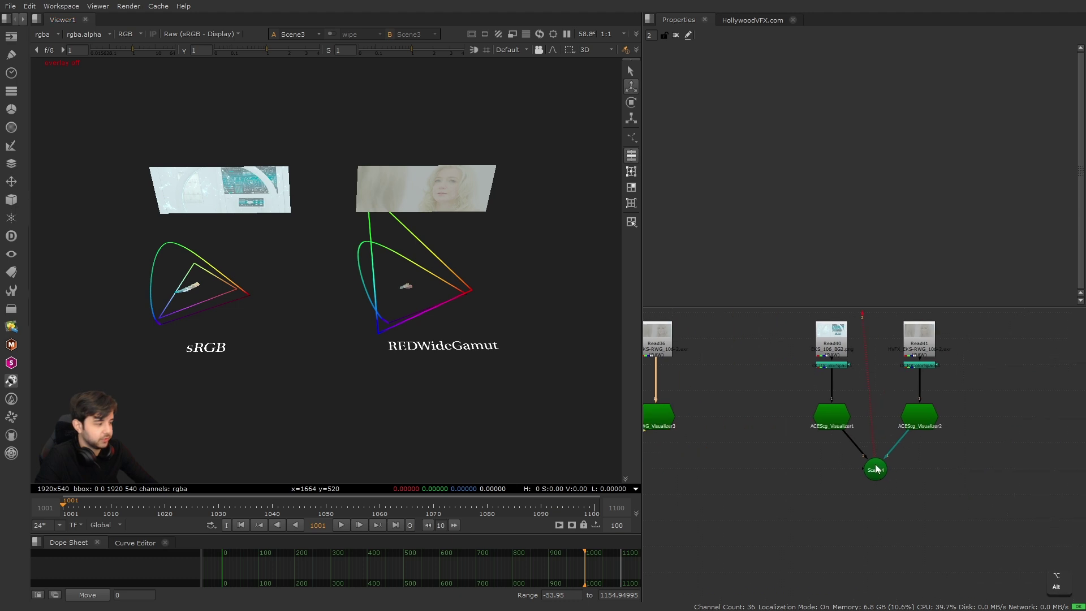
pyautogui.click(875, 470)
pyautogui.press('1')
pyautogui.keyDown('alt'); pyautogui.moveTo(369, 355); pyautogui.dragTo(331, 340); pyautogui.keyUp('alt')
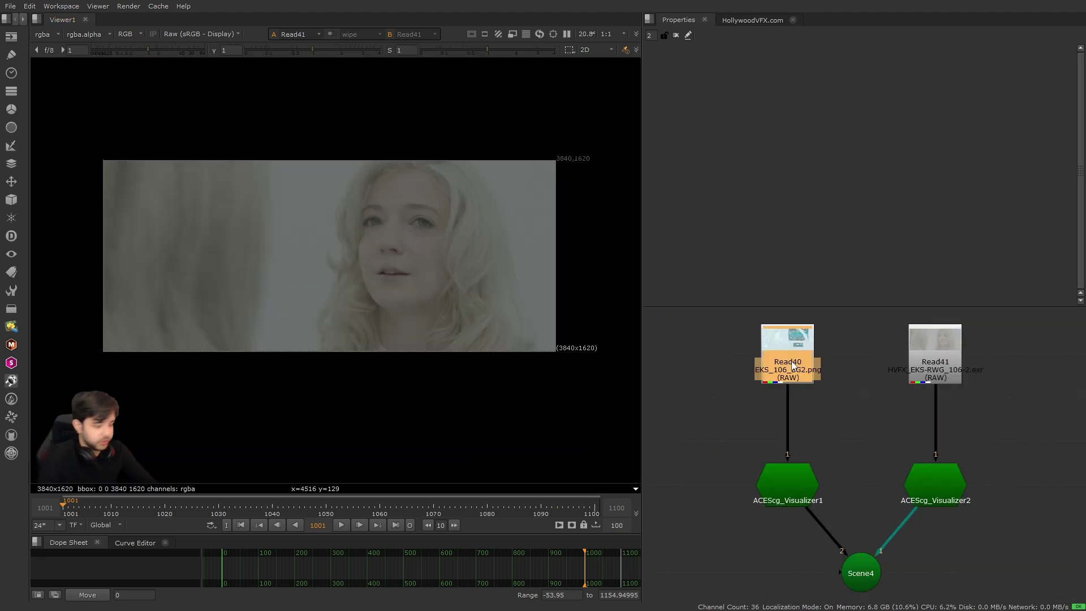
# Insert an OCIOColorSpace node directly beneath the EKS_106_BG2.png Read node and display it in the viewer.
pyautogui.press('Tab')
pyautogui.write('ocio')
pyautogui.press('Return')
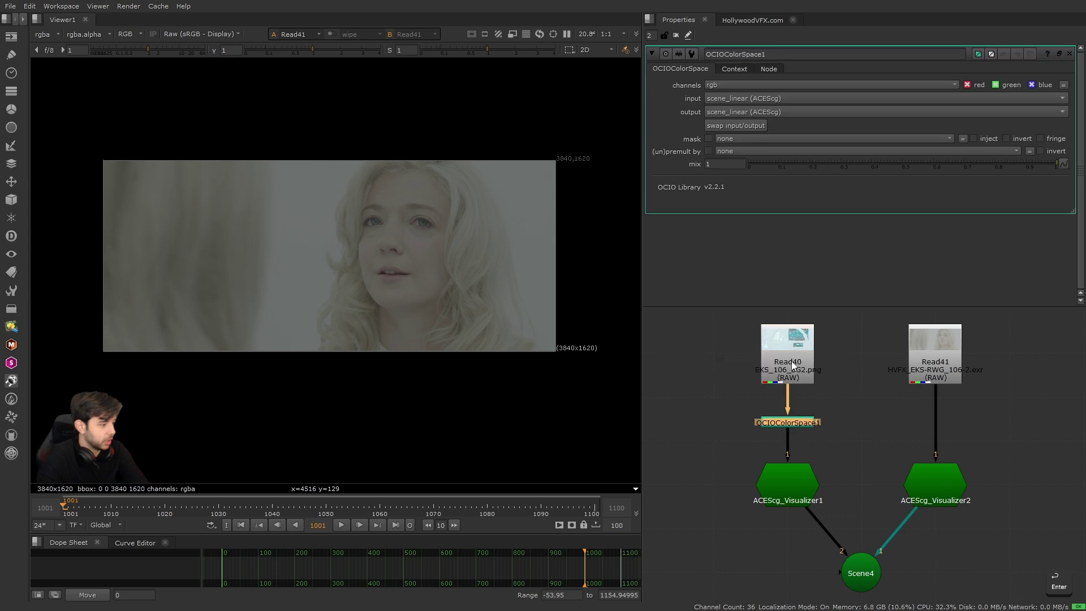
pyautogui.moveTo(789, 423); pyautogui.dragTo(792, 406)
pyautogui.press('1')
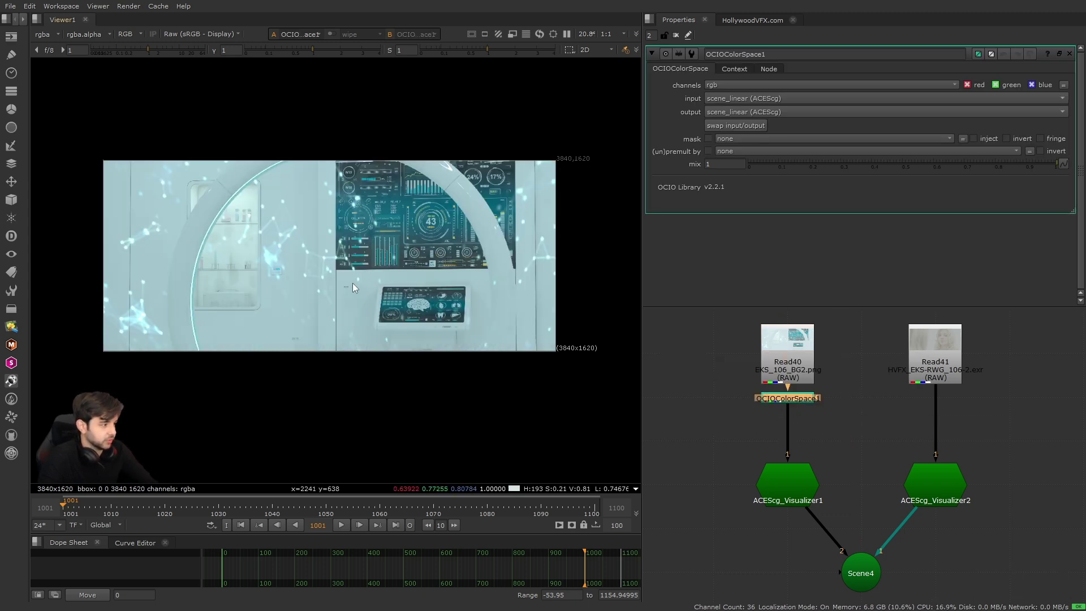
# Set the background's OCIOColorSpace input to matte_paint (sRGB - Texture) and sample the converted image in the viewer.
pyautogui.click(735, 100)
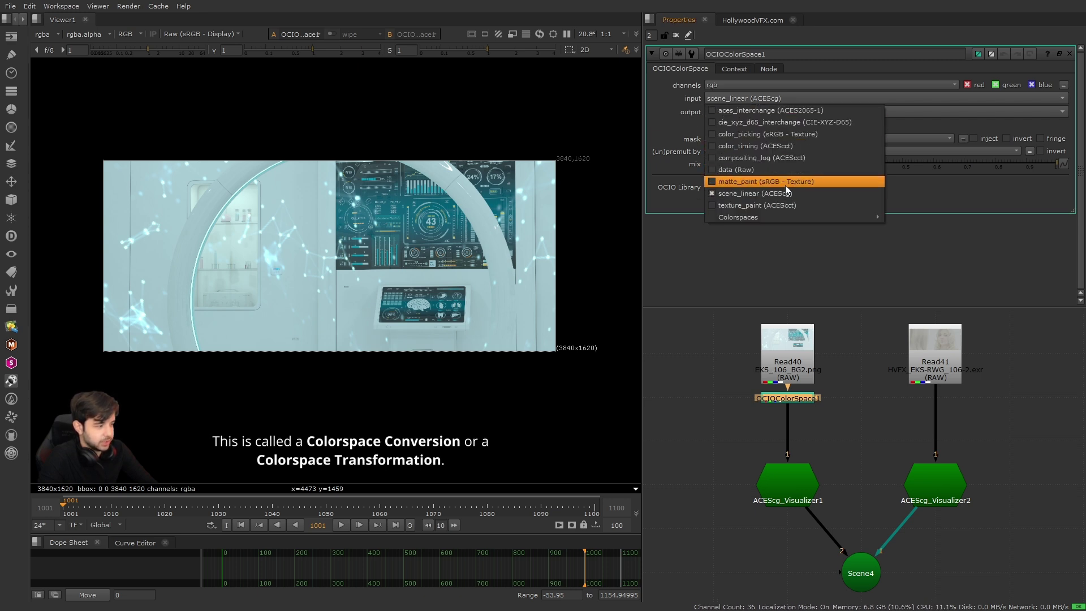
pyautogui.click(741, 181)
pyautogui.keyDown('ctrl'); pyautogui.keyDown('shift'); pyautogui.moveTo(148, 196); pyautogui.dragTo(444, 295); pyautogui.keyUp('shift'); pyautogui.keyUp('ctrl')
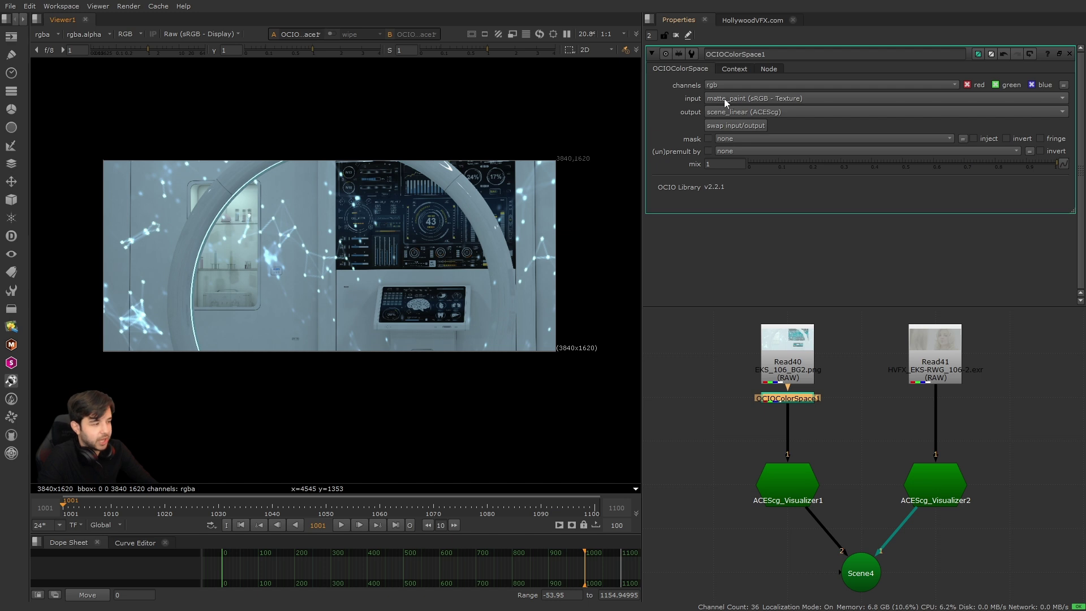
pyautogui.click(736, 422)
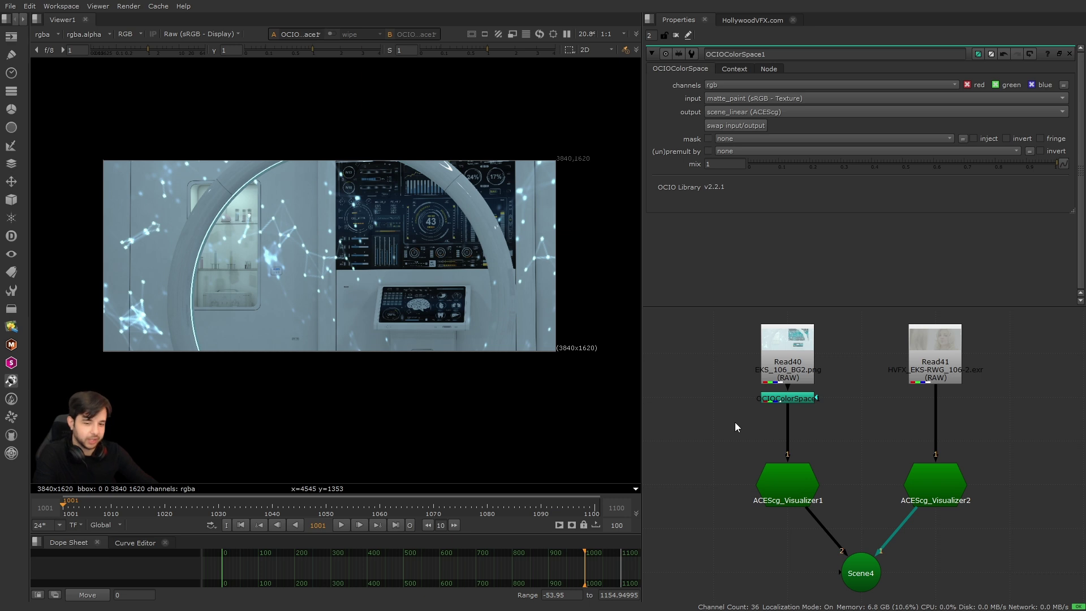
# Insert an OCIOColorSpace node beneath the HVFX_EKS-RWG_106-2.exr Read node, display it, and sample the unconverted plate.
pyautogui.moveTo(771, 435); pyautogui.dragTo(745, 436, button='middle')
pyautogui.click(908, 372)
pyautogui.press('Tab')
pyautogui.write('oci')
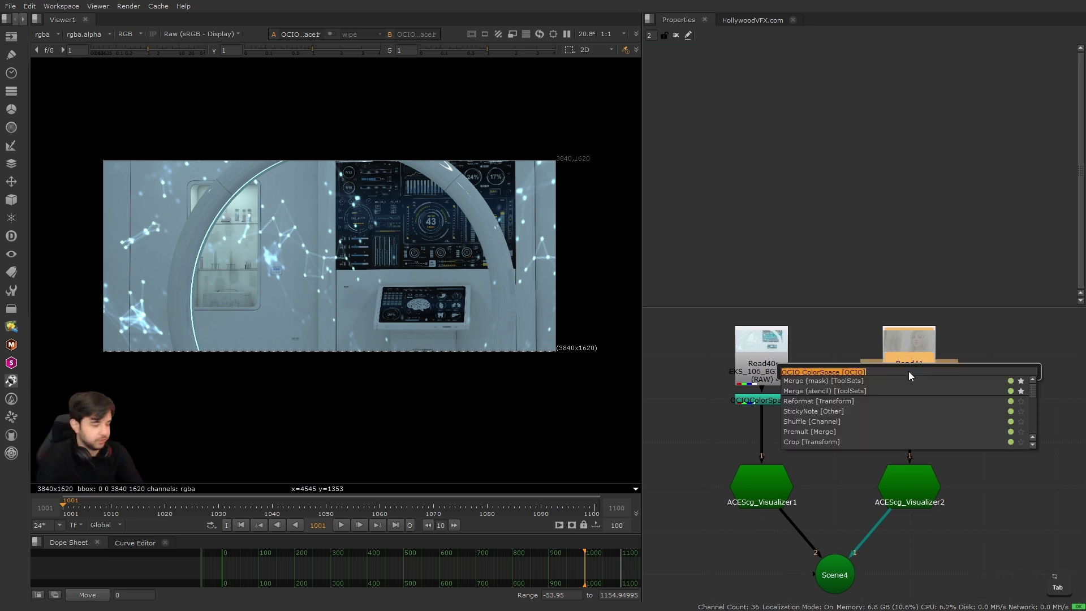
pyautogui.press('Return')
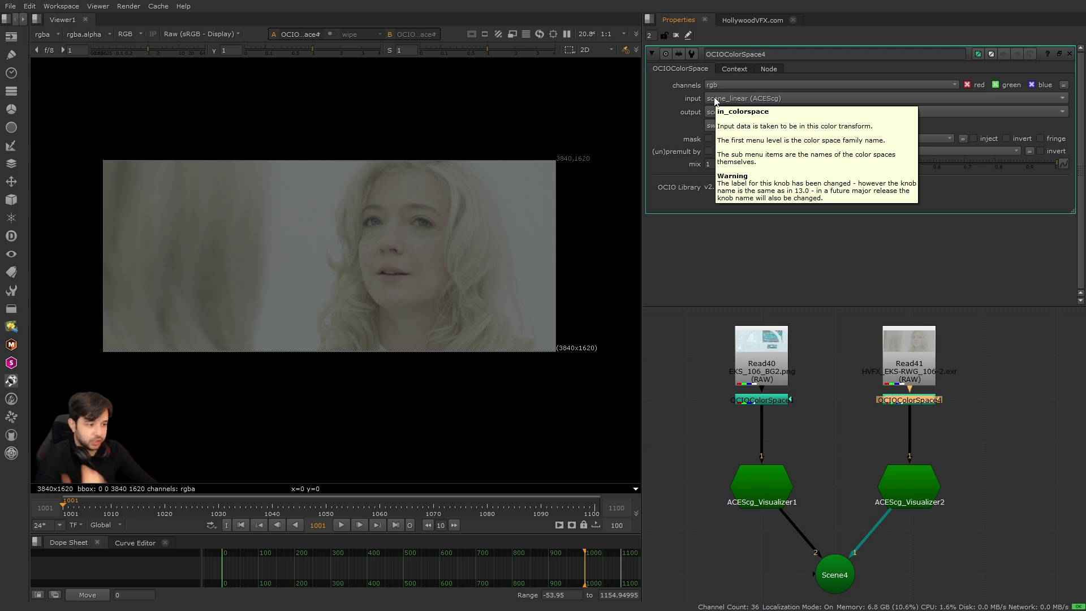
pyautogui.keyDown('ctrl'); pyautogui.keyDown('shift'); pyautogui.moveTo(105, 177); pyautogui.dragTo(523, 323); pyautogui.keyUp('shift'); pyautogui.keyUp('ctrl')
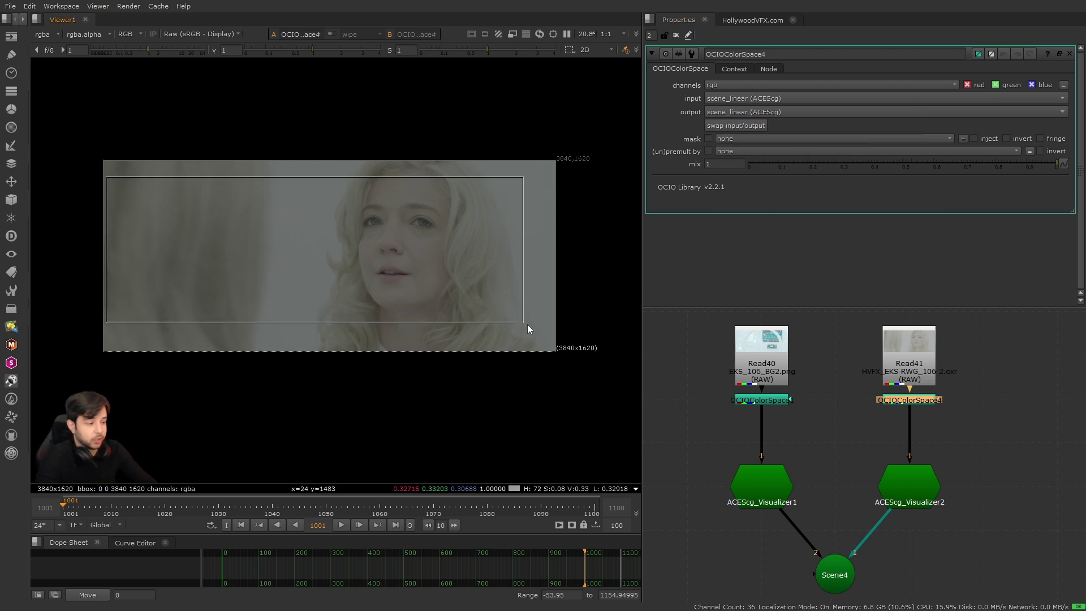
pyautogui.keyDown('ctrl'); pyautogui.keyDown('shift'); pyautogui.moveTo(106, 180); pyautogui.dragTo(545, 304); pyautogui.keyUp('shift'); pyautogui.keyUp('ctrl')
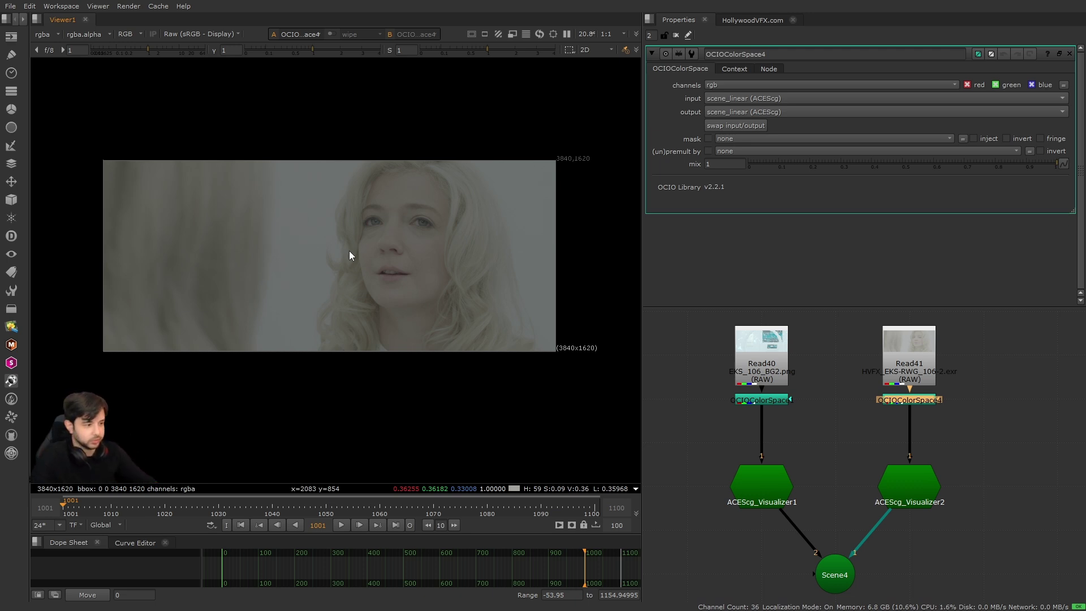
# Set the plate's OCIOColorSpace input to Log3G10 REDWideGamutRGB.
pyautogui.click(731, 98)
pyautogui.click(732, 100)
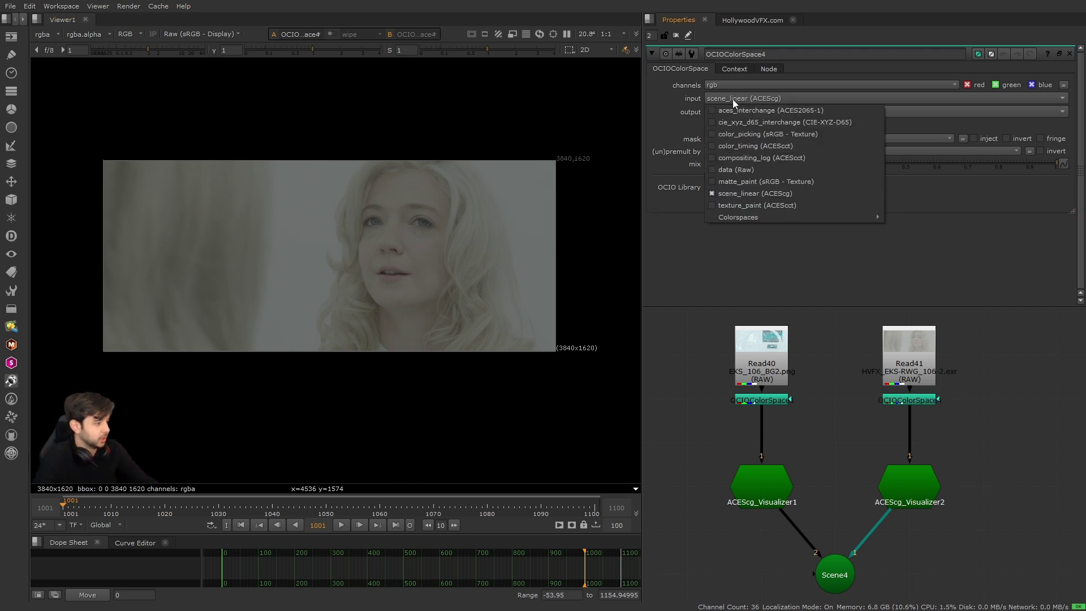
pyautogui.moveTo(815, 210)
pyautogui.moveTo(914, 232)
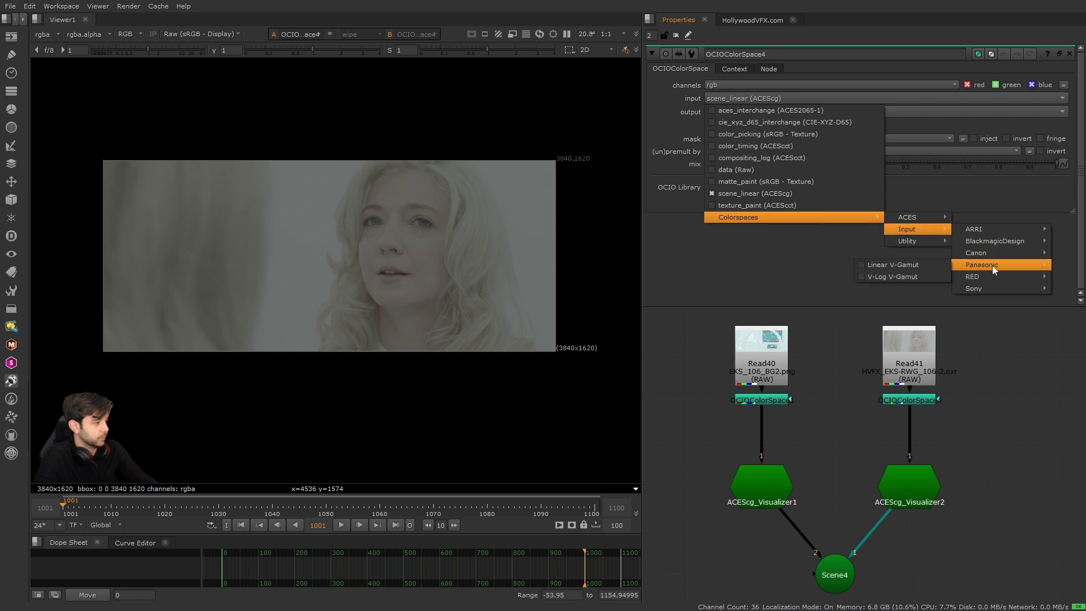
pyautogui.moveTo(990, 276)
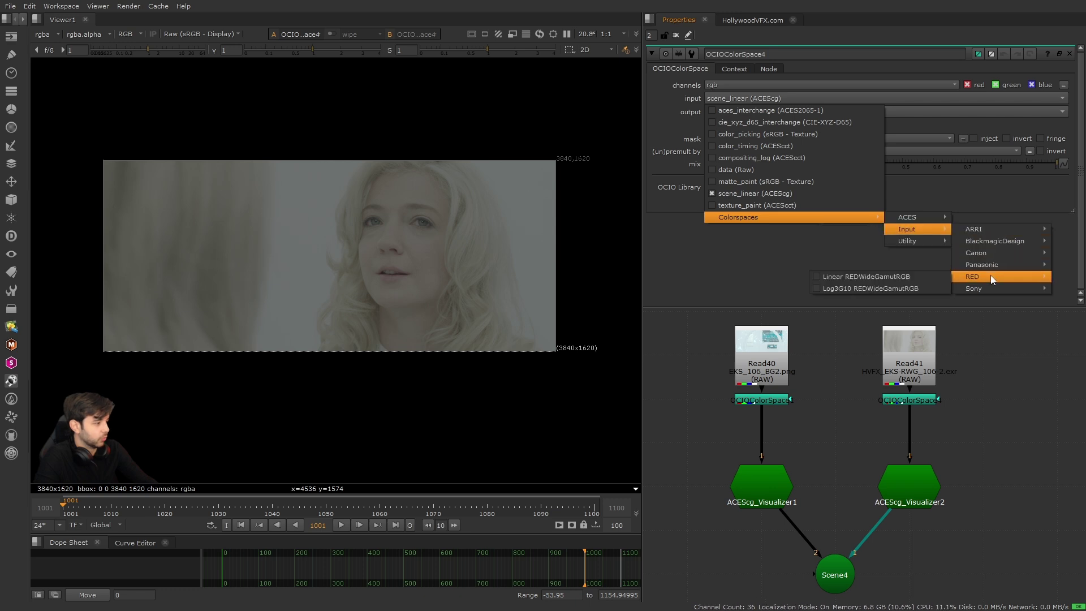
pyautogui.click(865, 288)
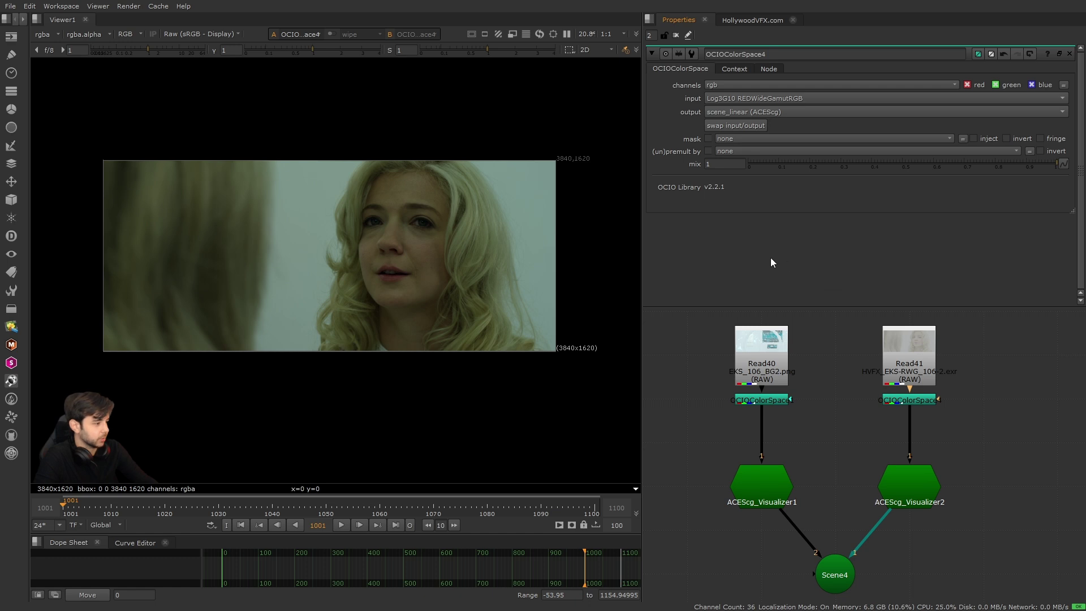
# Display Scene4 and toggle both OCIOColorSpace nodes off and on to compare the ACEScg plots.
pyautogui.click(836, 572)
pyautogui.press('1')
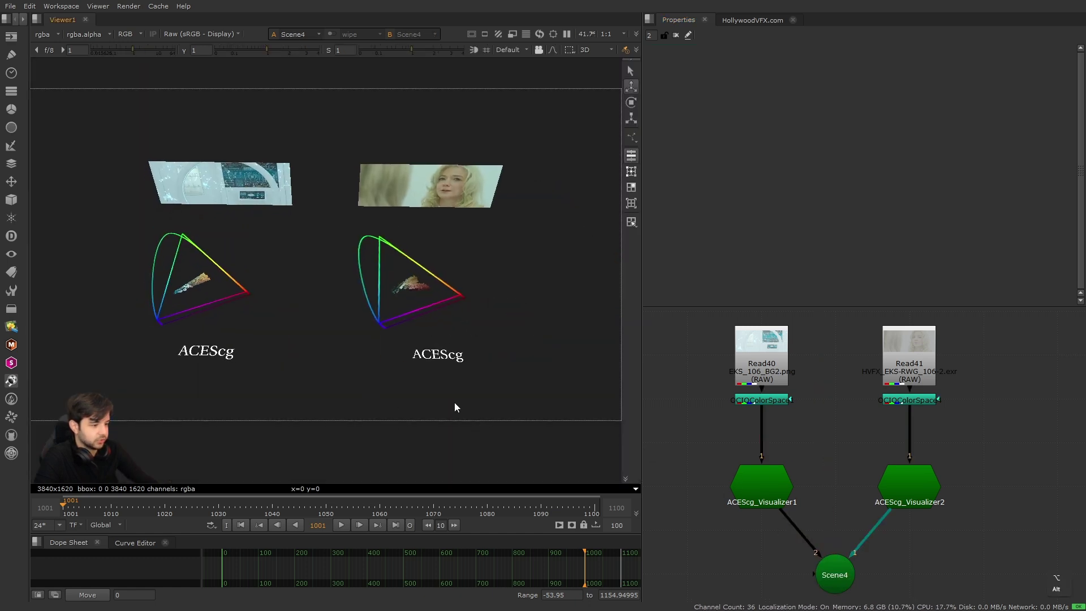
pyautogui.moveTo(701, 380); pyautogui.dragTo(1023, 439)
pyautogui.press('d')
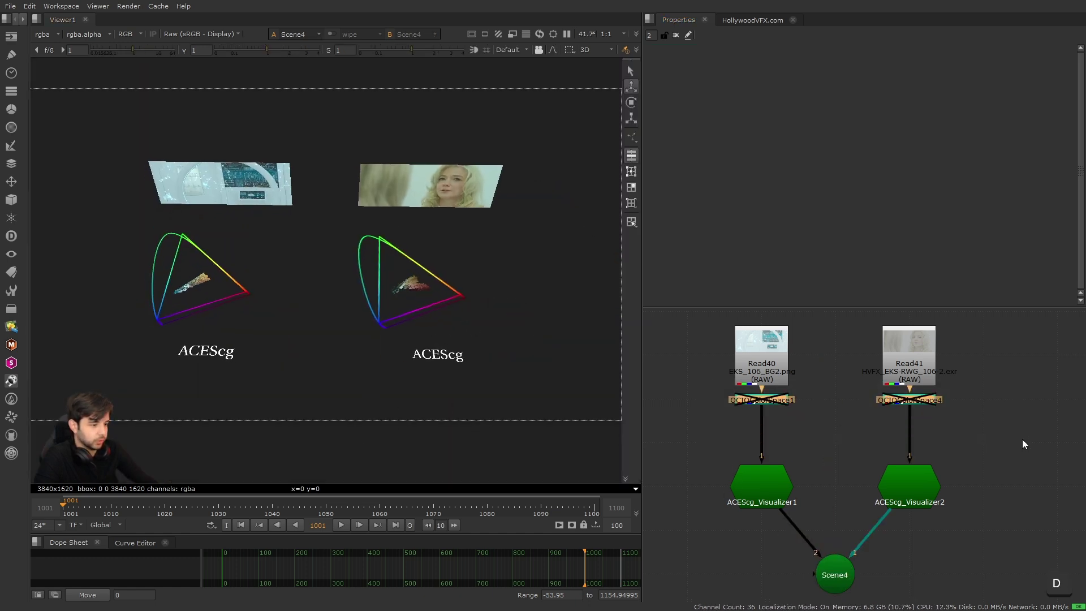
pyautogui.press('d')
pyautogui.press('d')
pyautogui.press('d')
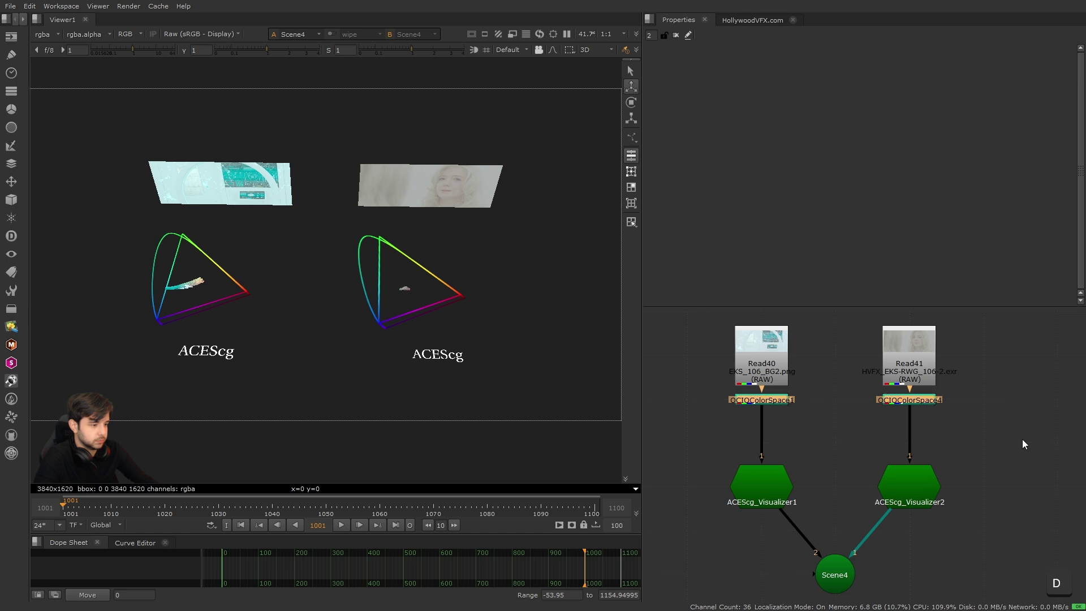
pyautogui.click(833, 422)
# Display the final merge of the sample comp in the viewer.
pyautogui.scroll(-5, 834, 422)
pyautogui.scroll(-10, 834, 422)
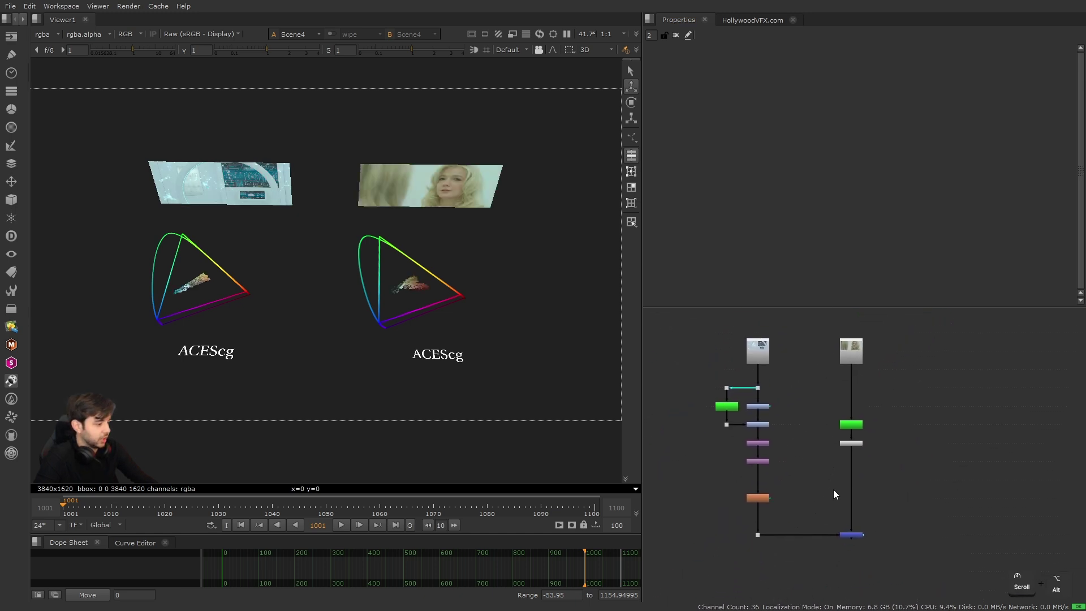
pyautogui.press('1')
pyautogui.click(708, 432)
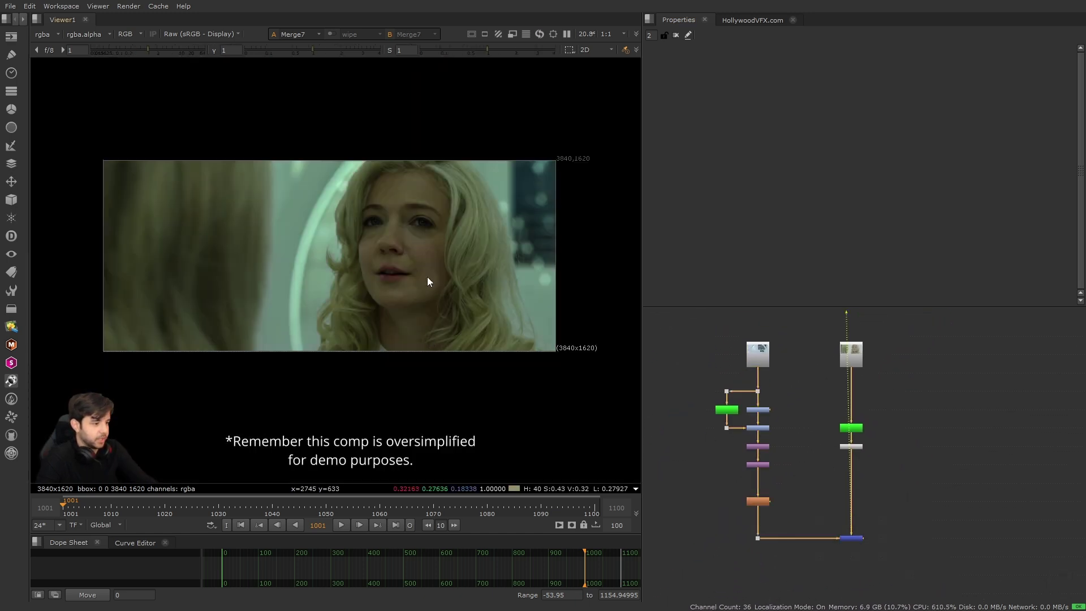
# Set the viewer's display transform to ACES 1.0 - SDR Video (Rec.1886 Rec.709 - Display) and inspect the comp.
pyautogui.click(184, 36)
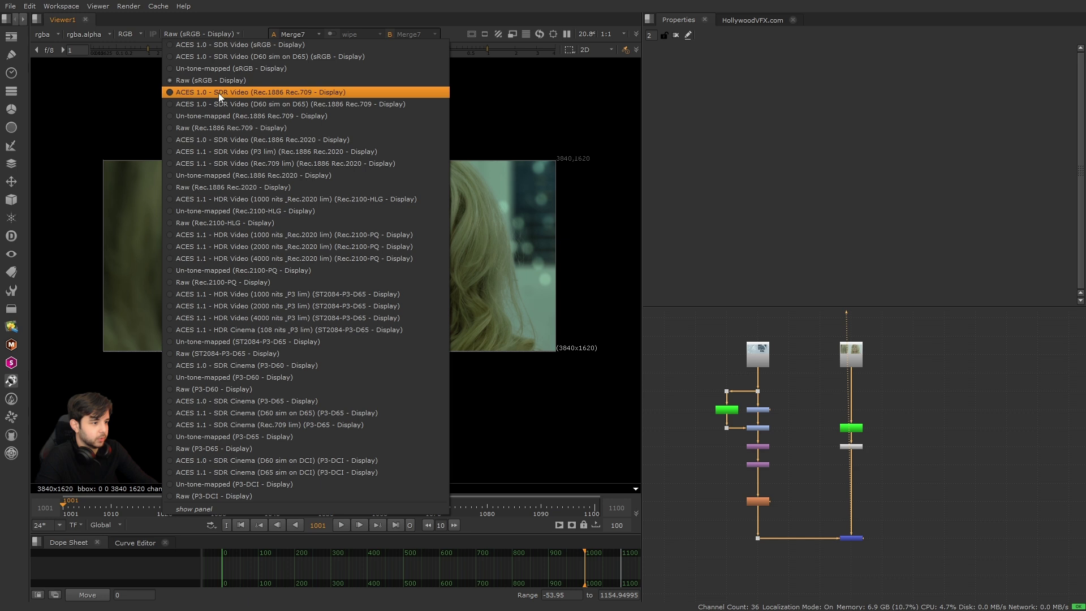
pyautogui.click(219, 93)
pyautogui.scroll(2, 352, 238)
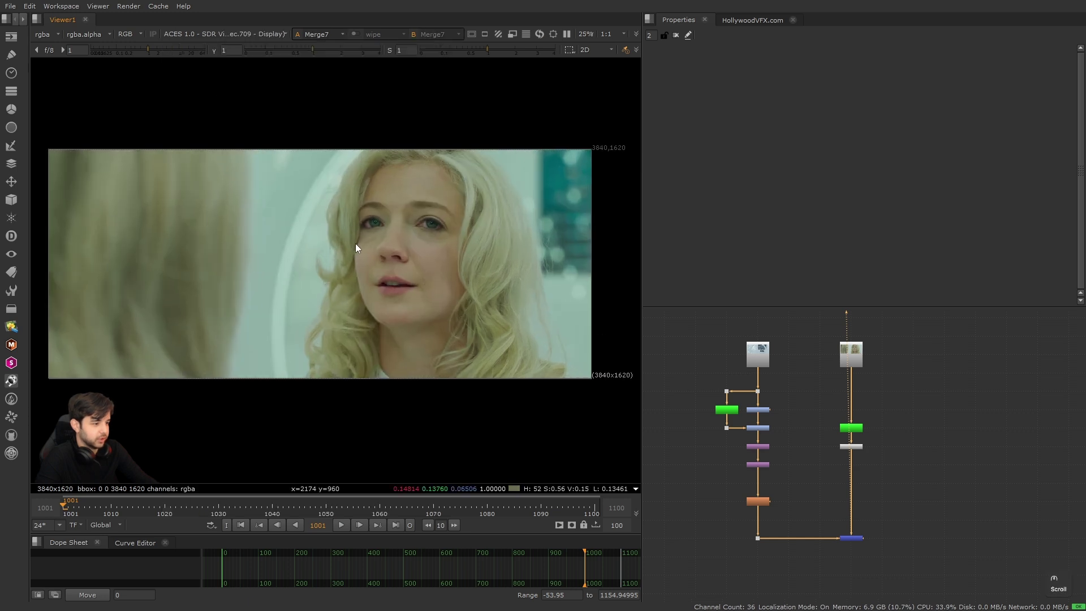
pyautogui.scroll(1, 737, 364)
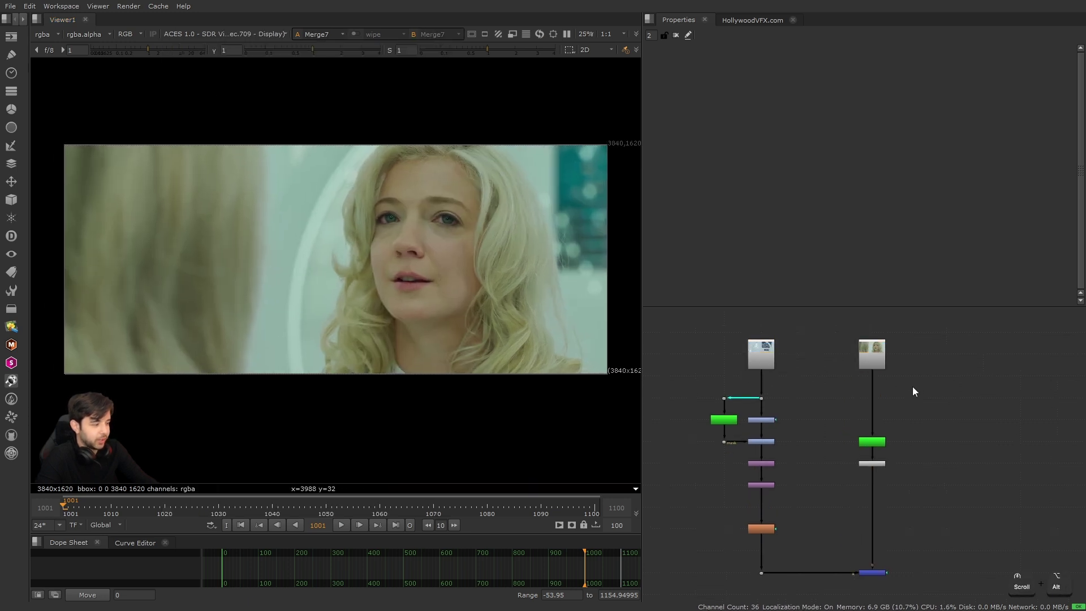
# Review the color management options in the project settings, then close the settings.
pyautogui.scroll(2, 797, 379)
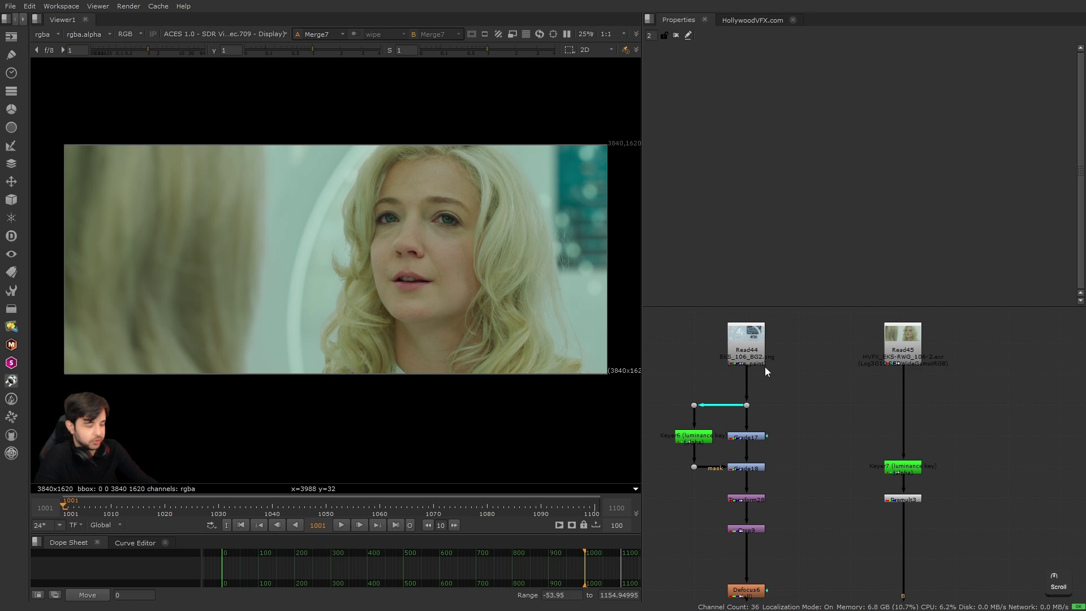
pyautogui.press('s')
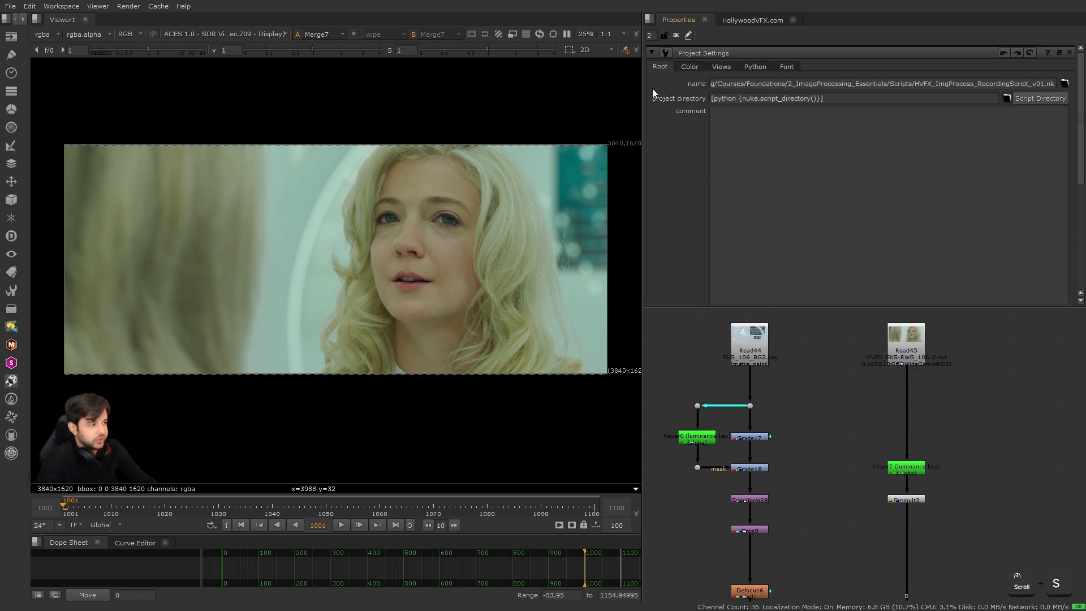
pyautogui.click(688, 67)
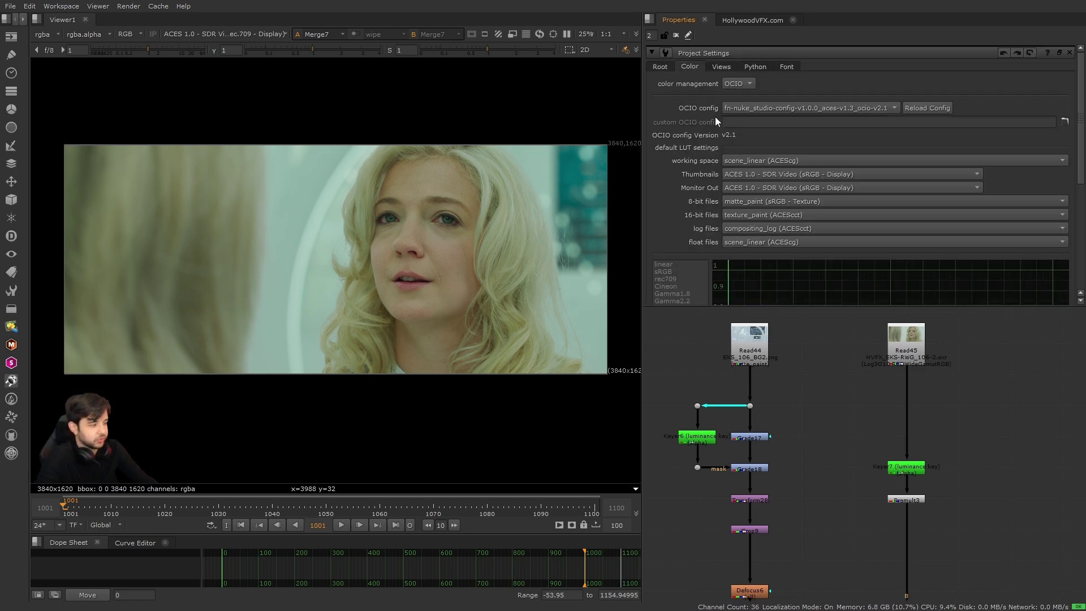
pyautogui.click(660, 67)
pyautogui.hotkey('alt', 'd')
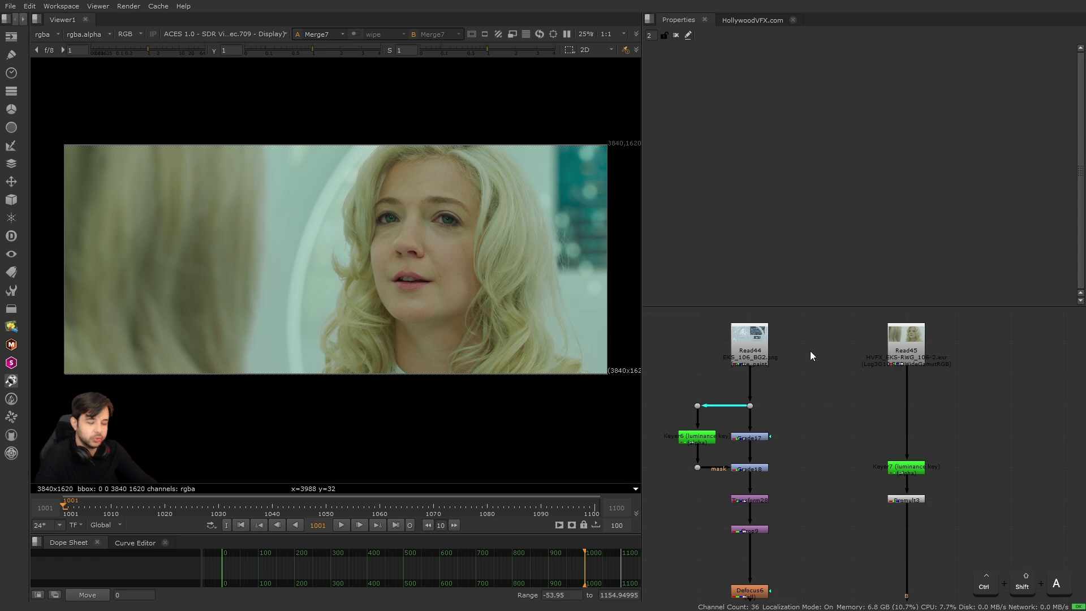
# Open the properties of the comp's EKS_106_BG2.png Read node to check its input transform.
pyautogui.doubleClick(758, 333)
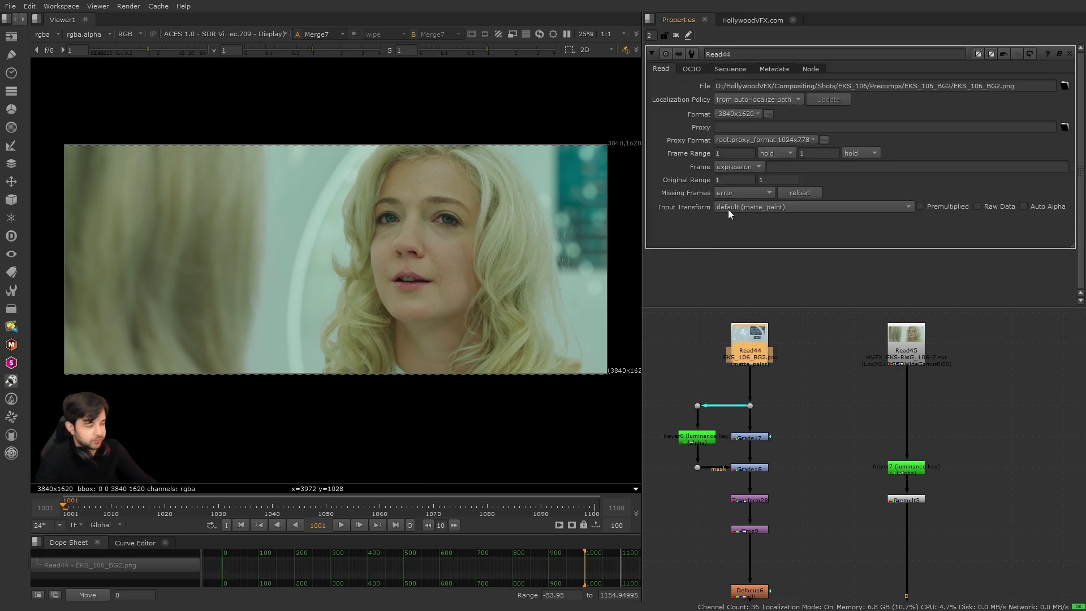
pyautogui.click(705, 357)
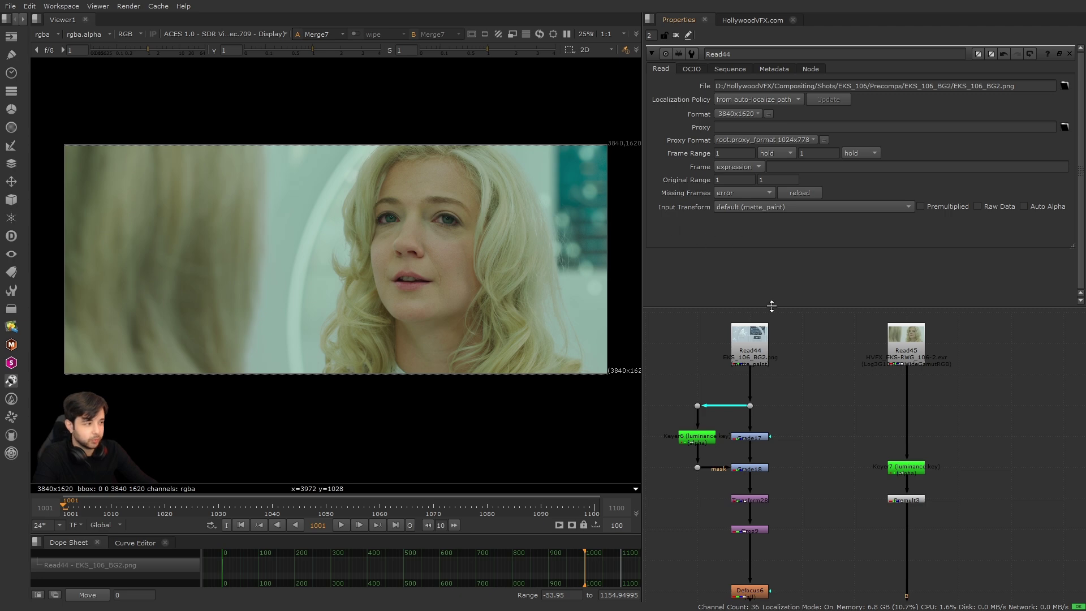
pyautogui.keyDown('alt'); pyautogui.moveTo(801, 346); pyautogui.dragTo(762, 402); pyautogui.keyUp('alt')
pyautogui.scroll(-1, 824, 371)
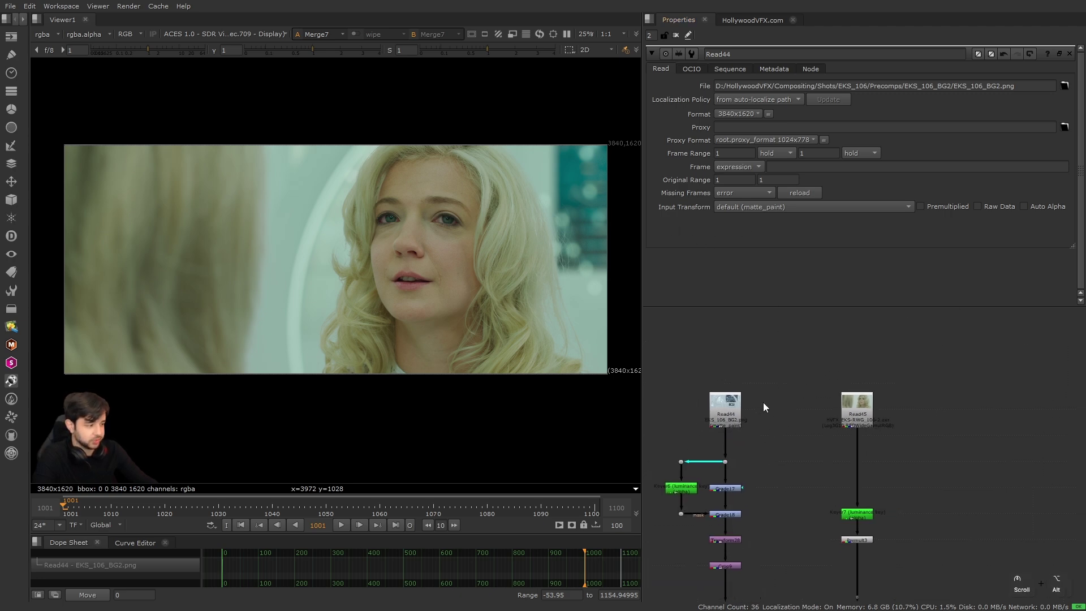
# Create another Read node for EKS_106_BG2.png using the file path from the comp's existing background Read node.
pyautogui.click(722, 411)
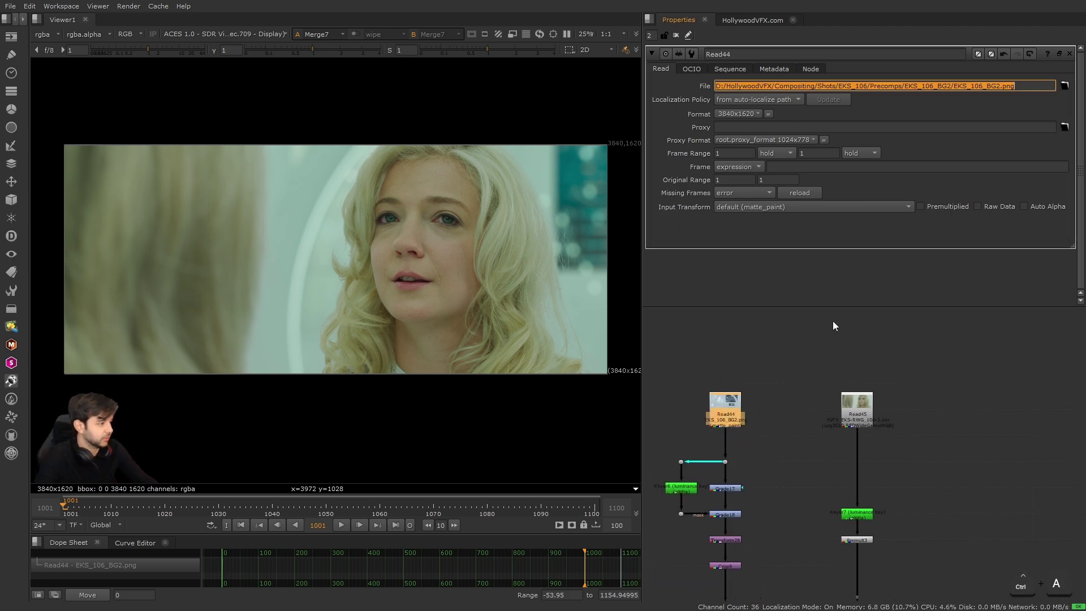
pyautogui.scroll(3, 765, 341)
pyautogui.press('r')
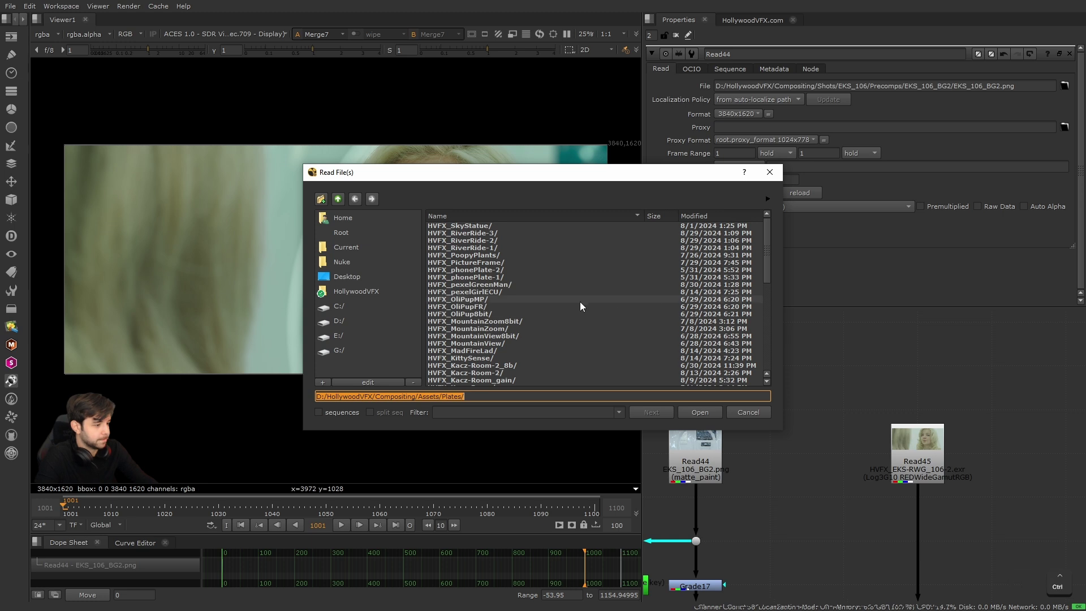
pyautogui.write('D:/HollywoodVFX/Compositing/Shots/EKS_106/Precomps/EKS_106_BG2/EKS_106_BG2.png')
pyautogui.click(474, 226)
pyautogui.click(697, 411)
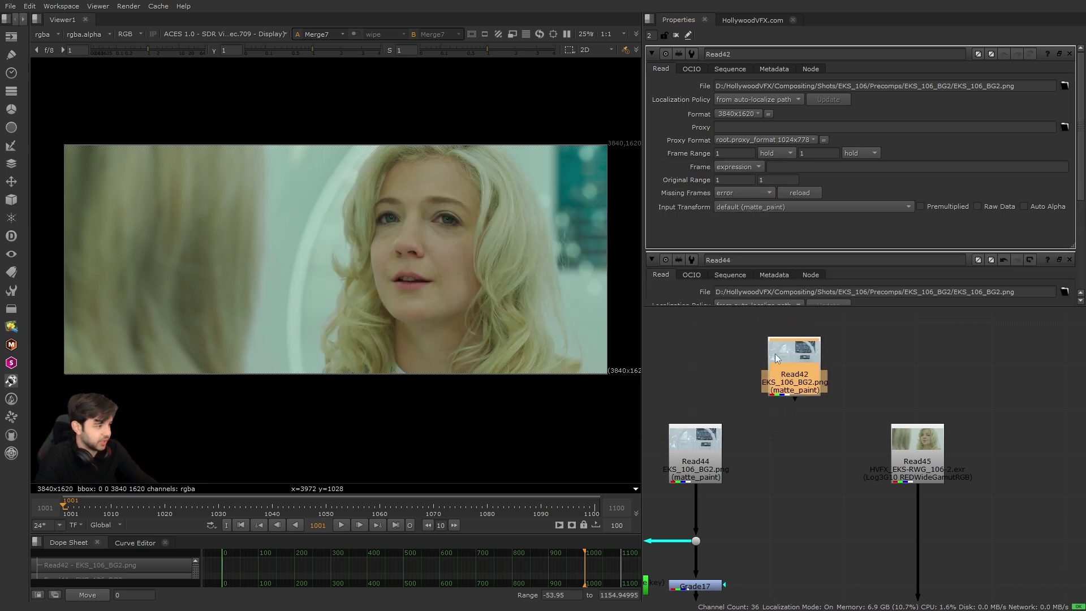
# Display the new EKS_106_BG2.png Read node, then the background's OCIOColorSpace node, to compare the two conversions.
pyautogui.press('1')
pyautogui.scroll(-5, 747, 375)
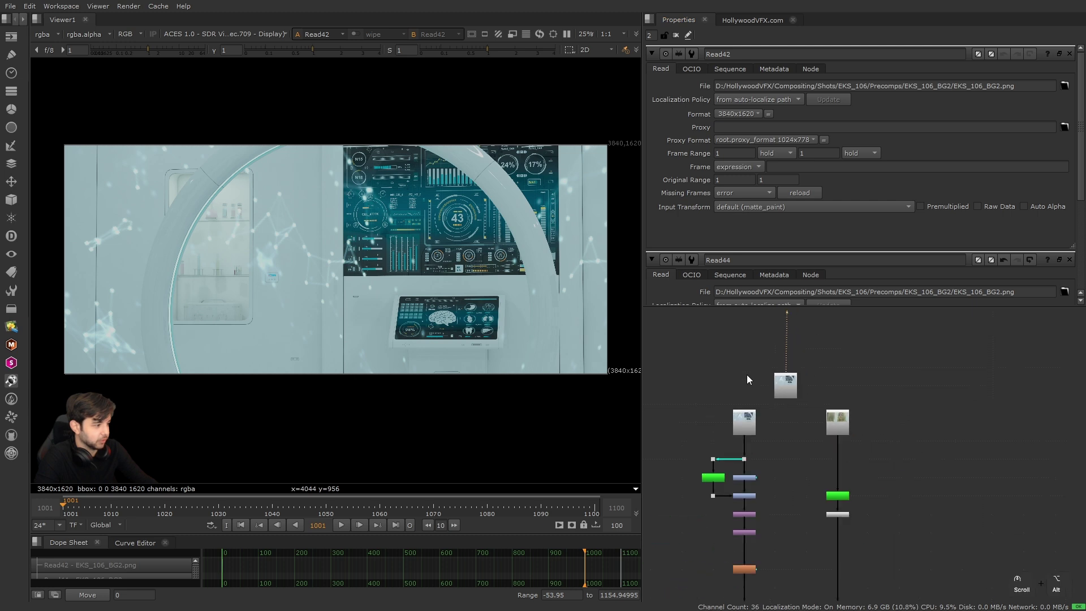
pyautogui.keyDown('alt'); pyautogui.moveTo(747, 375); pyautogui.dragTo(804, 445); pyautogui.keyUp('alt')
pyautogui.scroll(2, 869, 417)
pyautogui.click(866, 422)
pyautogui.press('1')
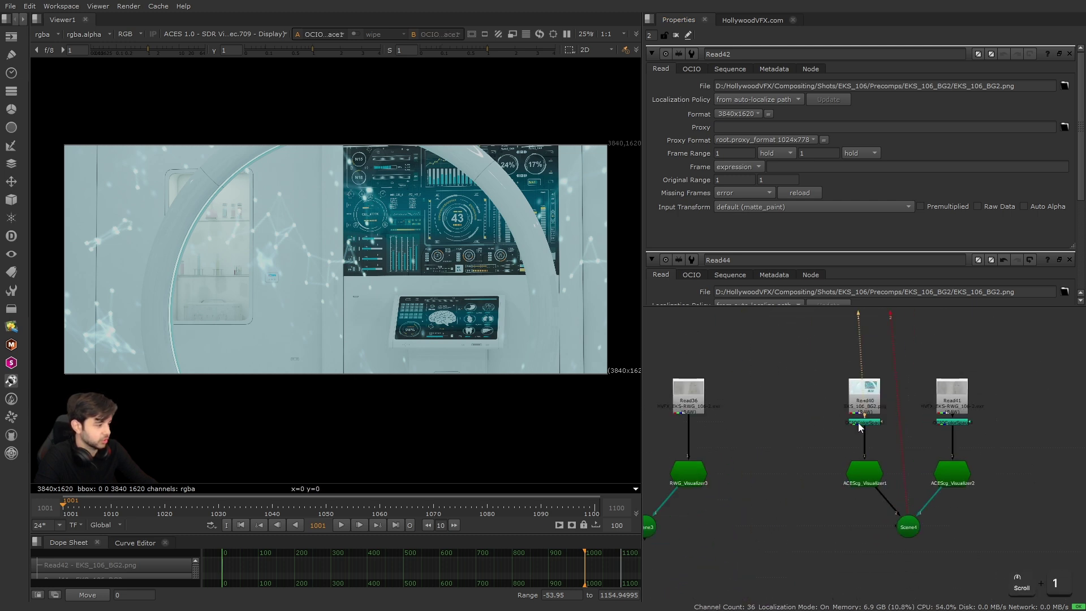
pyautogui.click(857, 422)
pyautogui.click(803, 439)
# Display the comp's HVFX_EKS-RWG_106-2.exr Read node and check the available input transforms, keeping Log3G10 REDWideGamutRGB.
pyautogui.click(676, 35)
pyautogui.scroll(-2, 784, 492)
pyautogui.keyDown('alt'); pyautogui.moveTo(784, 492); pyautogui.dragTo(765, 304); pyautogui.keyUp('alt')
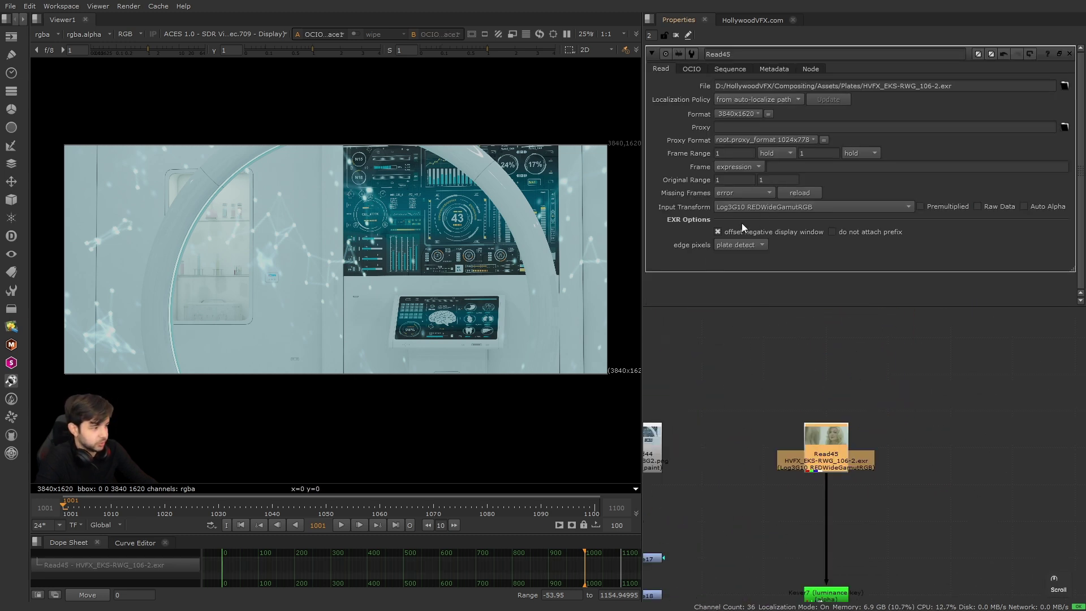
pyautogui.press('1')
pyautogui.click(739, 206)
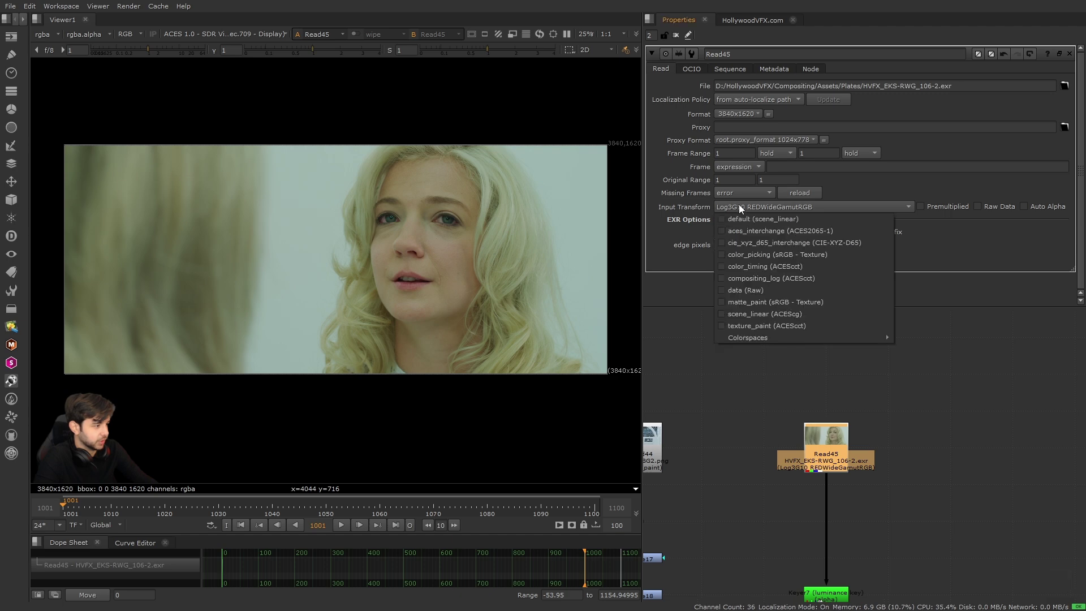
pyautogui.click(746, 266)
# Display the final Merge node that combines the background branch with the keyed plate.
pyautogui.scroll(-3, 770, 433)
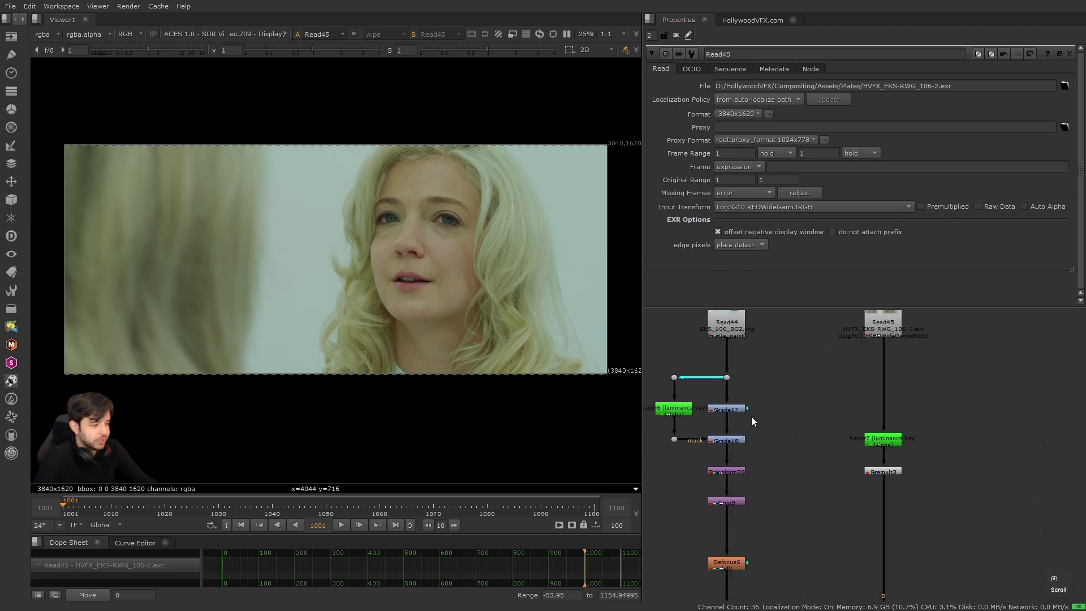
pyautogui.scroll(-1, 749, 420)
pyautogui.moveTo(791, 499); pyautogui.dragTo(892, 588)
pyautogui.press('1')
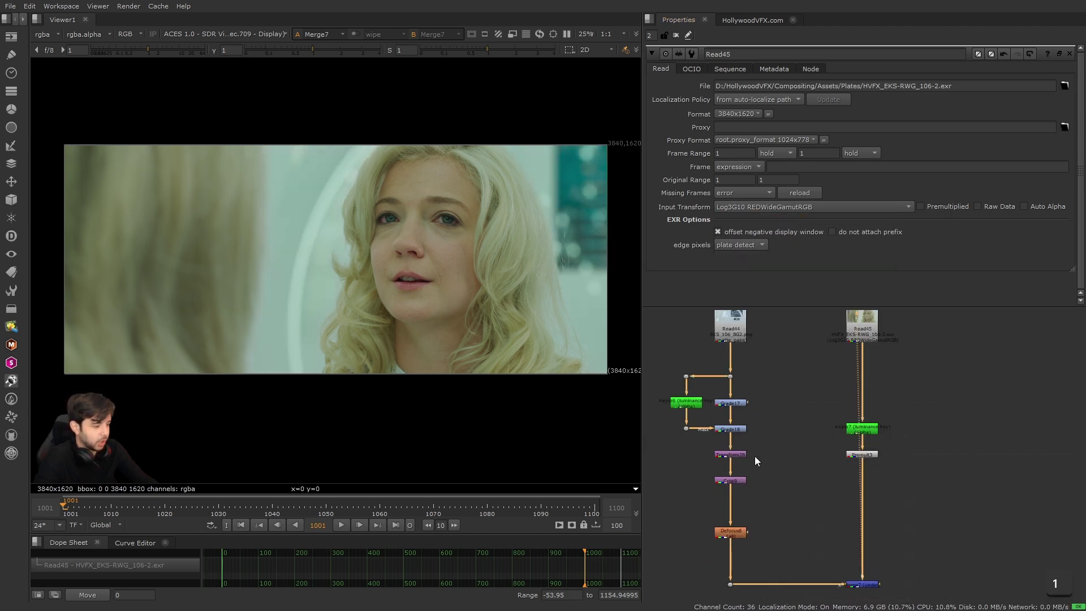
# Toggle the background branch's two Grade nodes off and back on.
pyautogui.moveTo(771, 446); pyautogui.dragTo(707, 392)
pyautogui.press('d')
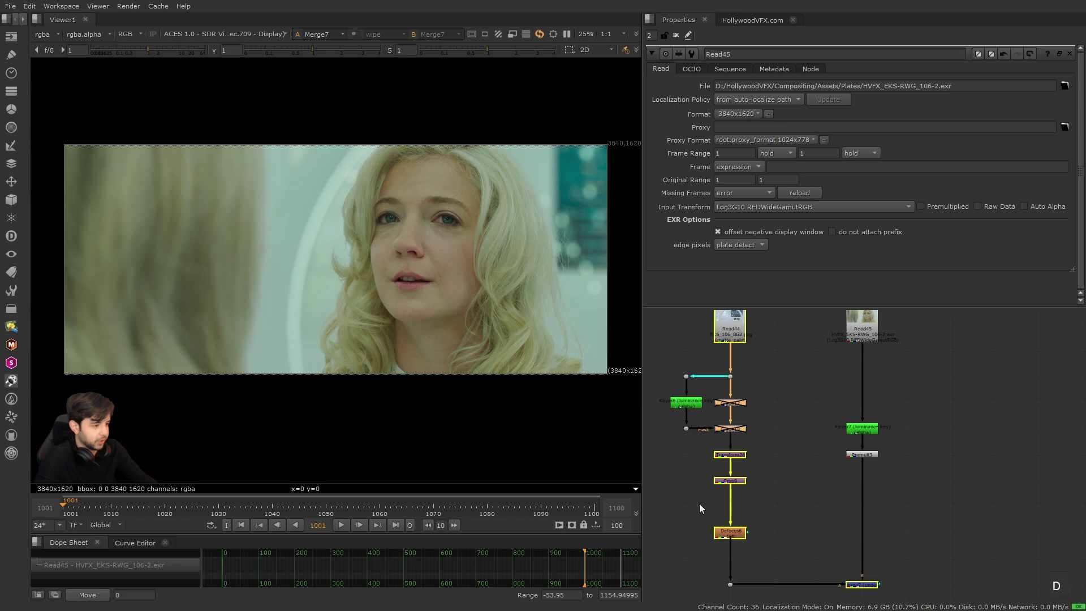
pyautogui.click(699, 503)
pyautogui.press('d')
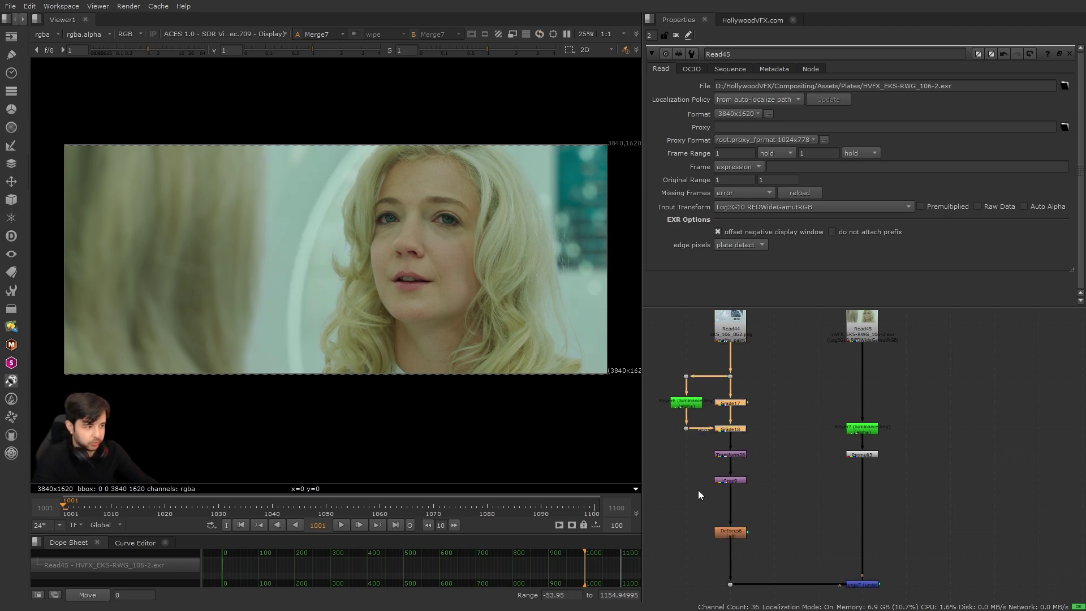
# Review the comp's background branch and its two Read nodes, then the whole Color Space node graph.
pyautogui.moveTo(698, 490); pyautogui.dragTo(785, 544)
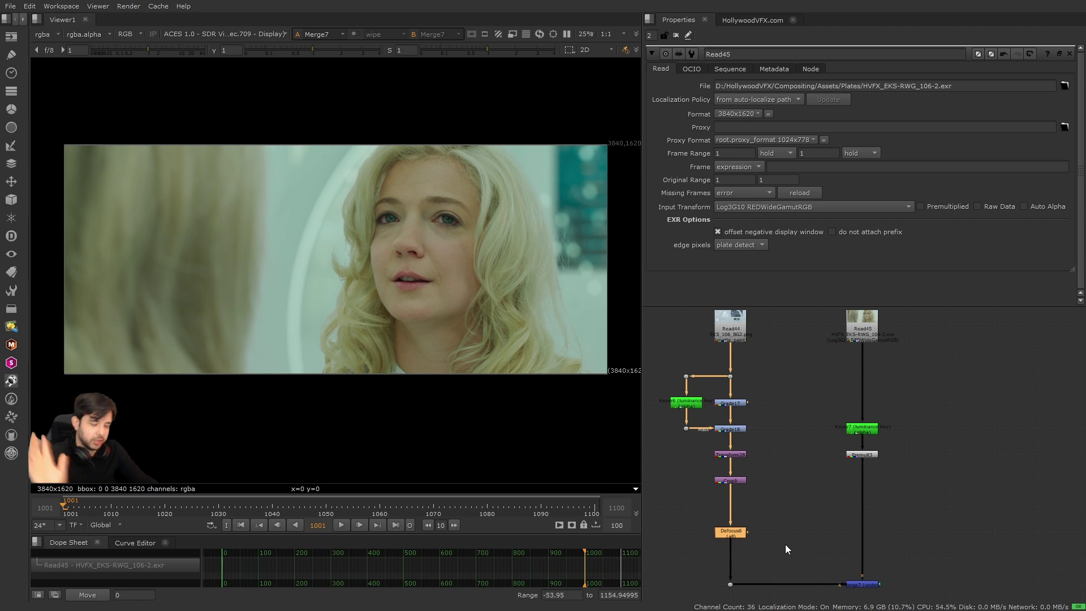
pyautogui.click(786, 544)
pyautogui.keyDown('alt'); pyautogui.moveTo(775, 490); pyautogui.dragTo(818, 474, button='middle'); pyautogui.keyUp('alt')
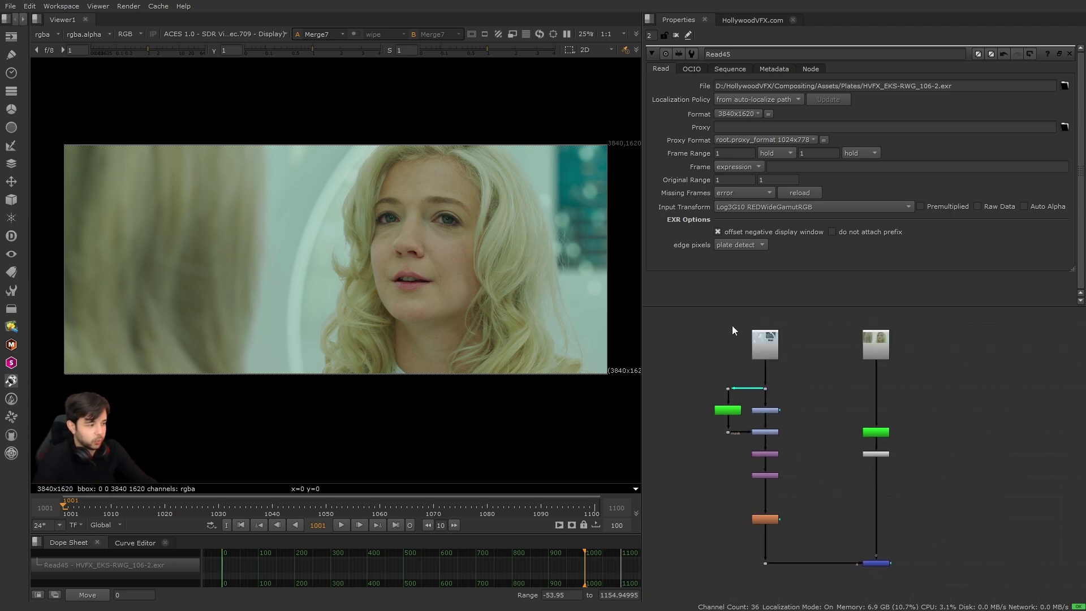
pyautogui.moveTo(720, 327); pyautogui.dragTo(889, 368)
pyautogui.click(821, 381)
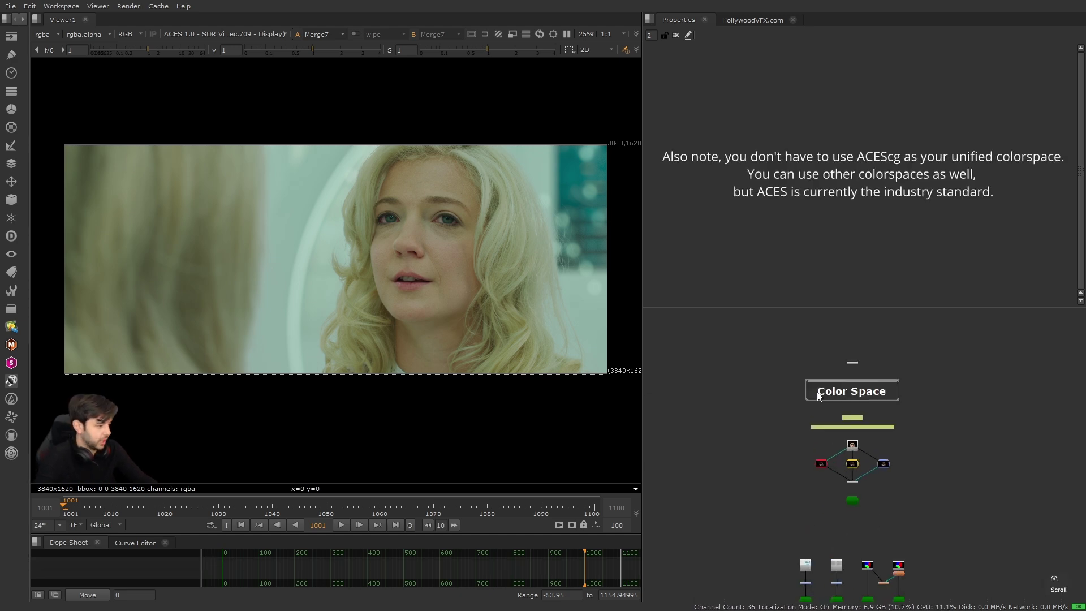
pyautogui.scroll(2, 816, 378)
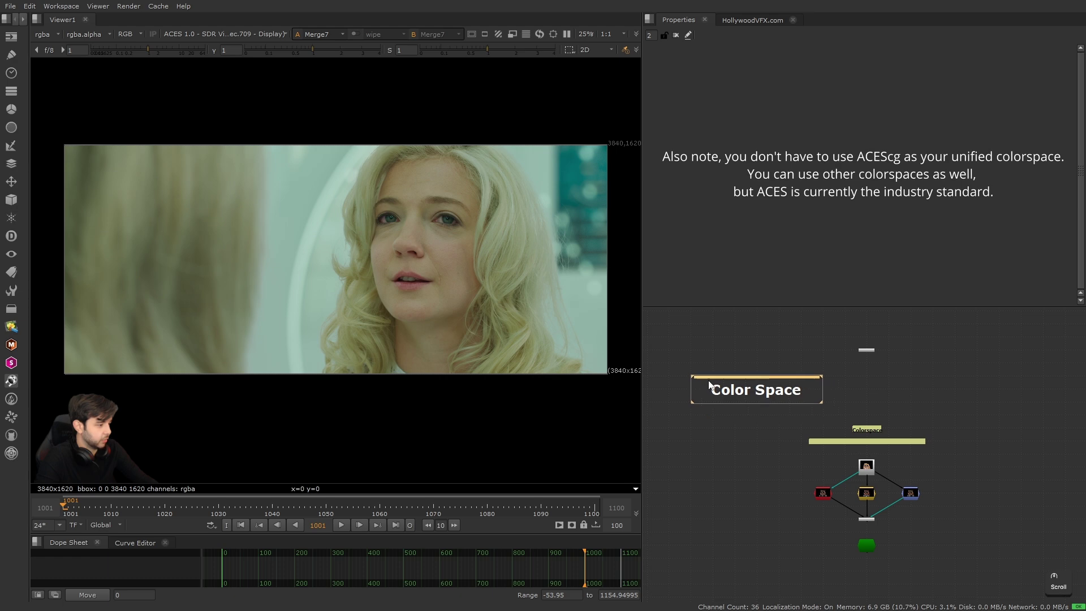
pyautogui.scroll(-5, 847, 447)
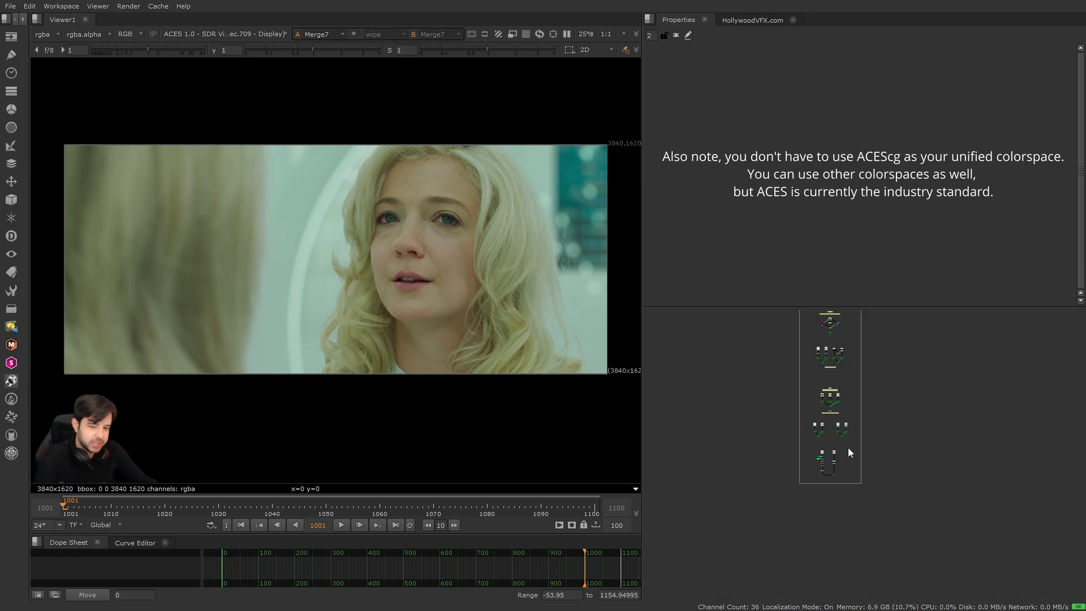
pyautogui.scroll(5, 847, 447)
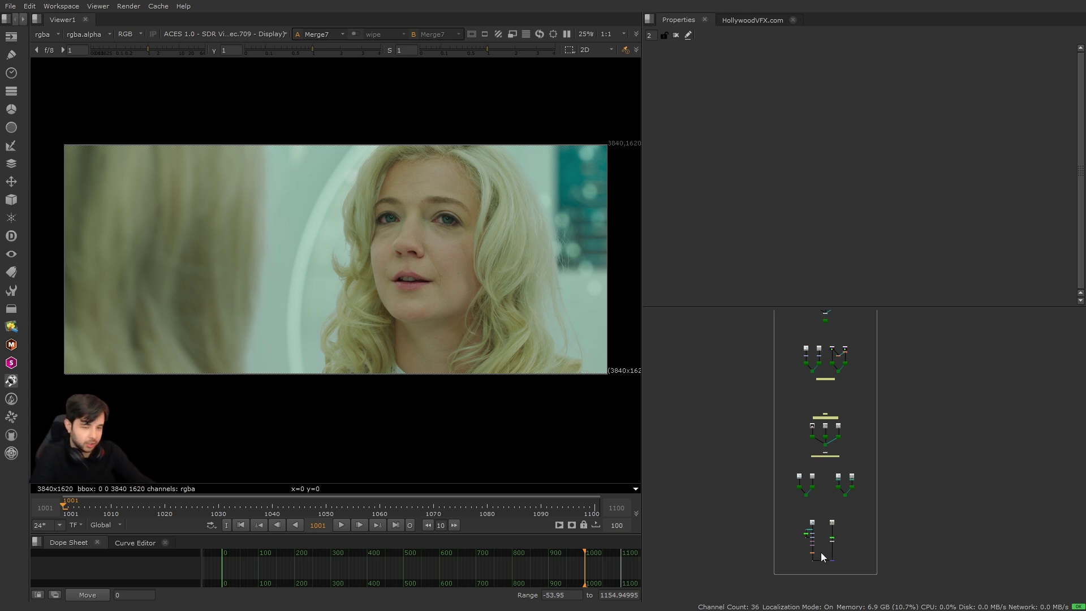
pyautogui.keyDown('alt'); pyautogui.moveTo(831, 478); pyautogui.dragTo(840, 516); pyautogui.keyUp('alt')
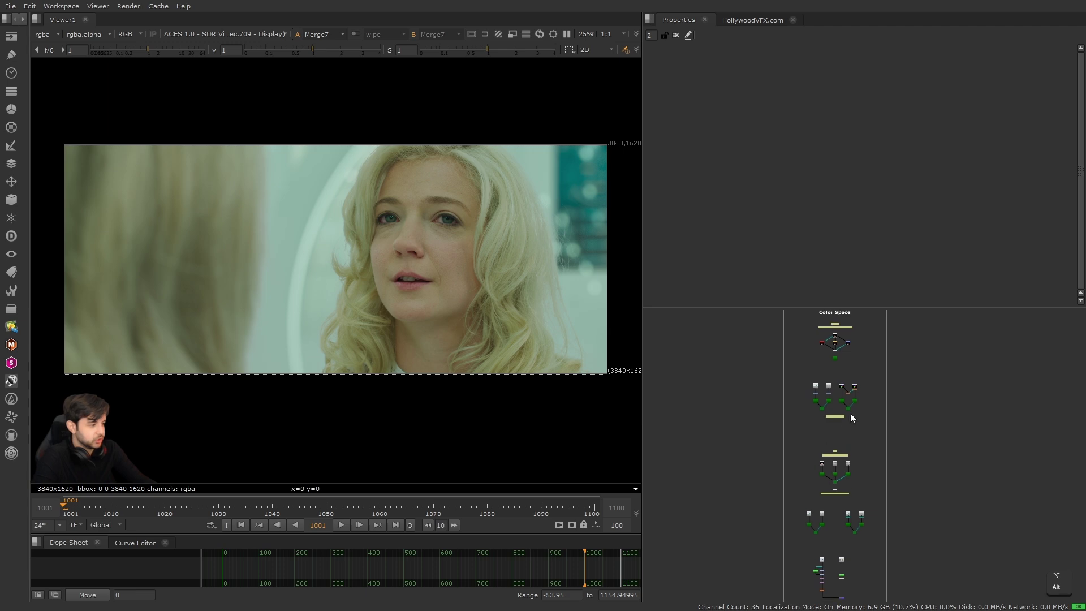
pyautogui.keyDown('alt'); pyautogui.moveTo(817, 414); pyautogui.dragTo(820, 405); pyautogui.keyUp('alt')
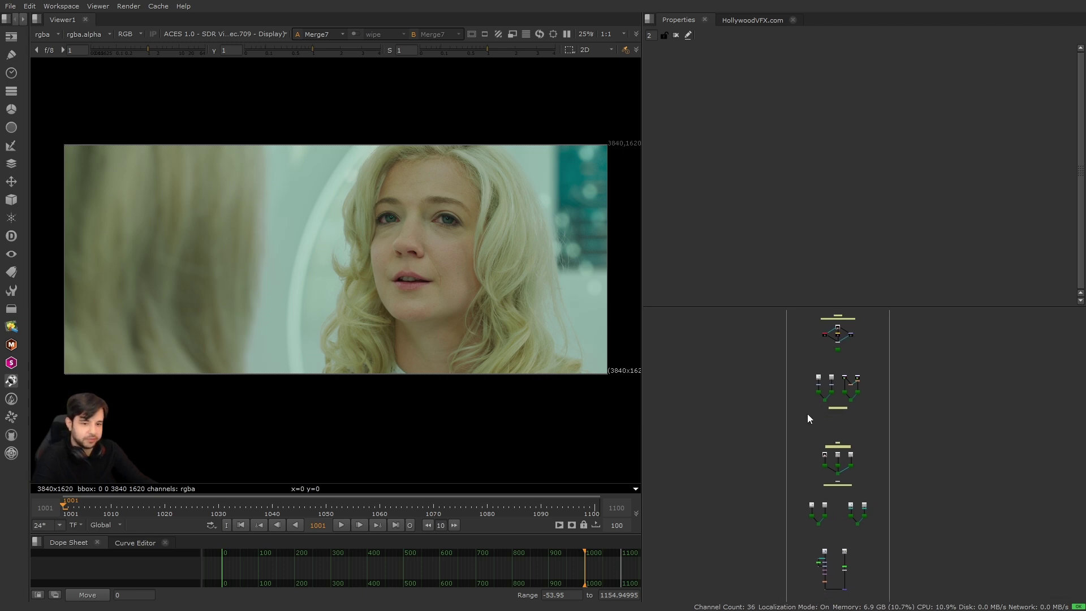